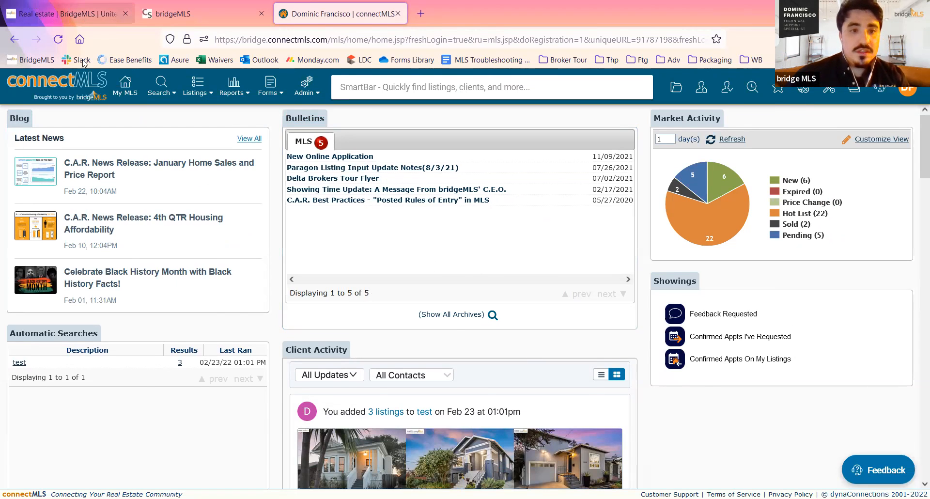
- Visit the bridgeMLS website and member applications dashboard, and open connectMLS to look over its home page widgets
key(ctrl+1)
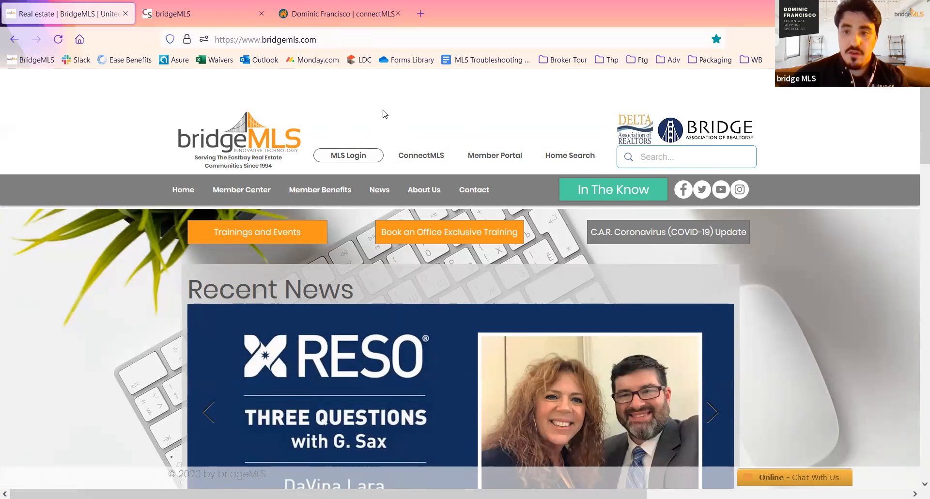
click(156, 18)
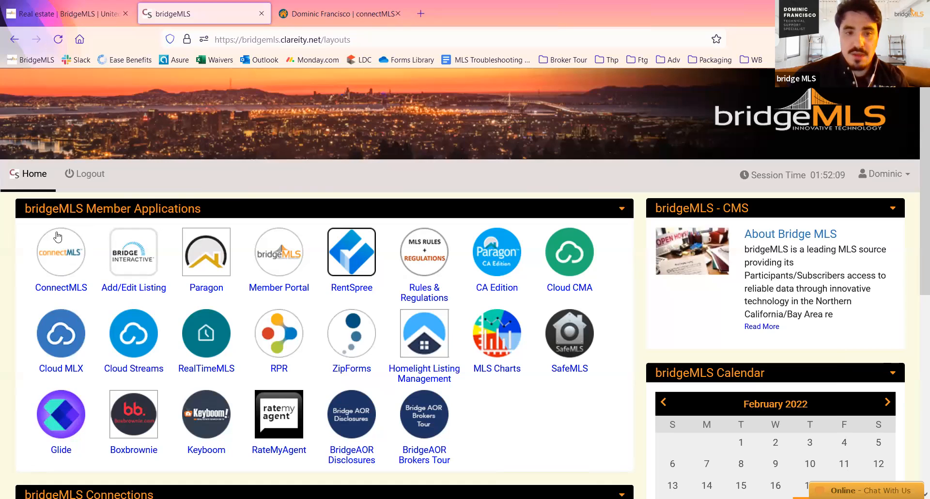
click(74, 14)
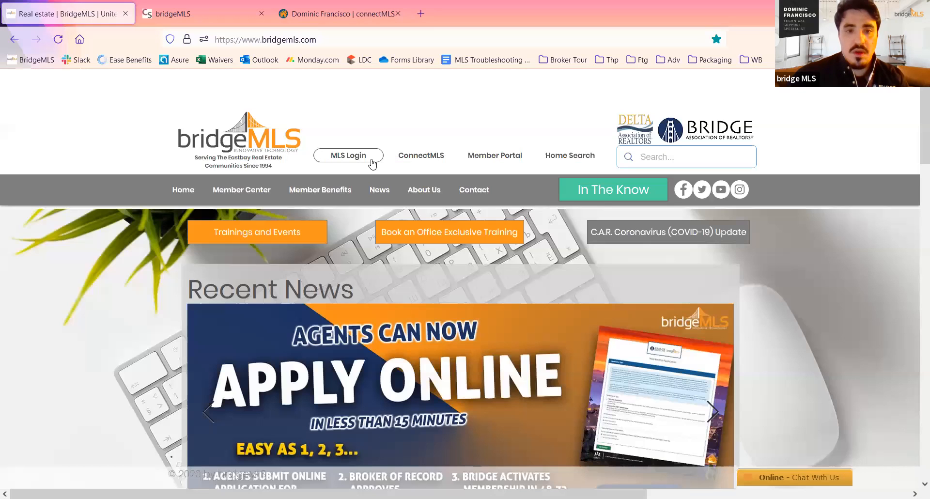
click(426, 155)
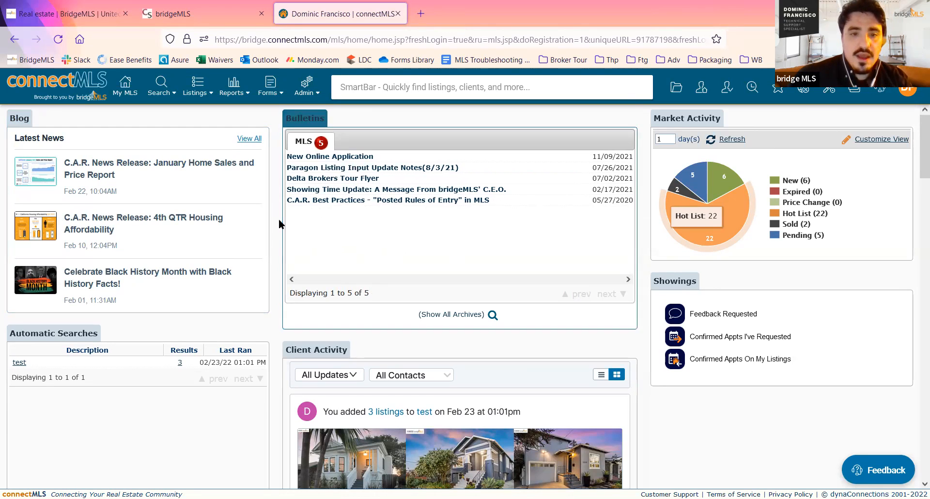
scroll(278, 219, down, 2)
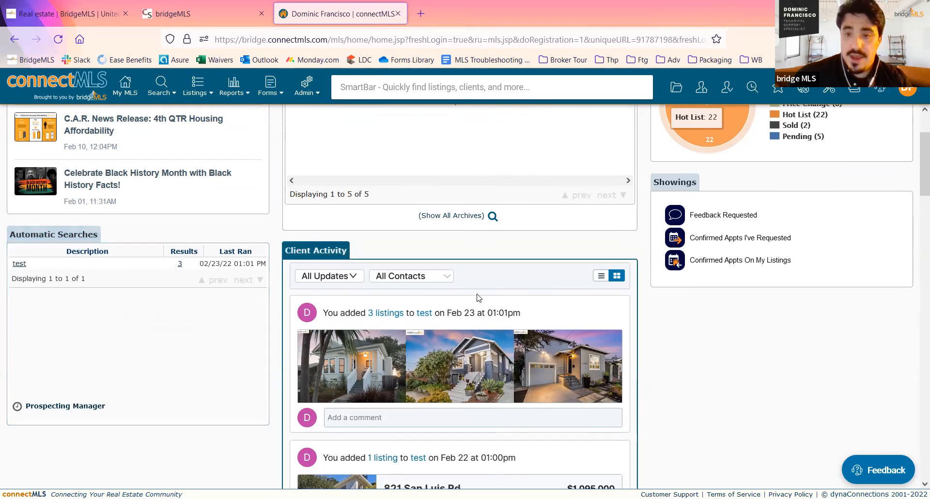
scroll(476, 297, up, 2)
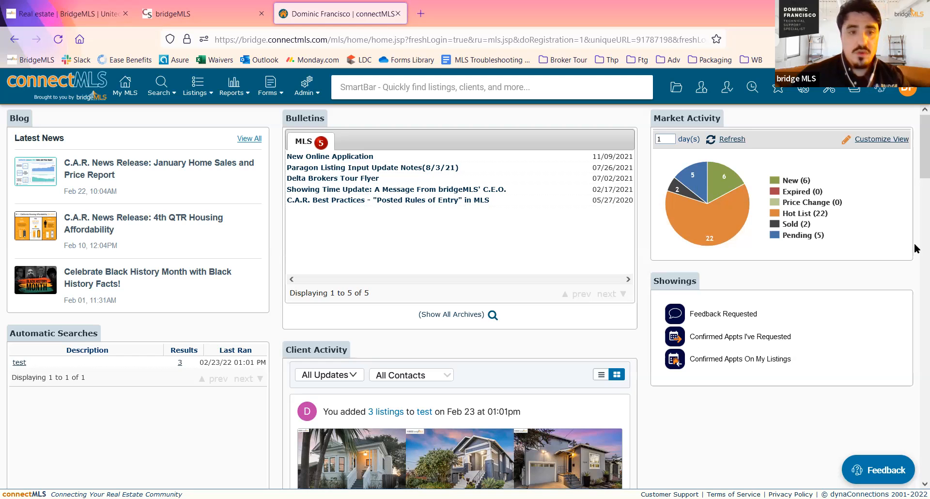
- Open the Area Maps page from the Tools & Links section of the bridgeMLS website
click(31, 6)
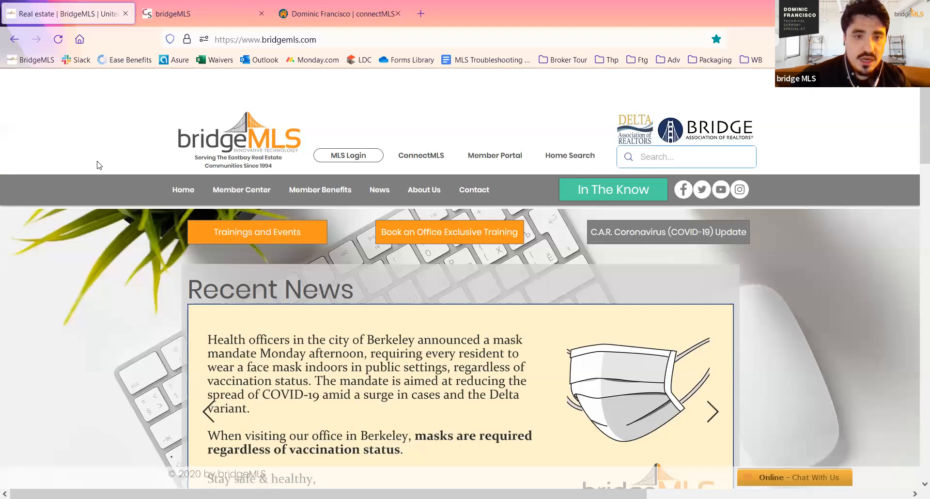
scroll(102, 188, down, 15)
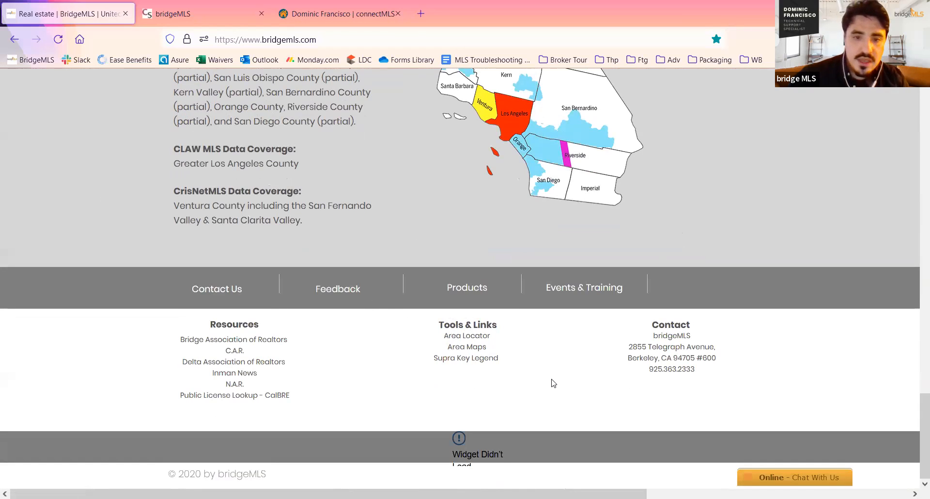
click(479, 348)
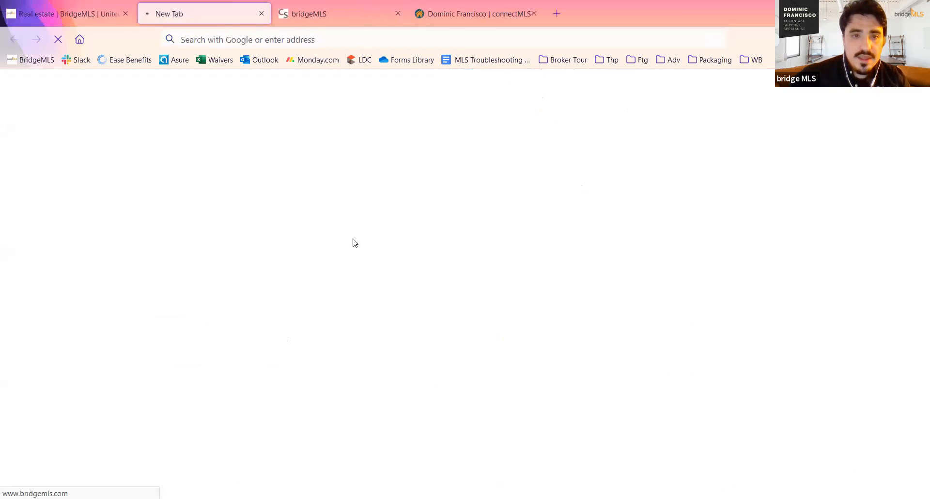
- Examine the Alameda, Berkeley, Oakland and West Contra Costa map collections on the Area Maps page
scroll(441, 222, down, 6)
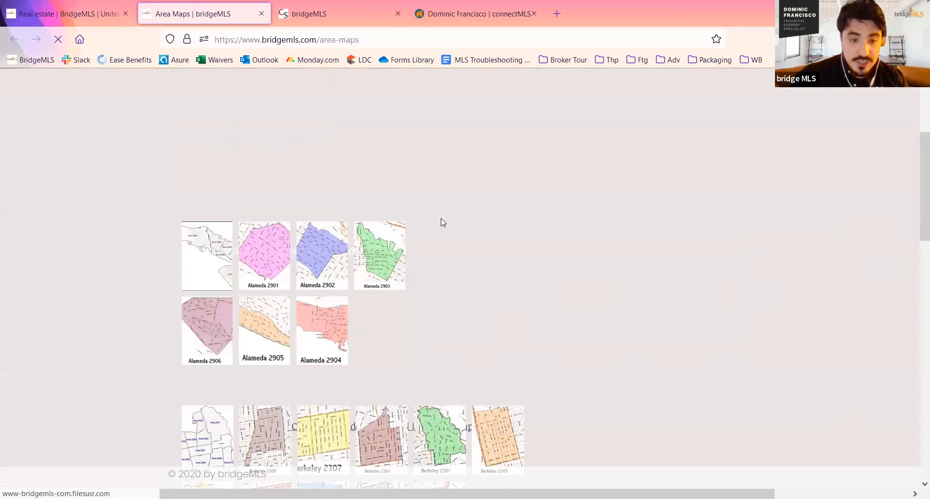
scroll(438, 221, down, 2)
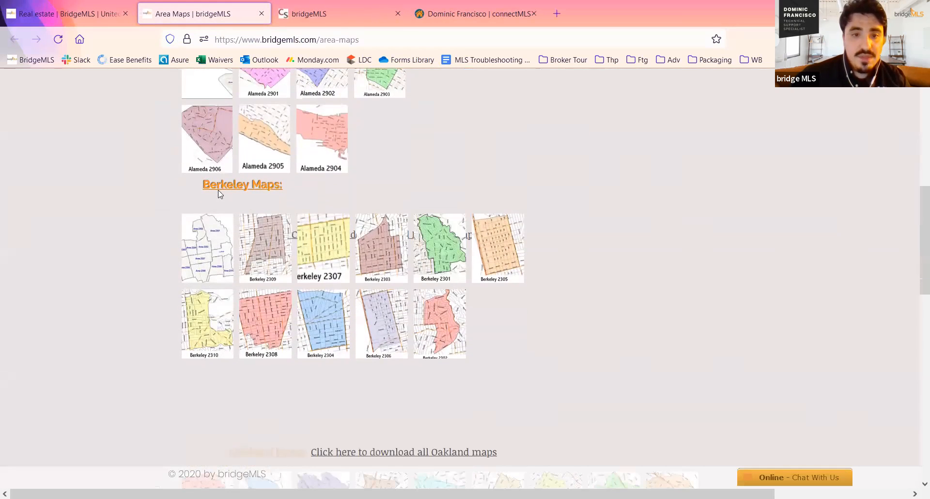
scroll(420, 214, up, 4)
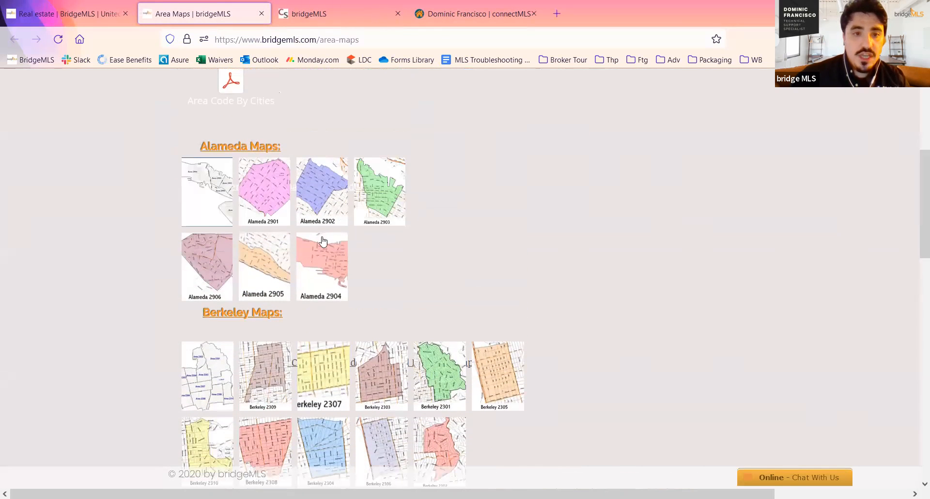
scroll(322, 242, down, 4)
scroll(387, 228, down, 4)
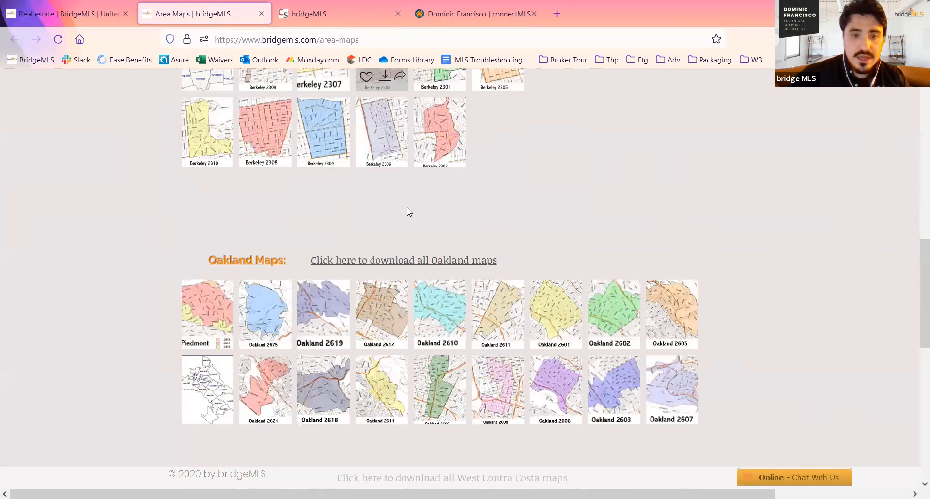
scroll(418, 222, down, 2)
scroll(565, 227, down, 1)
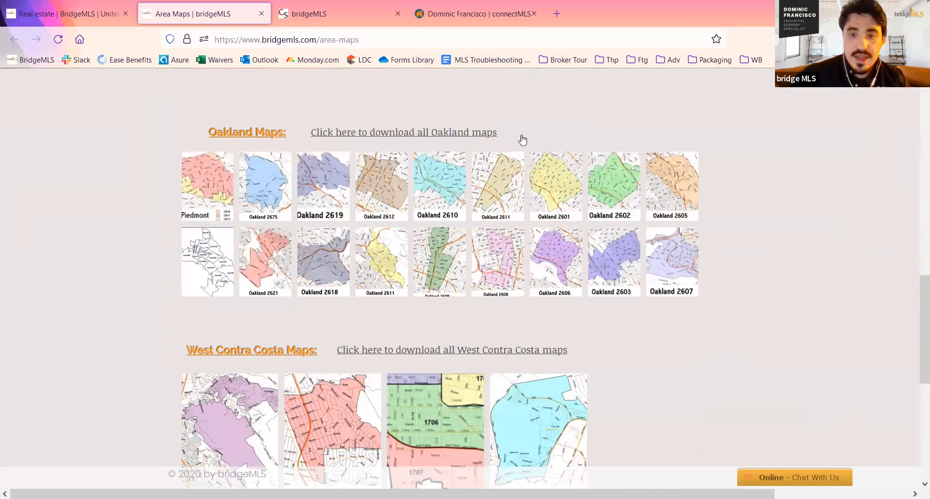
middle_click(811, 297)
middle_click(691, 299)
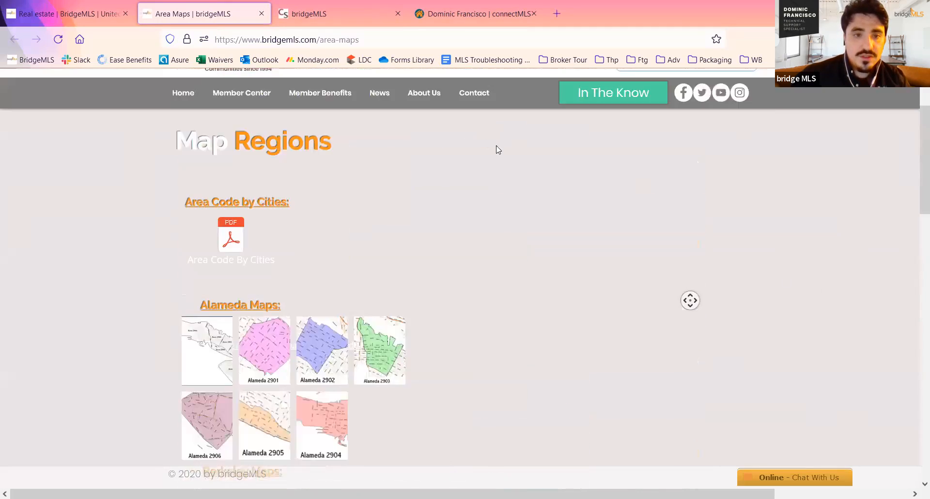
- Close the original bridgeMLS home page tab and realign the Map Regions page
middle_click(584, 75)
middle_click(31, 218)
middle_click(75, 6)
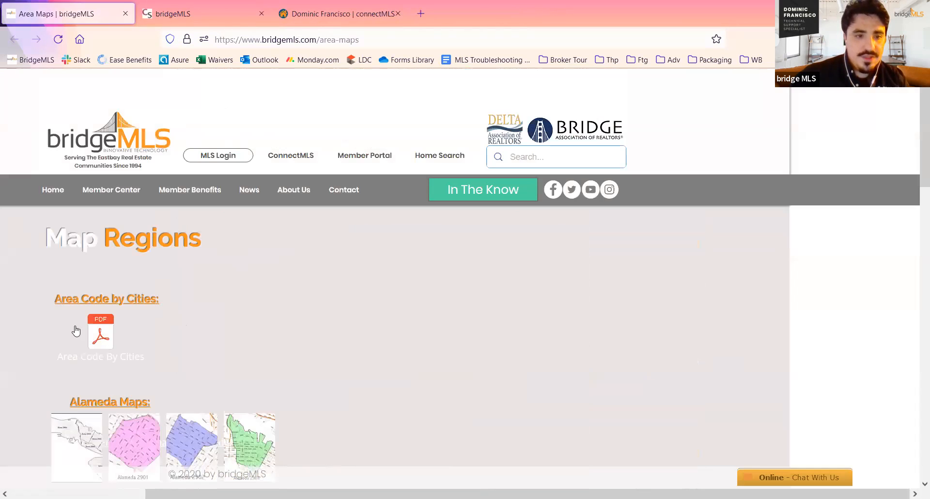
middle_click(472, 323)
middle_click(391, 326)
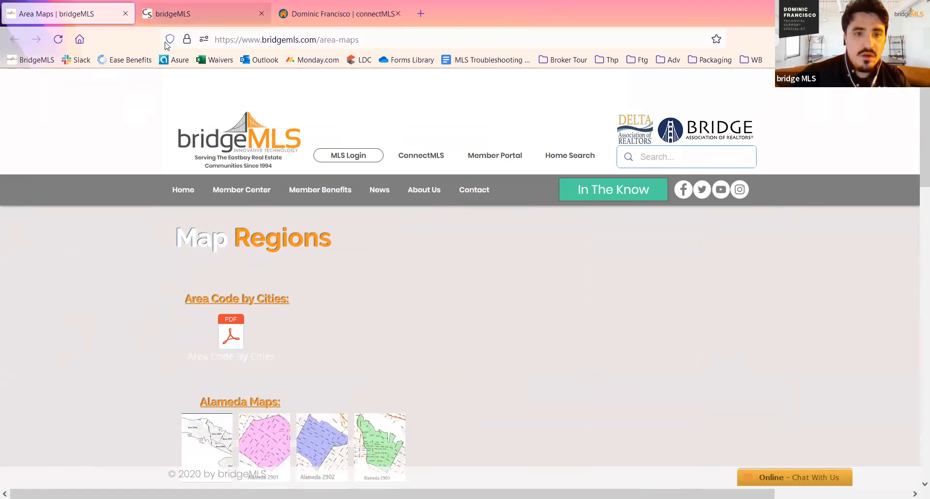
- Return to the bridgeMLS home page and open the Area Locator from its Tools & Links section
click(227, 121)
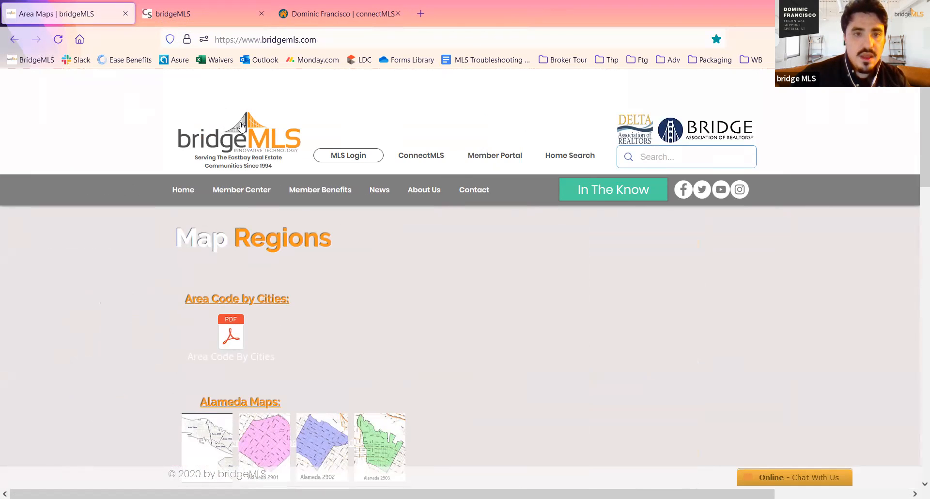
scroll(304, 223, down, 8)
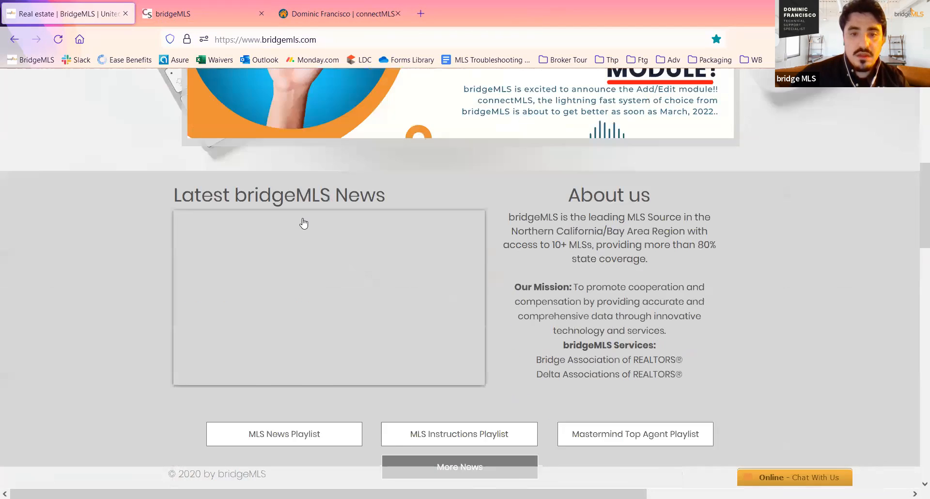
scroll(304, 223, down, 15)
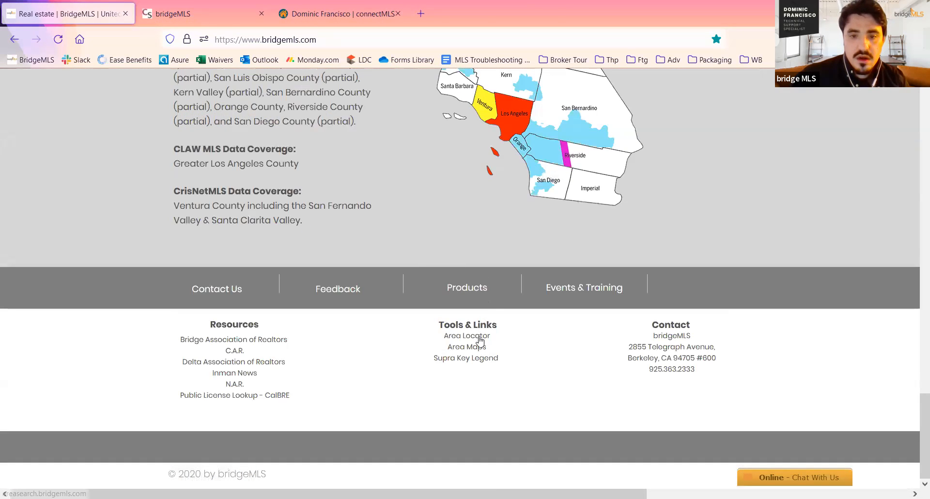
click(479, 340)
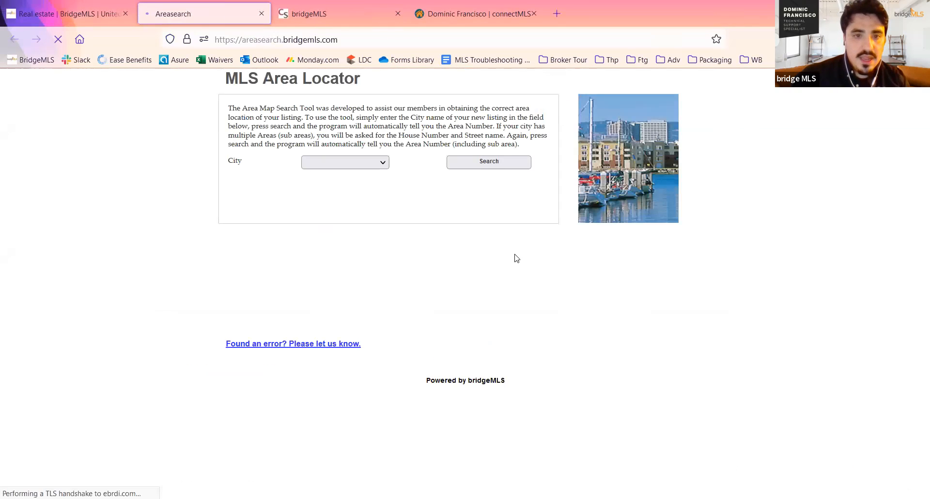
- Run an area search for the city of Berkeley and accept sending the form data
click(361, 161)
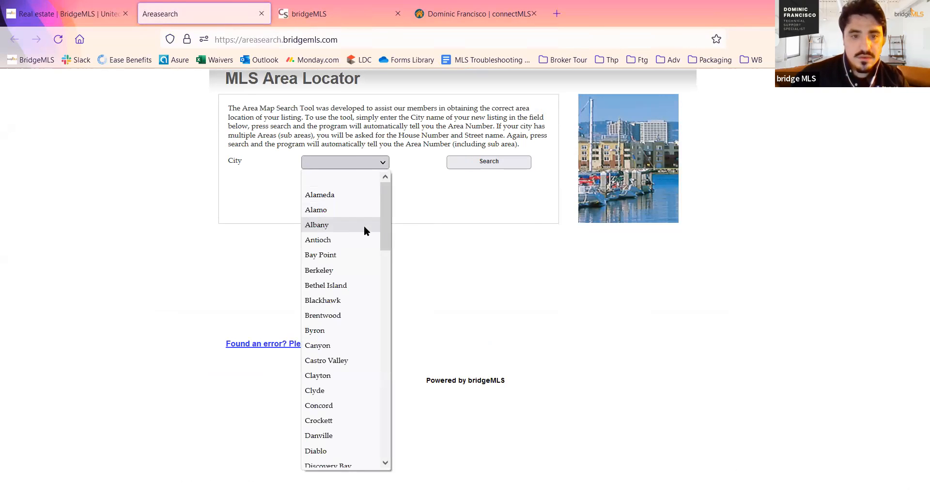
click(352, 270)
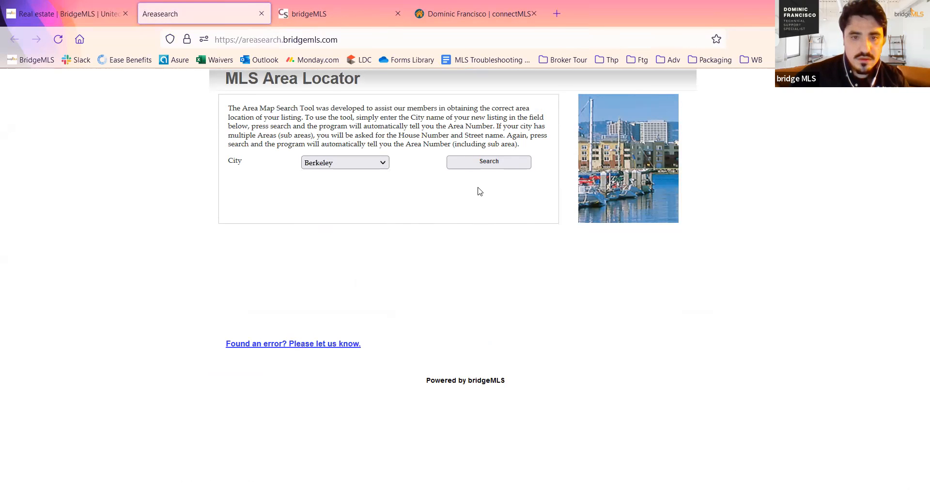
click(495, 167)
click(517, 154)
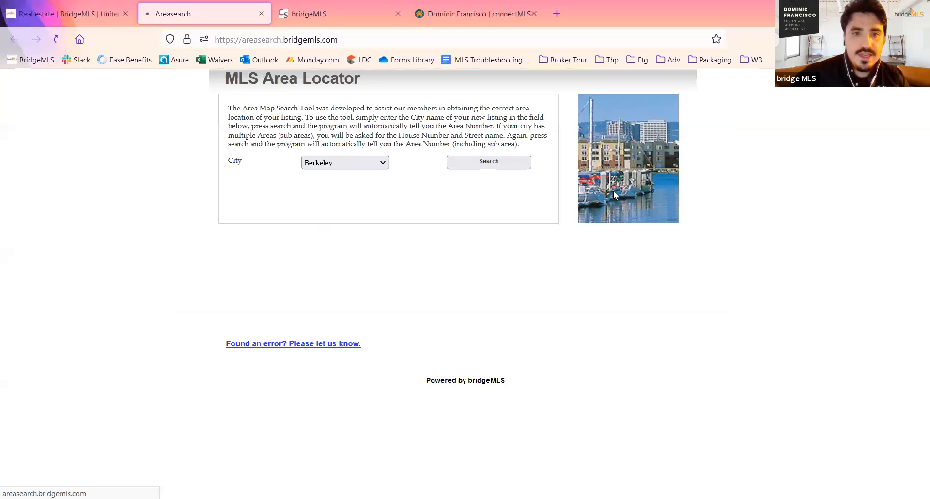
- Enter the listing's house number and street name, run the area search and accept sending the data
click(347, 181)
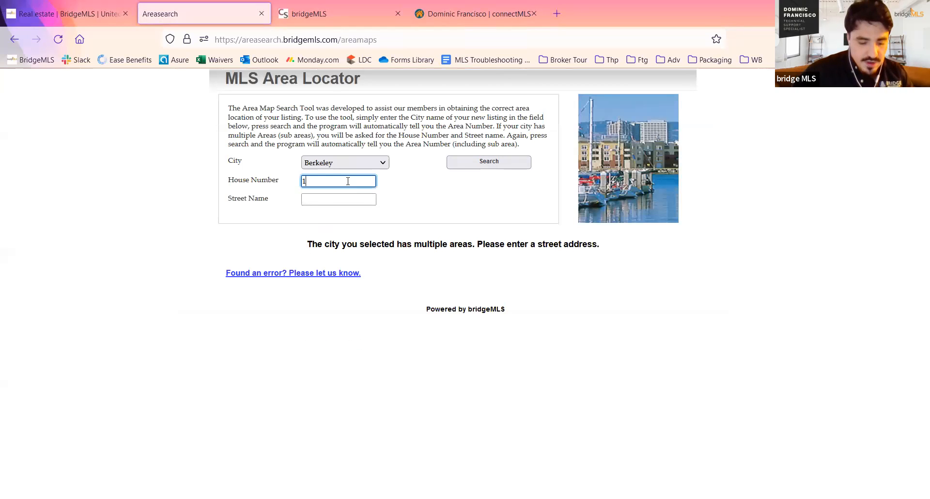
key(Tab)
text(Ave)
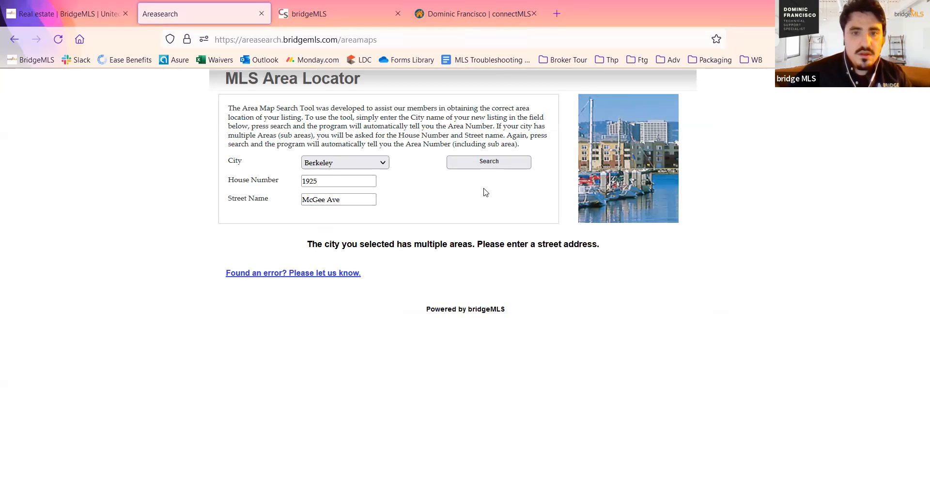
click(499, 162)
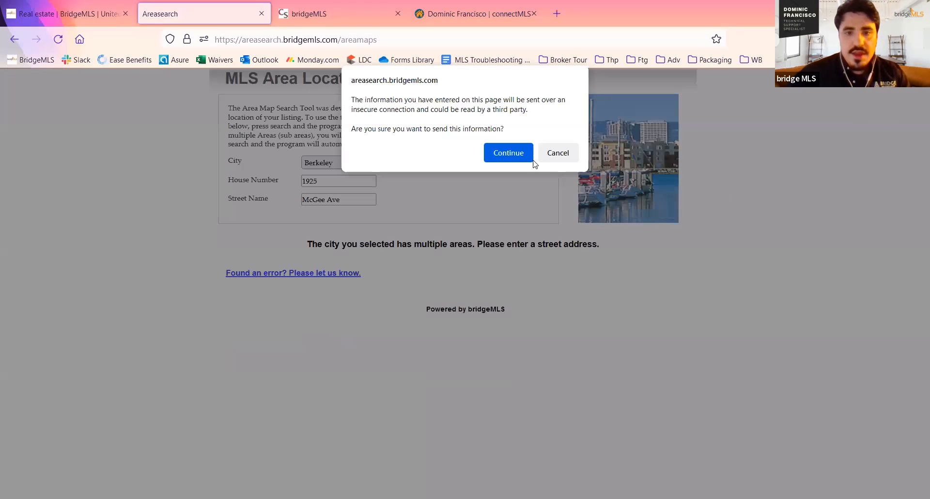
click(508, 153)
- Examine the area number and the area map found for the Berkeley address
scroll(688, 255, down, 5)
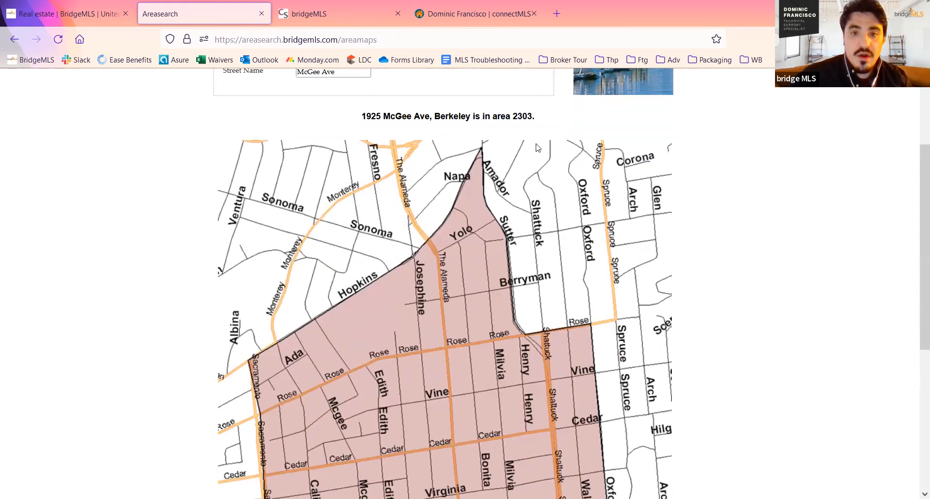
scroll(543, 209, down, 5)
scroll(586, 231, up, 5)
scroll(587, 236, up, 2)
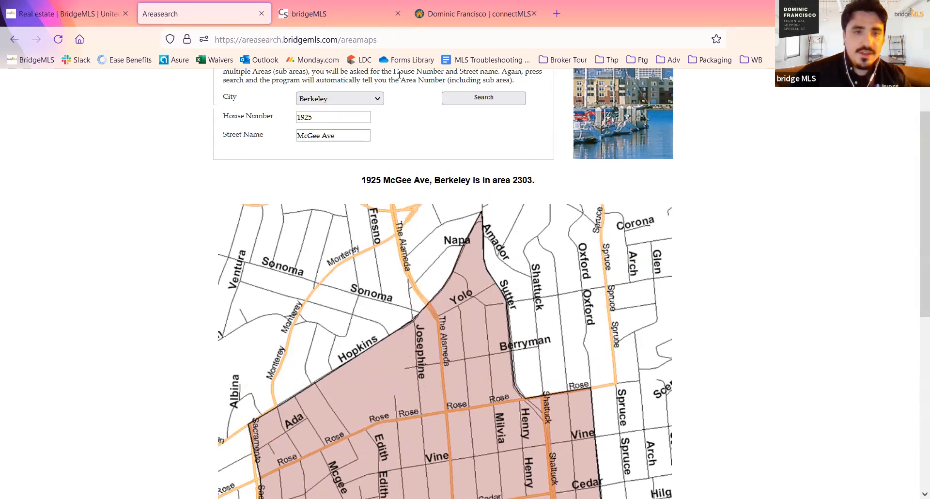
- Switch to connectMLS and open the account's Settings page
click(478, 13)
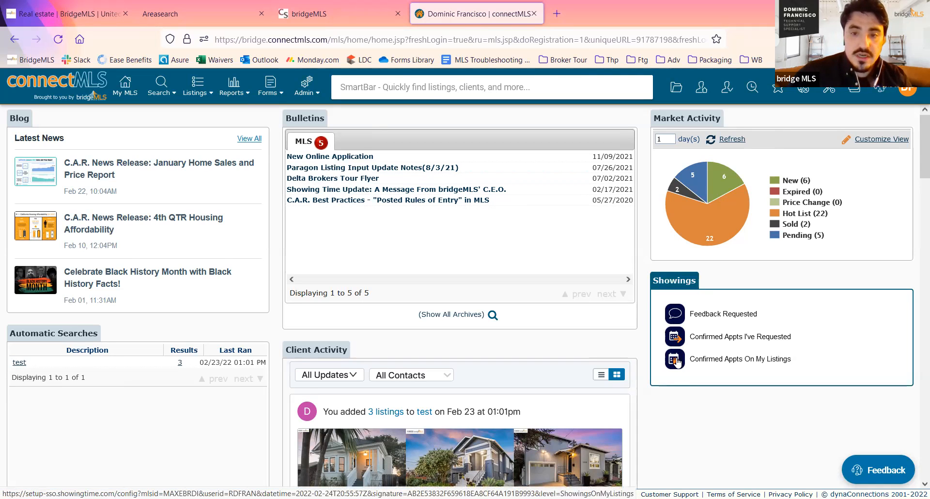
mouse_move(716, 241)
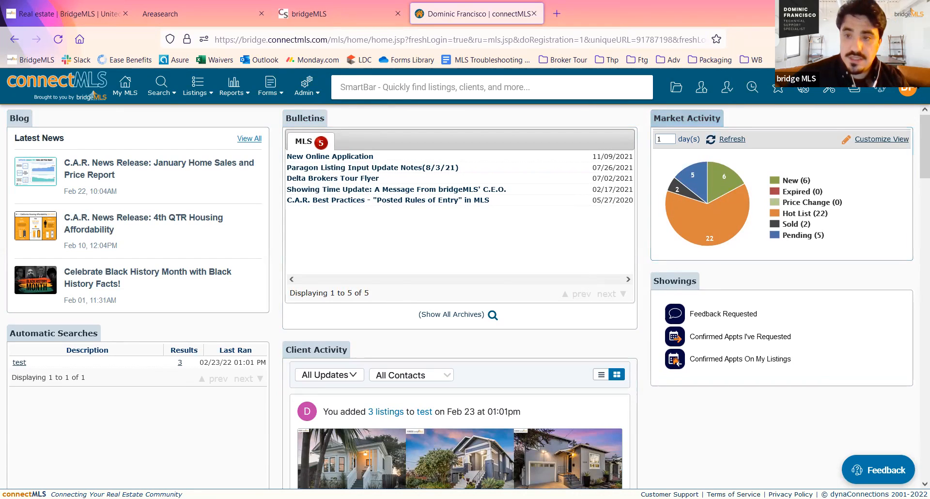
click(907, 92)
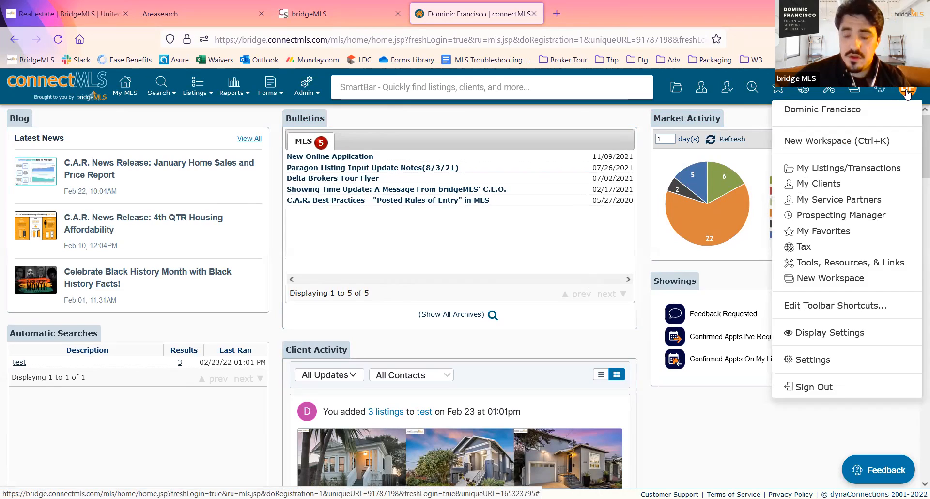
click(865, 361)
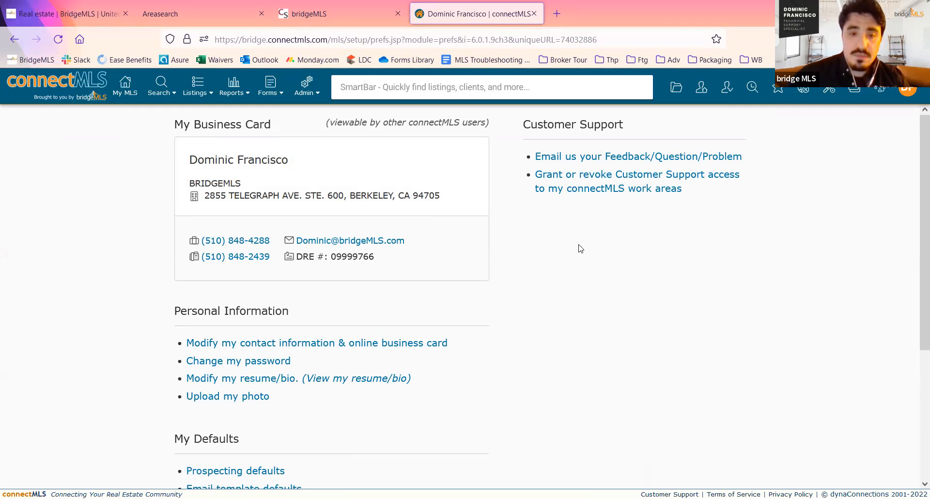
- Switch back to the bridgeMLS website and return to the start of its home page
click(73, 13)
scroll(376, 282, up, 6)
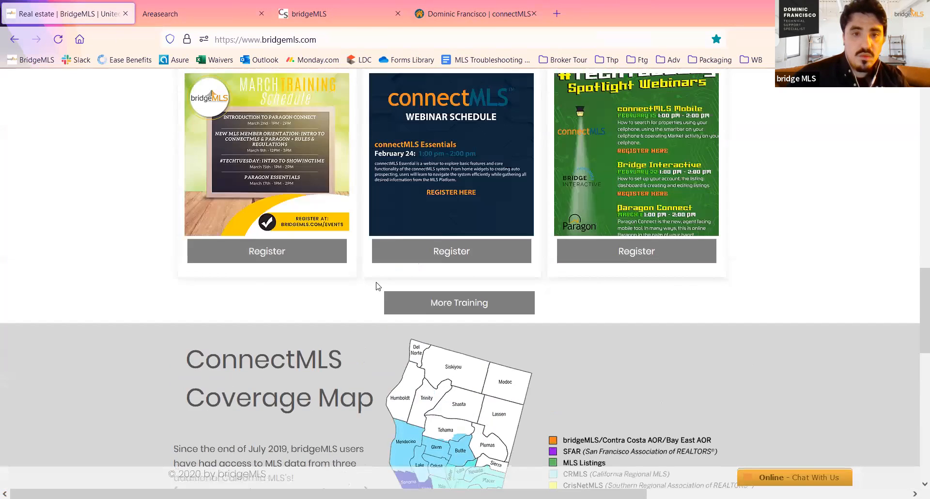
scroll(376, 285, up, 10)
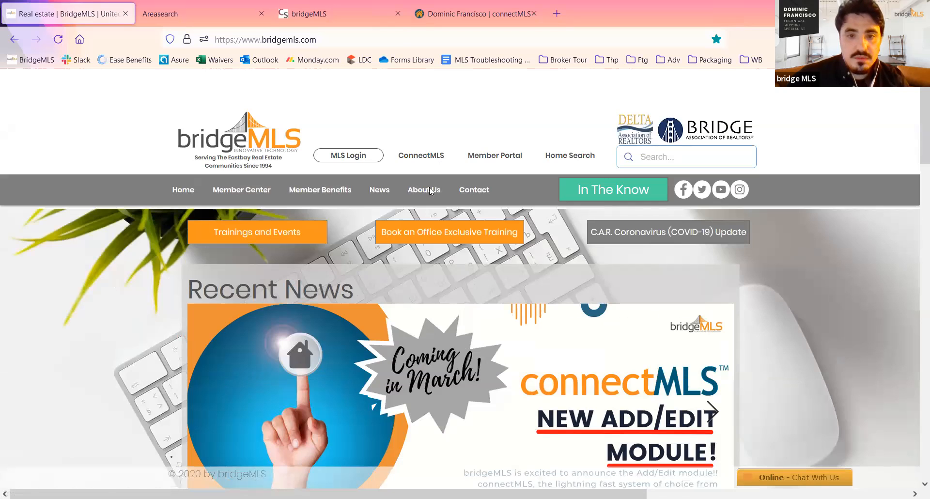
- Switch back to connectMLS and review the business card, Personal Information and My Defaults options on the Settings page
click(496, 156)
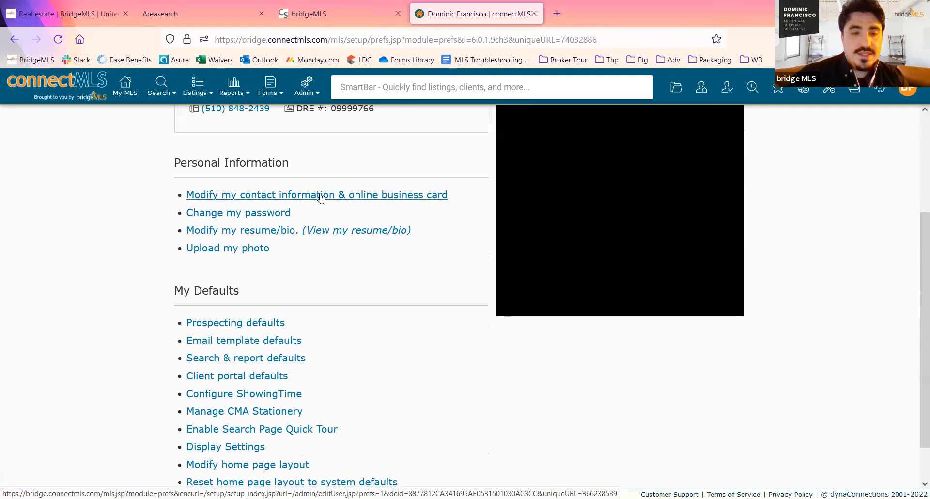
scroll(331, 193, up, 3)
scroll(331, 192, down, 2)
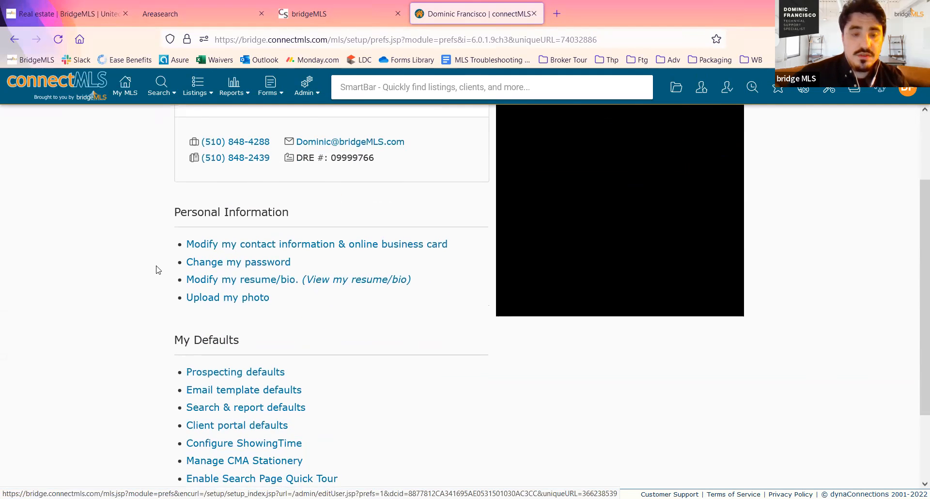
scroll(156, 270, up, 2)
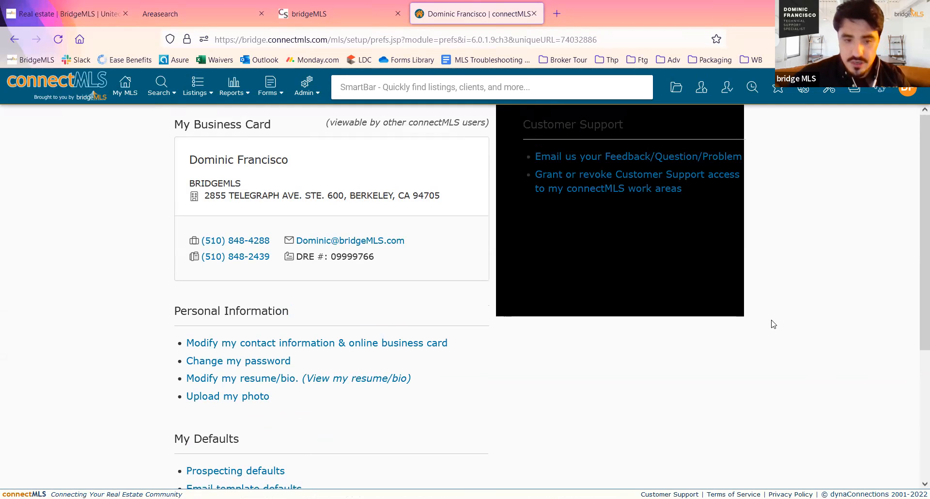
scroll(771, 323, down, 4)
scroll(772, 323, up, 1)
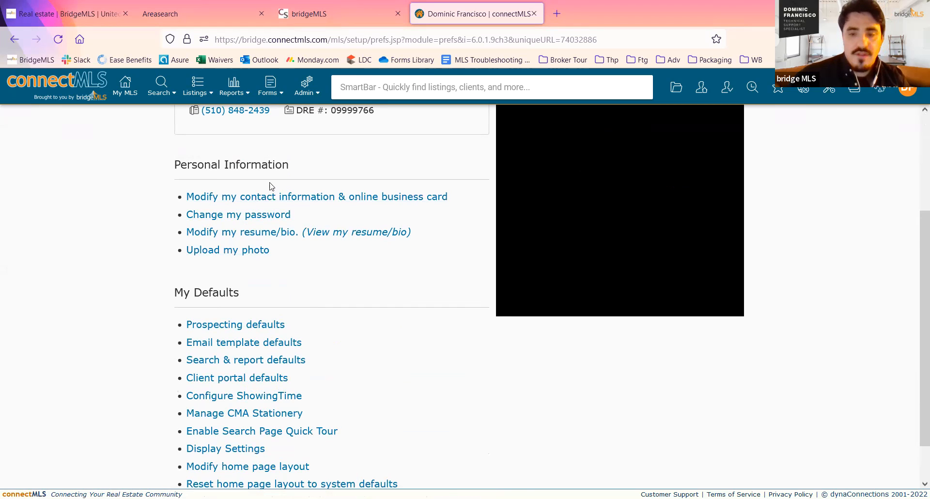
scroll(843, 269, down, 1)
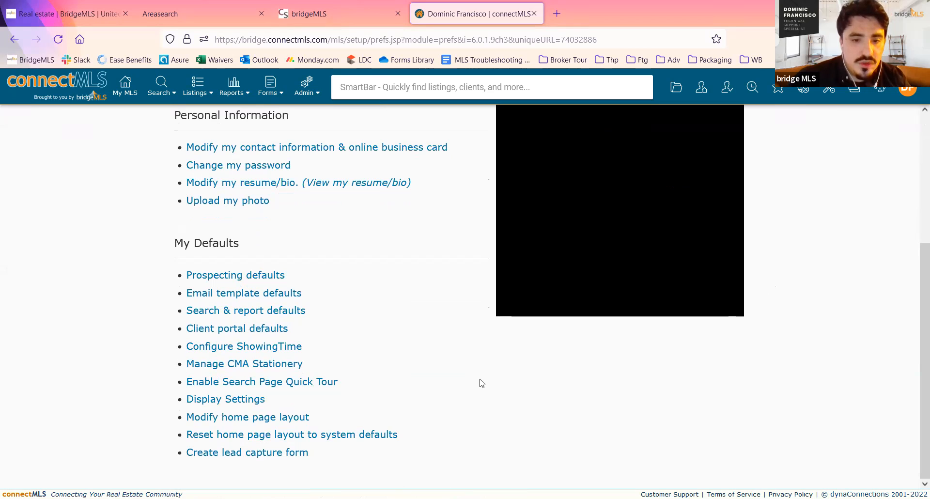
- Open the home page layout editor, remove the Showings section and add the Links and Leads Inbox sections
click(272, 417)
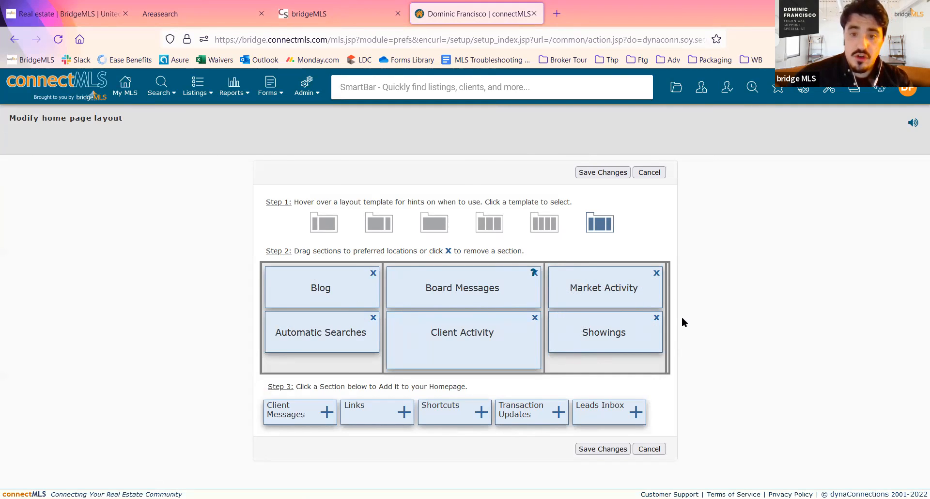
click(656, 318)
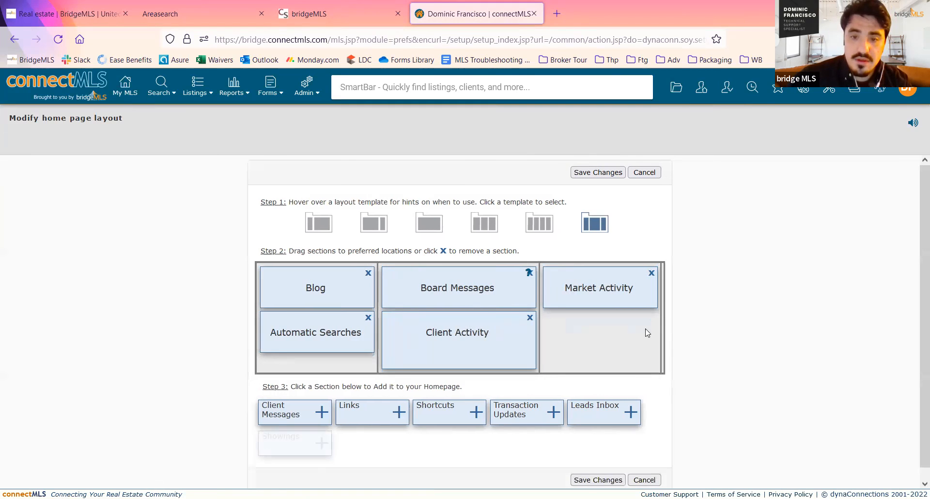
click(388, 410)
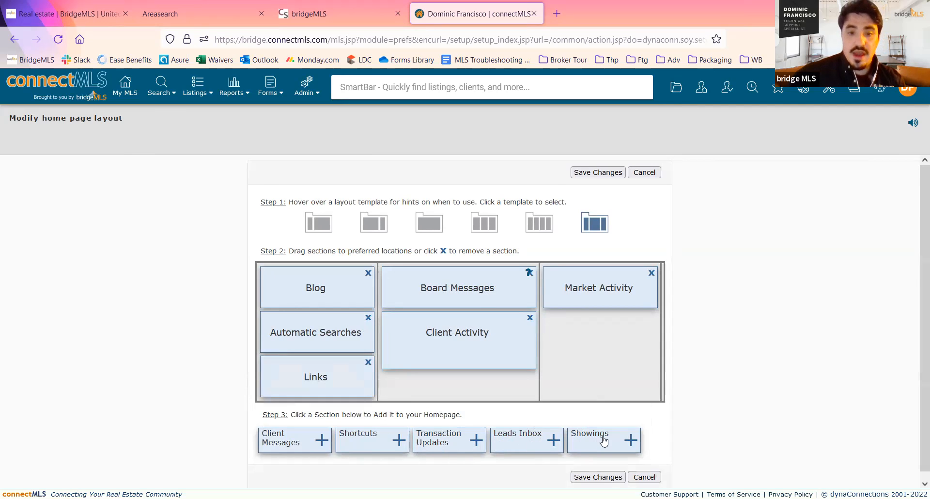
click(552, 444)
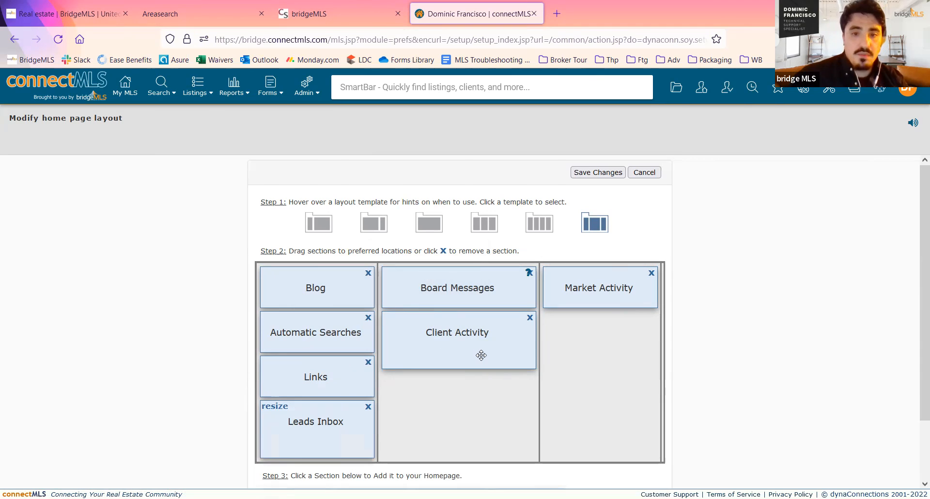
- Rearrange the sections, moving Board Messages above Blog in the first column and Leads Inbox between Blog and Automatic Searches
drag(333, 413, 597, 339)
drag(329, 349, 333, 325)
drag(573, 303, 589, 379)
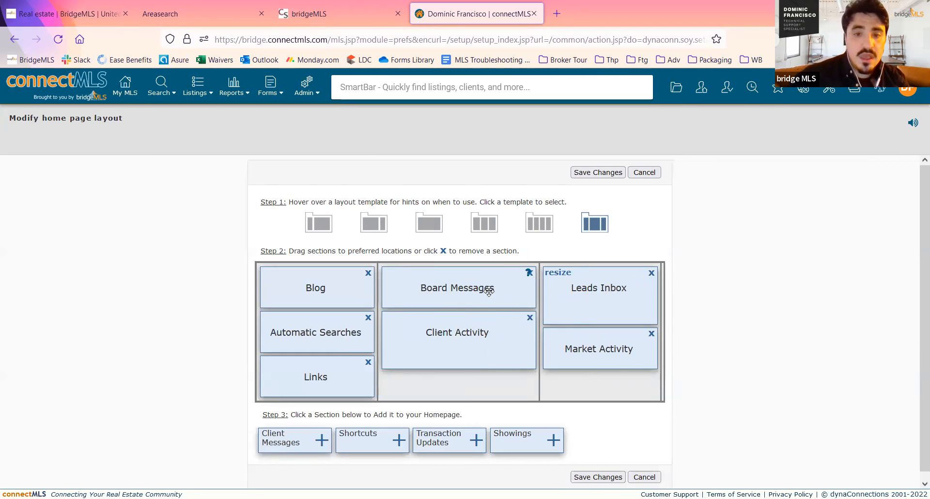
drag(478, 291, 339, 374)
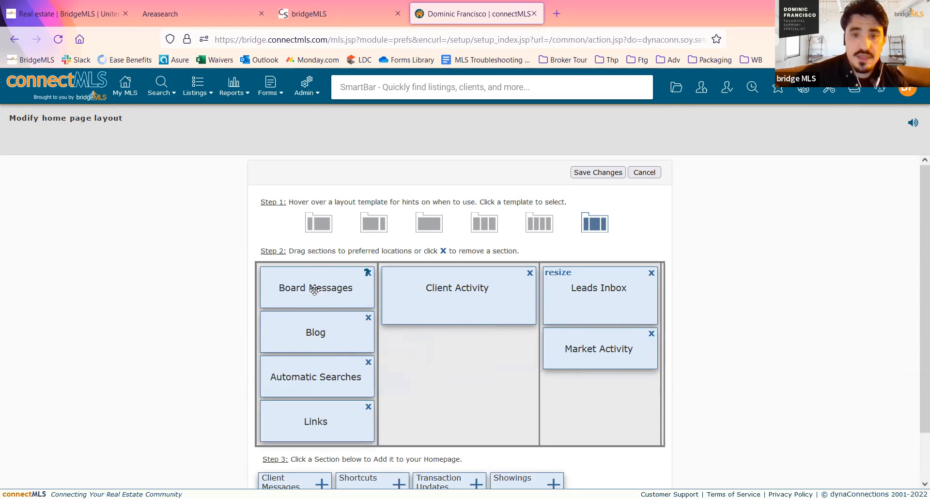
drag(617, 287, 373, 330)
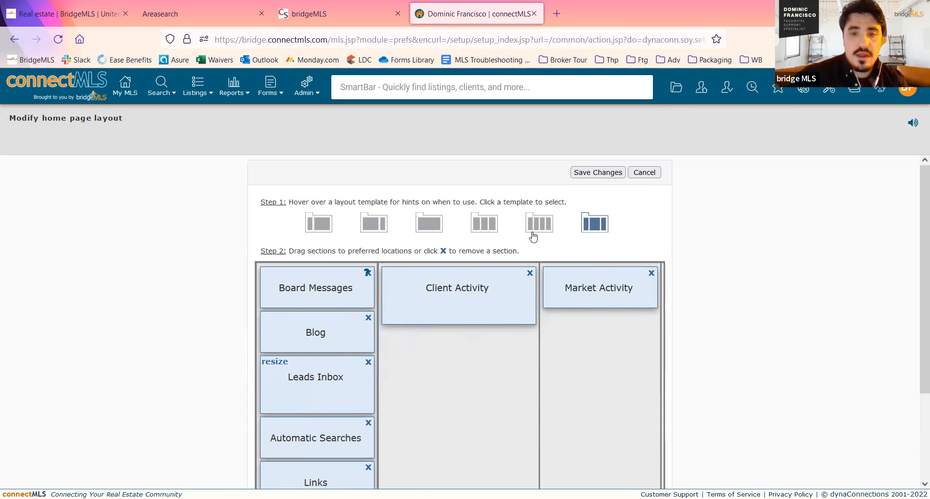
- Try the different layout templates one after another, ending on the three-column template with the wide middle column
click(484, 225)
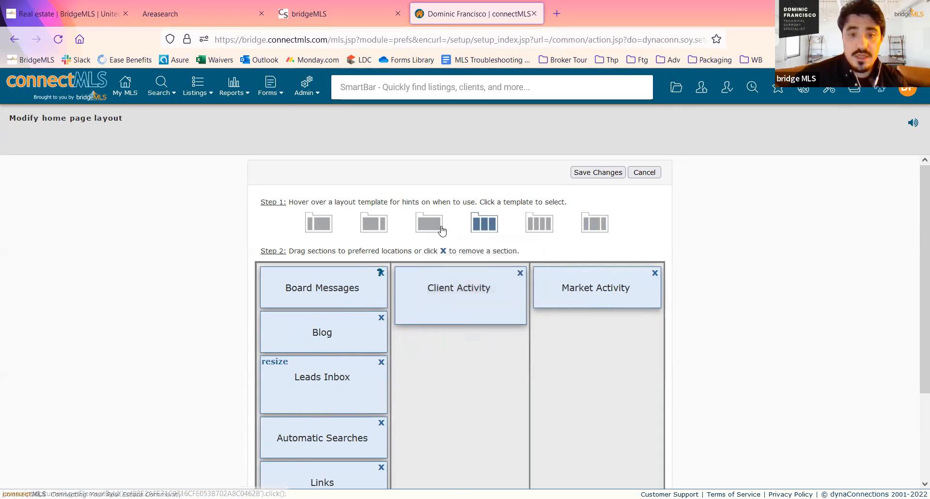
click(442, 231)
click(374, 225)
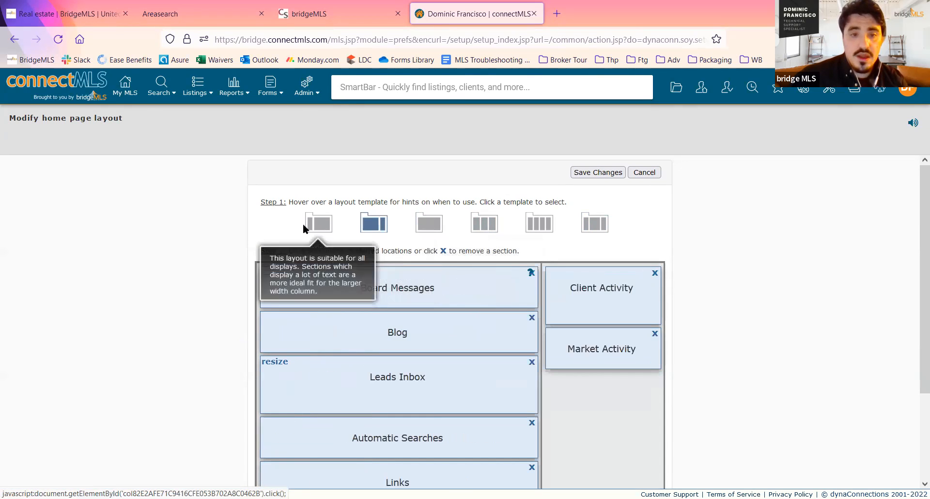
click(319, 225)
click(430, 228)
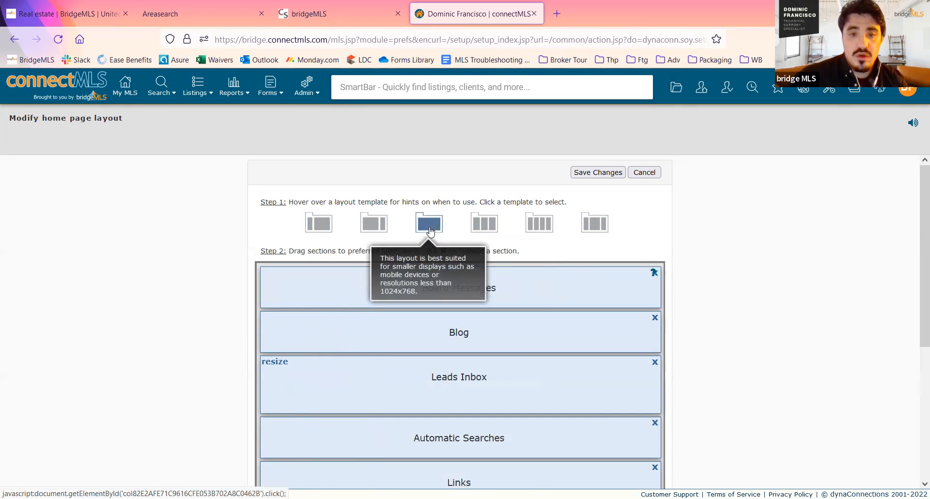
click(484, 224)
click(538, 225)
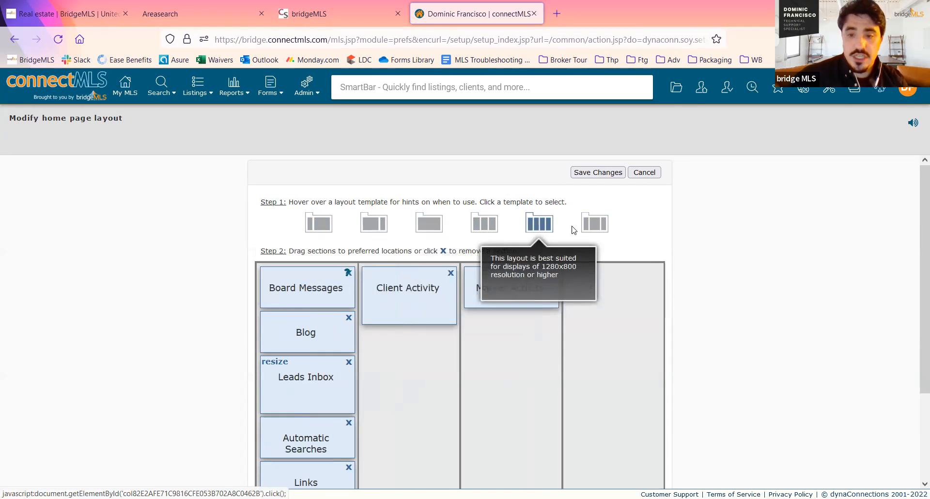
click(595, 224)
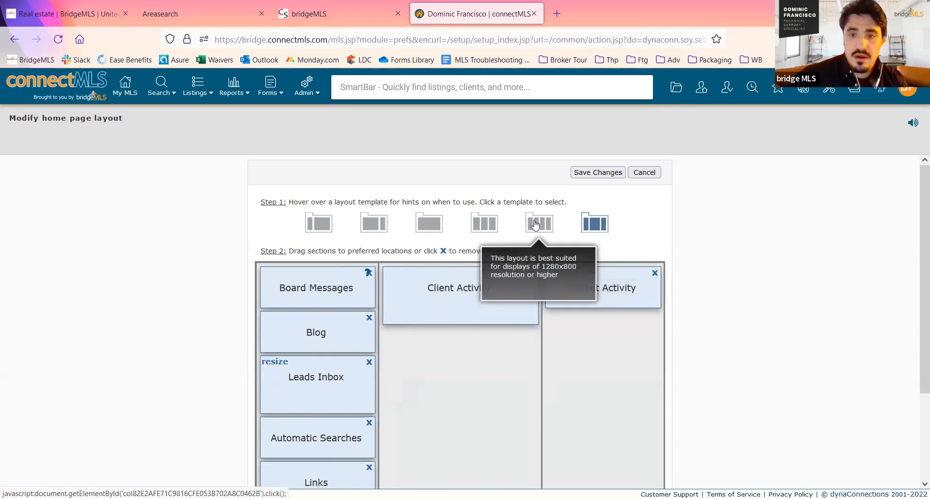
- Choose the template with three equal columns, place Leads Inbox below Client Activity and cancel the layout changes
click(536, 225)
click(484, 224)
drag(348, 362, 502, 346)
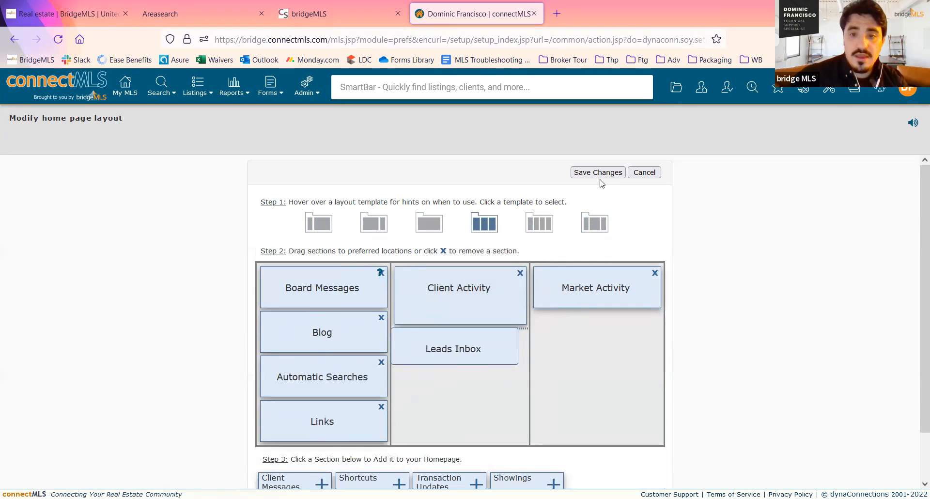
click(639, 173)
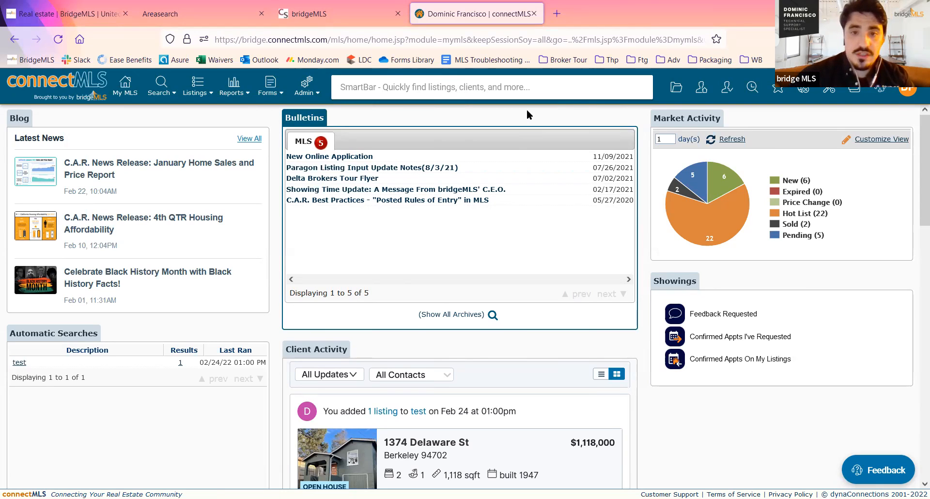
- Search the SmartBar for the Berkeley listing by house number and street name, and open its full details
click(533, 88)
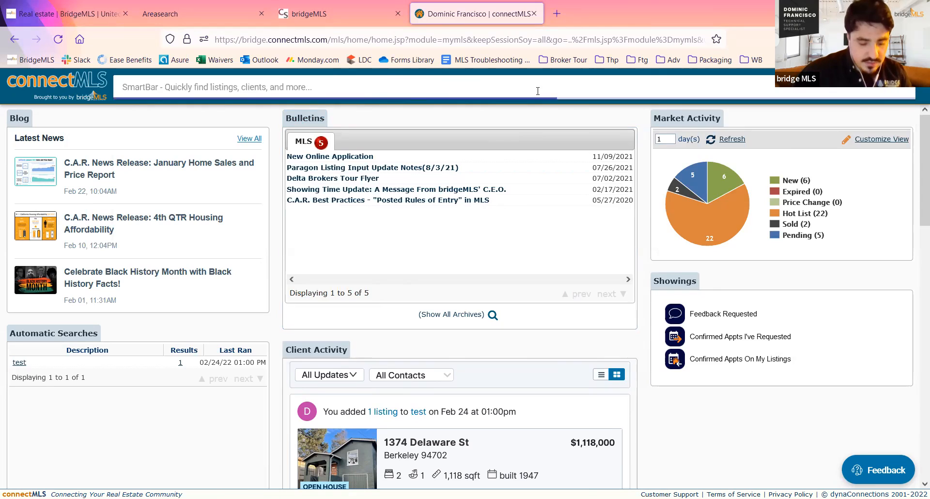
text(10)
key(BackSpace)
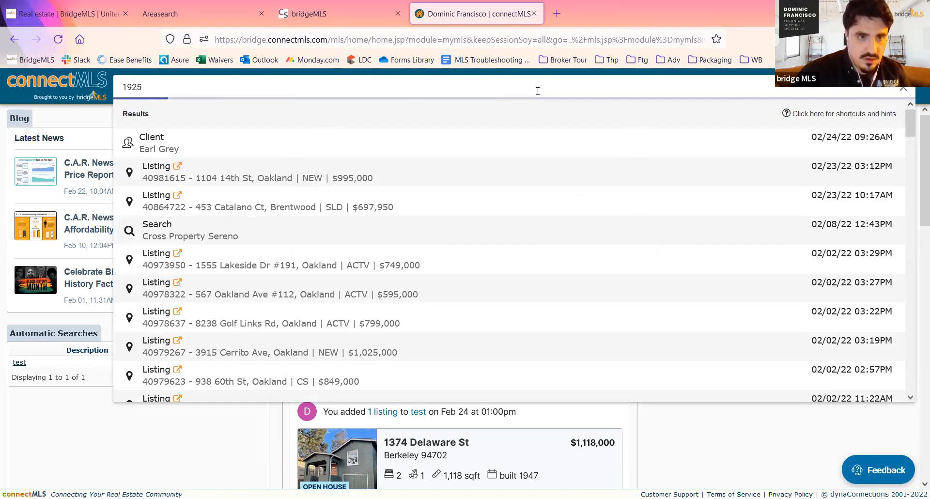
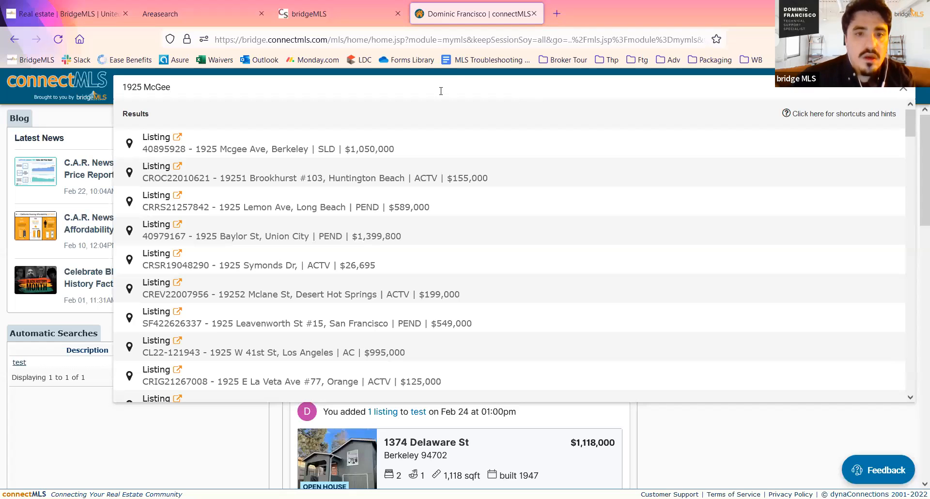
click(434, 154)
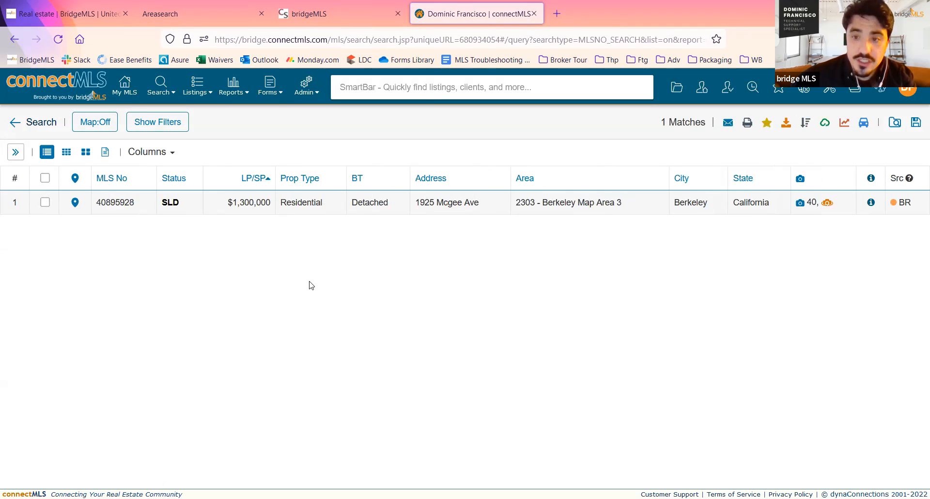
click(121, 203)
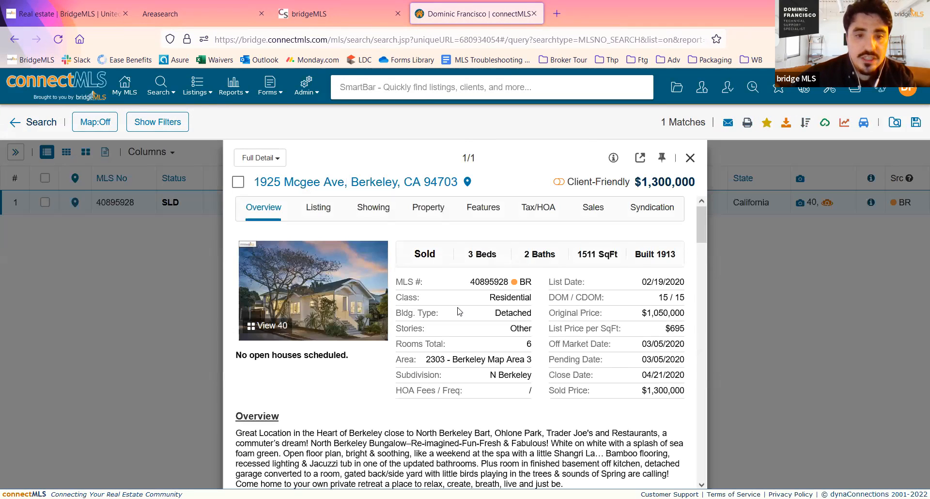
- Look over the listing's overview, close its details and return to the My MLS home page
scroll(459, 312, down, 6)
scroll(459, 312, up, 6)
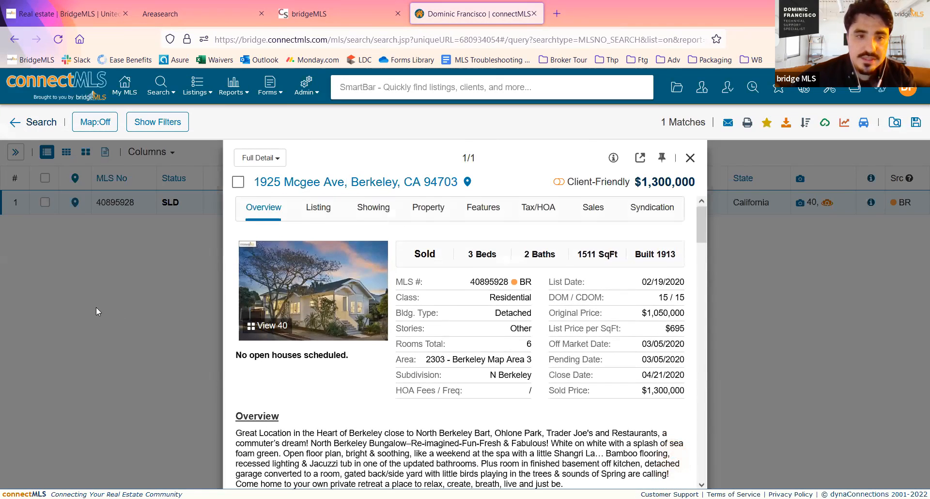
click(96, 307)
click(125, 85)
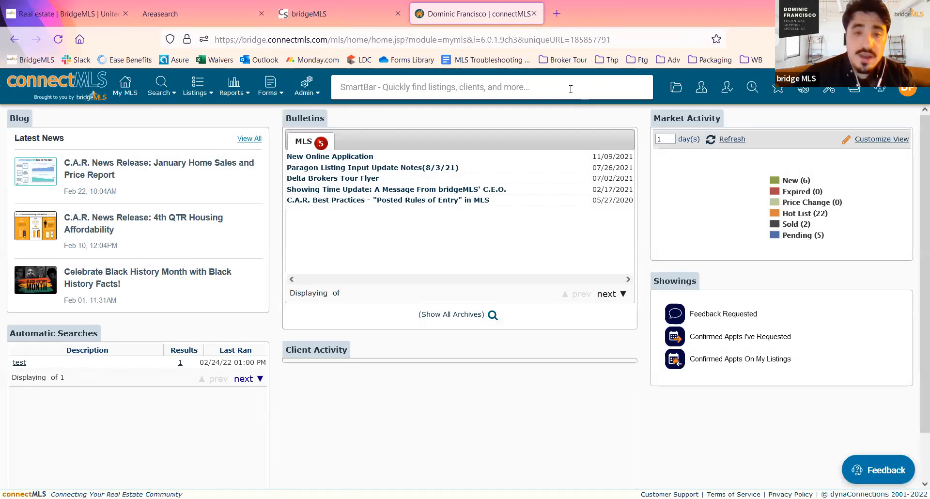
- Search the SmartBar for offices with "of keller williams" and browse the matching offices
click(571, 89)
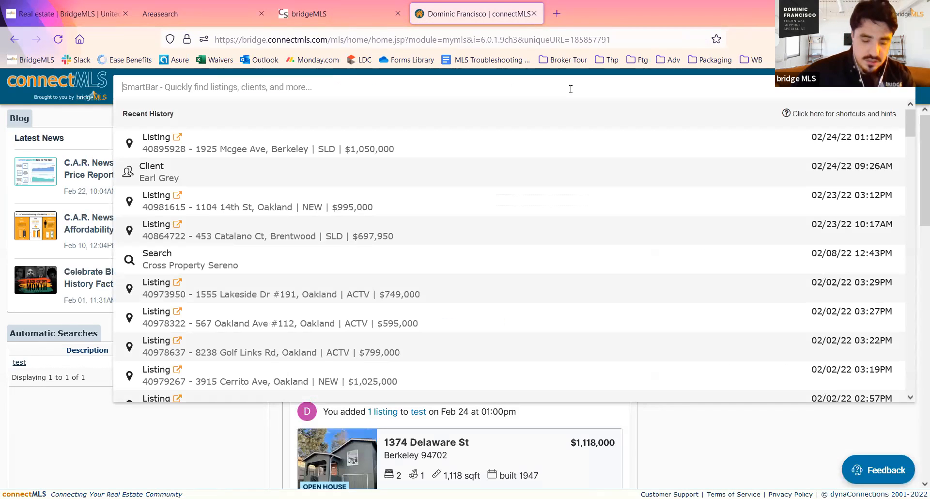
text(of)
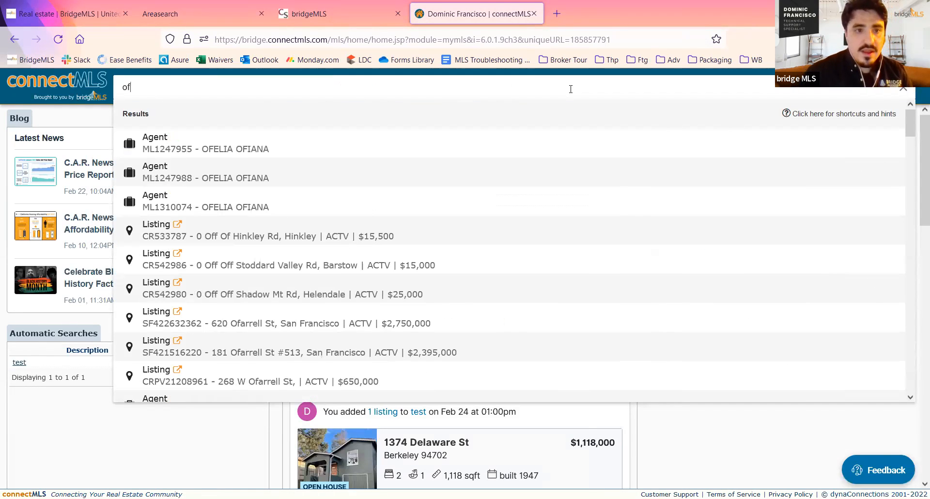
text(keller )
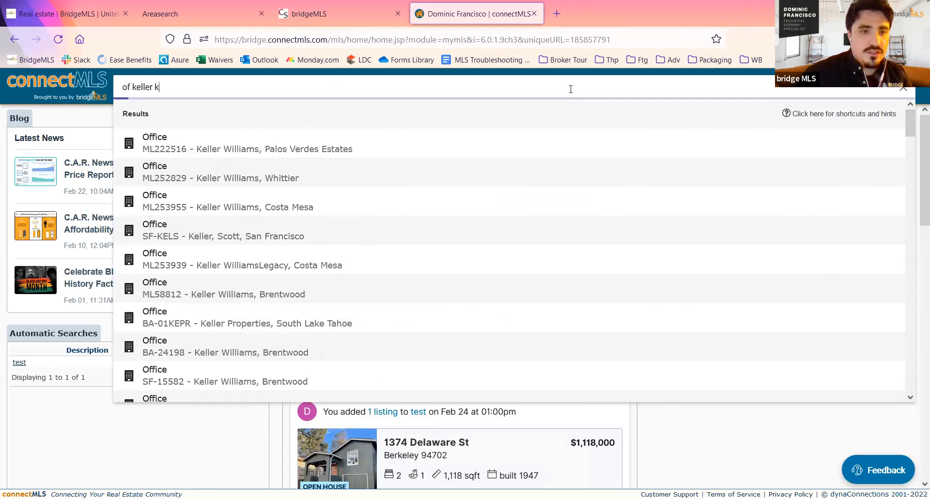
text(williams)
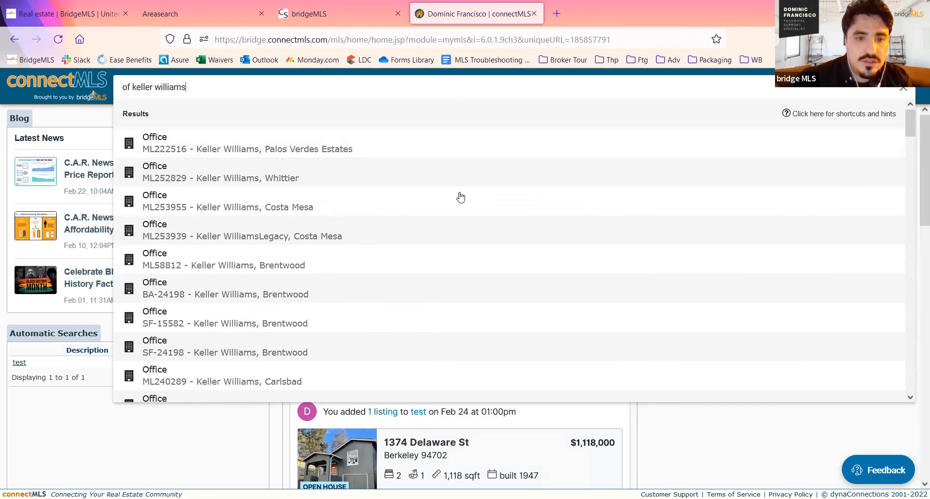
scroll(459, 241, down, 1)
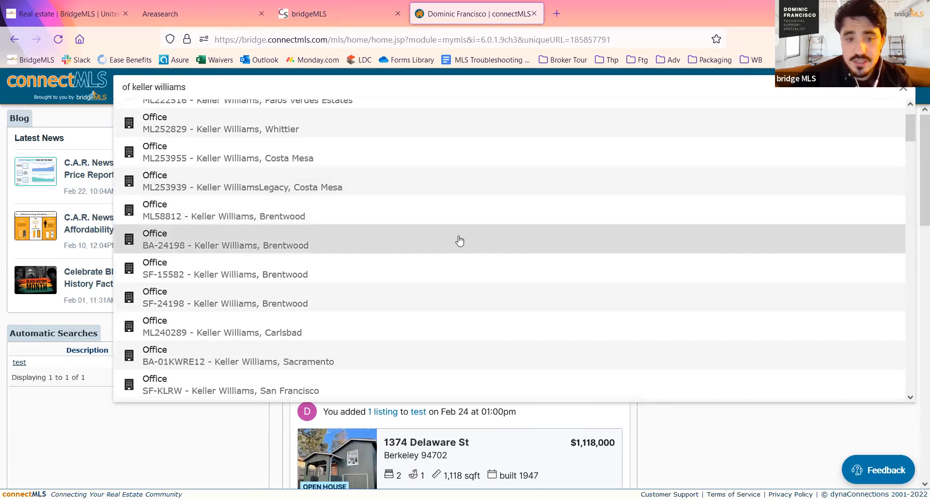
scroll(464, 234, down, 4)
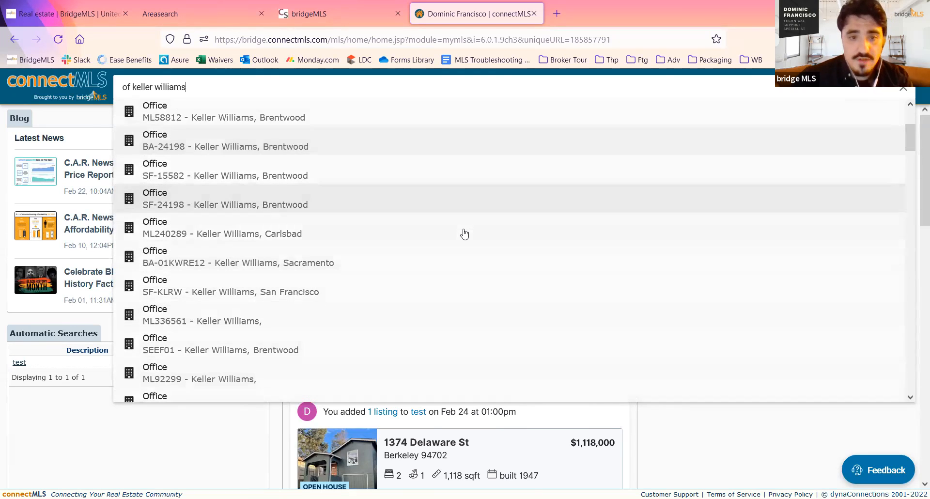
scroll(477, 210, down, 6)
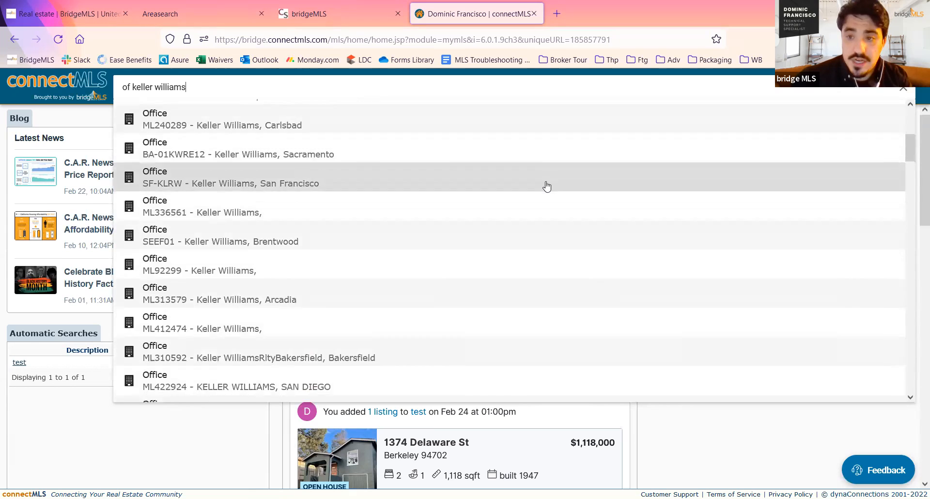
scroll(547, 187, up, 1)
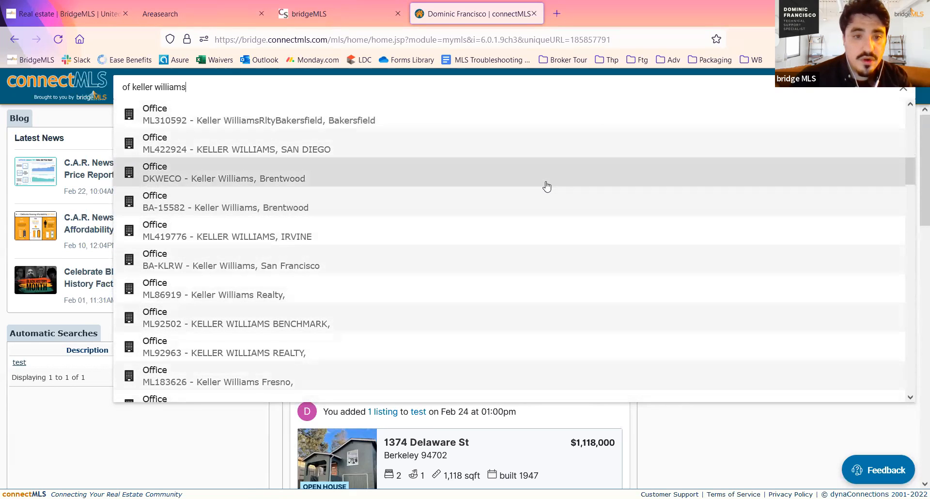
scroll(507, 236, up, 6)
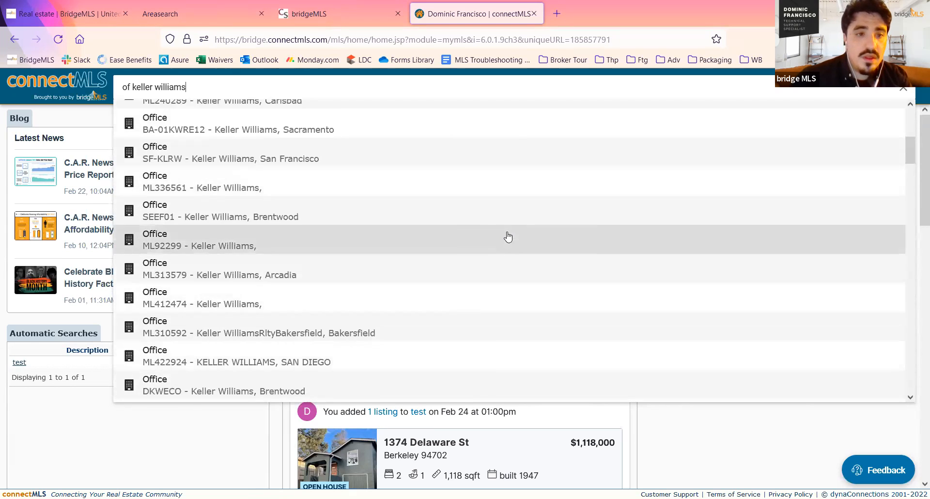
- Open the Brentwood Keller Williams office with code SF-24198, view its agent roster and return to the My MLS home page
scroll(507, 236, up, 3)
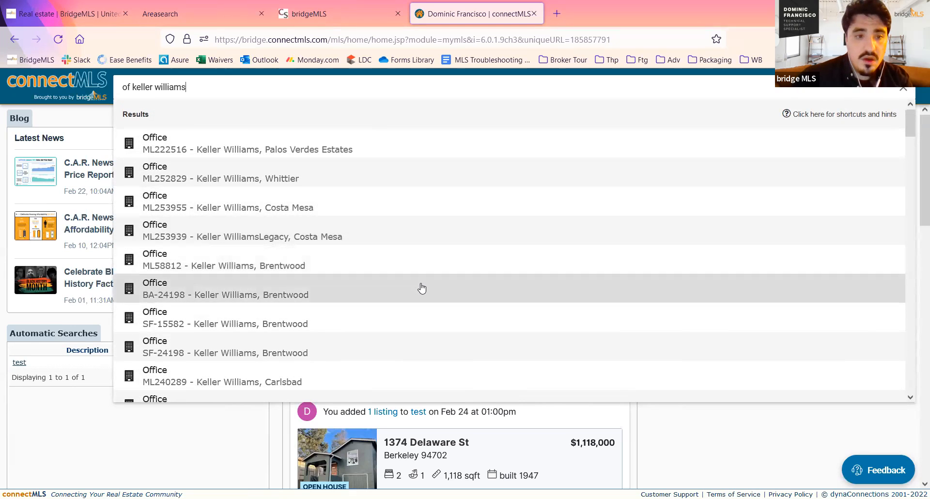
scroll(421, 288, down, 2)
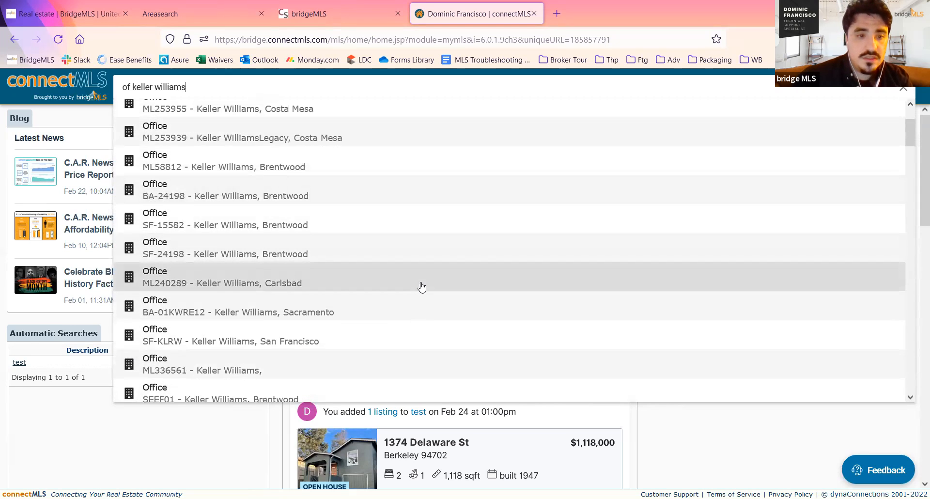
click(436, 249)
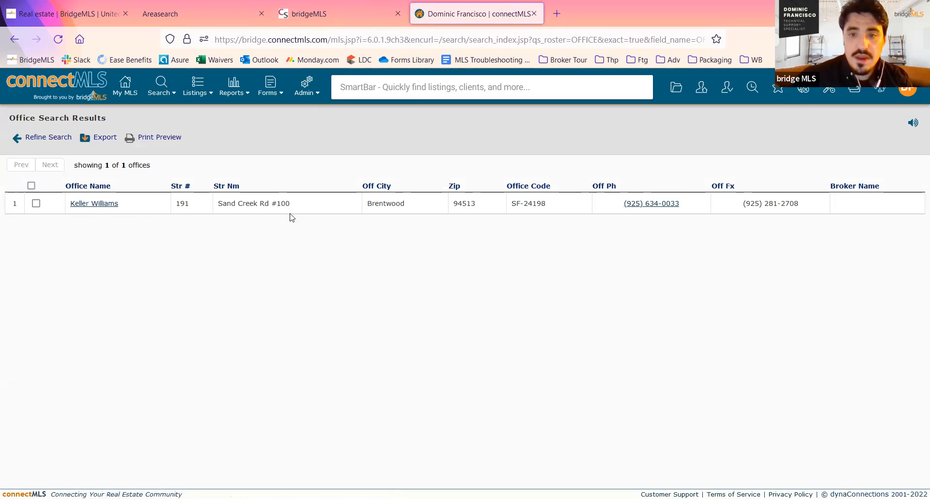
click(86, 204)
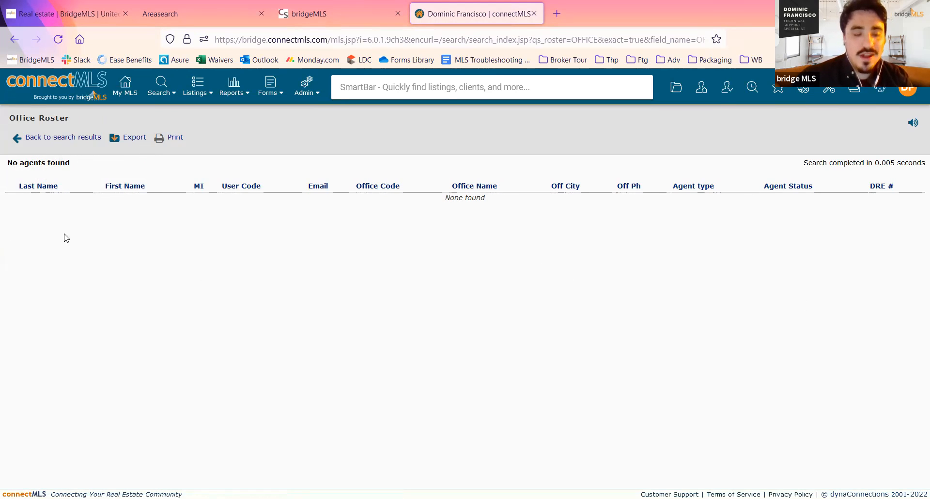
click(32, 139)
click(127, 87)
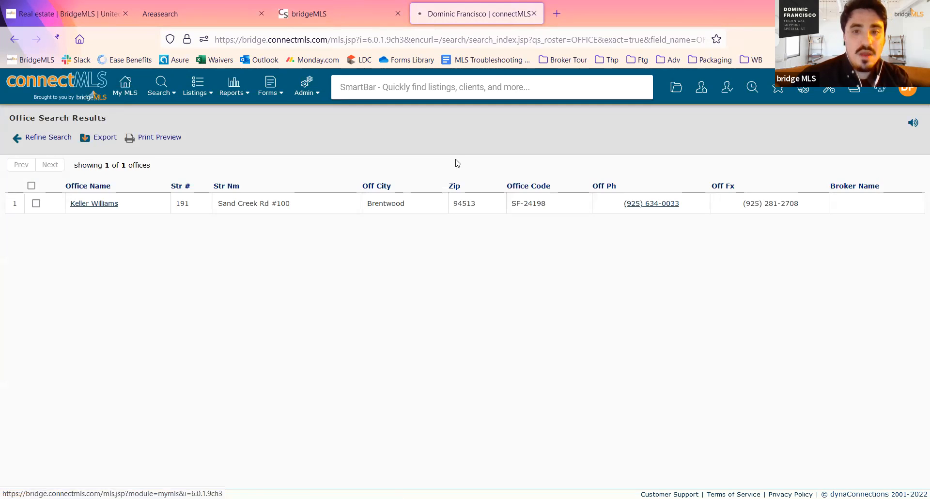
- Open the account settings, look over the business card and personal information options, and return to the My MLS home page
click(907, 91)
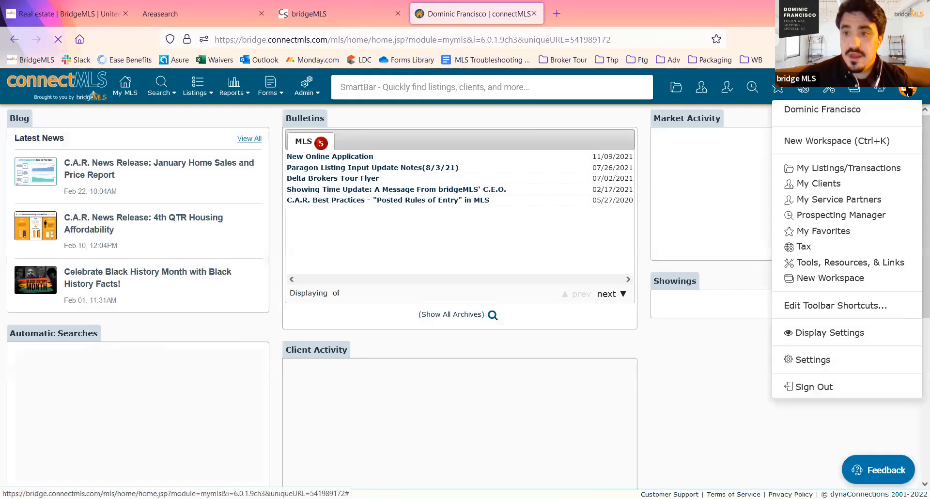
click(813, 359)
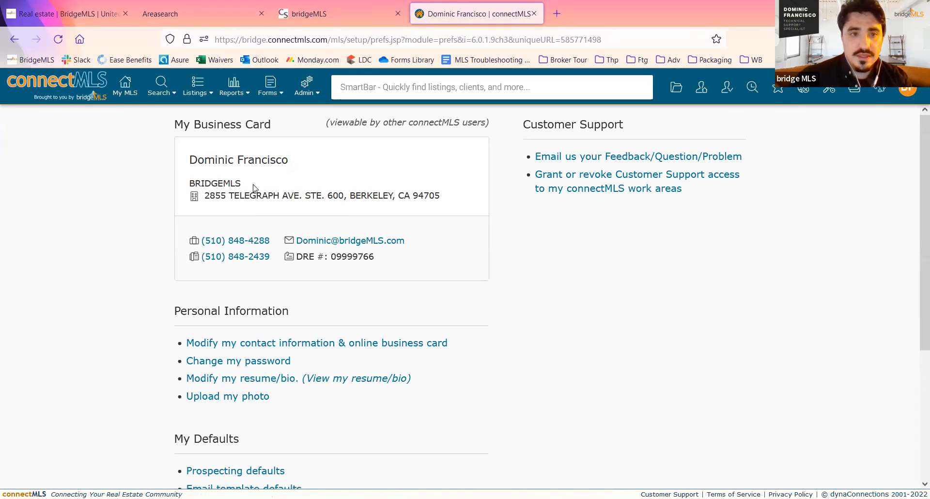
click(122, 93)
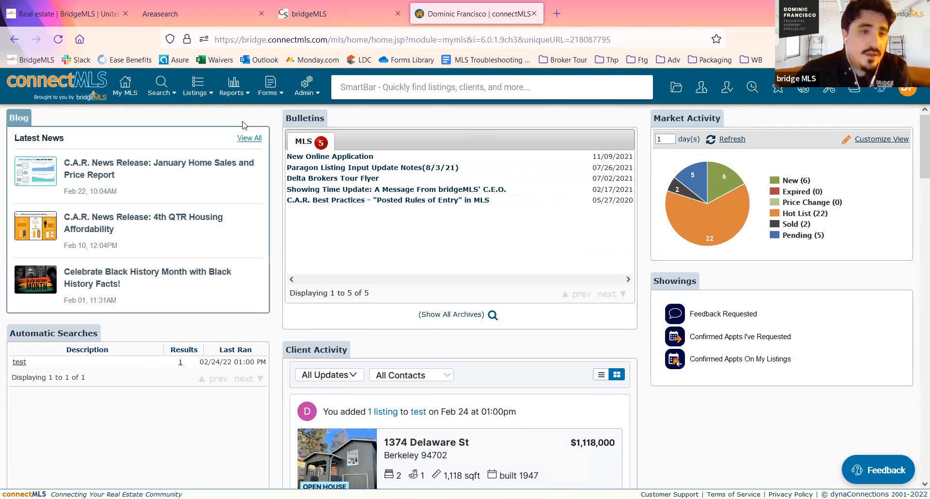
click(130, 87)
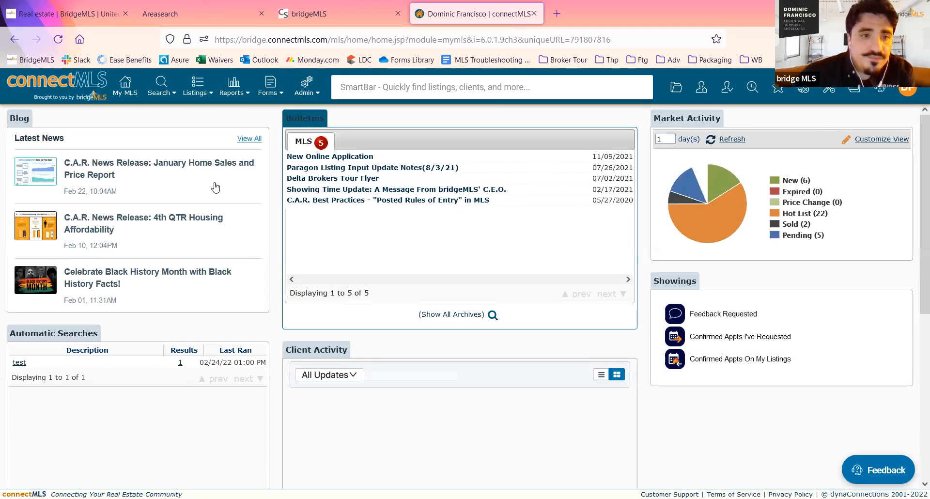
- Look through the available search types and the listing, report and form tools
click(167, 97)
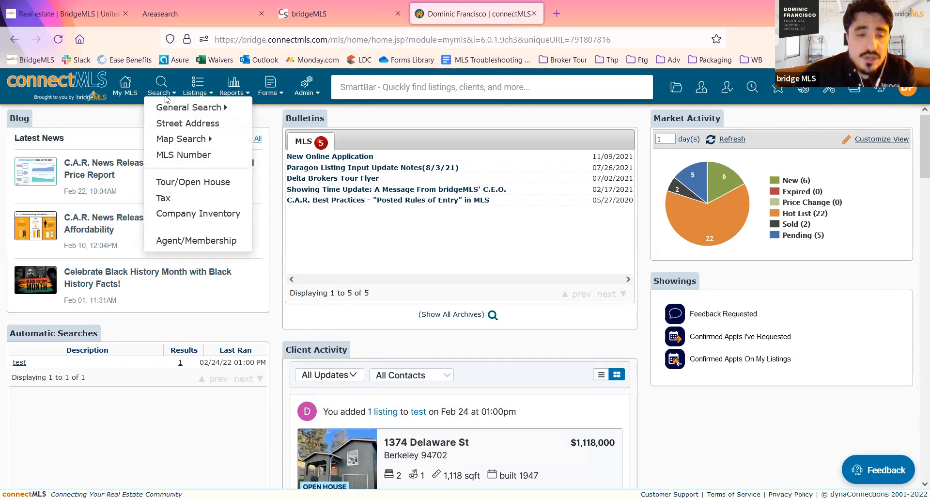
mouse_move(174, 109)
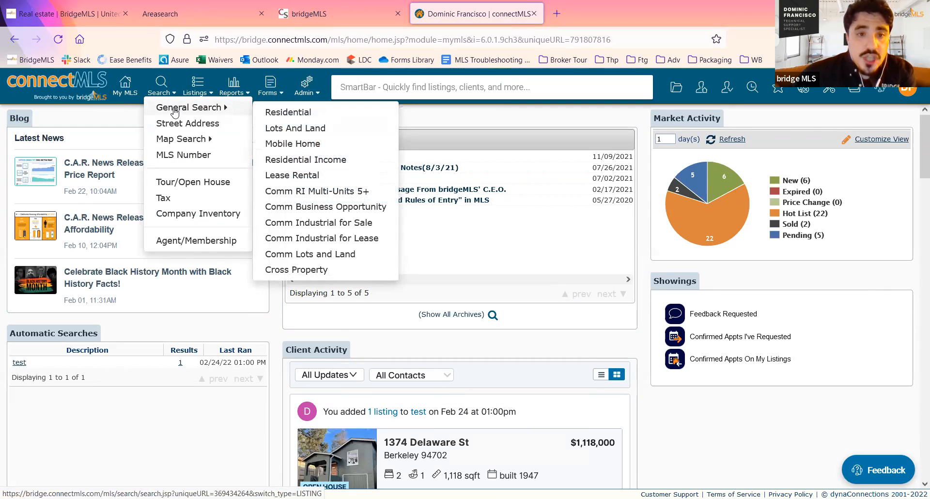
mouse_move(188, 143)
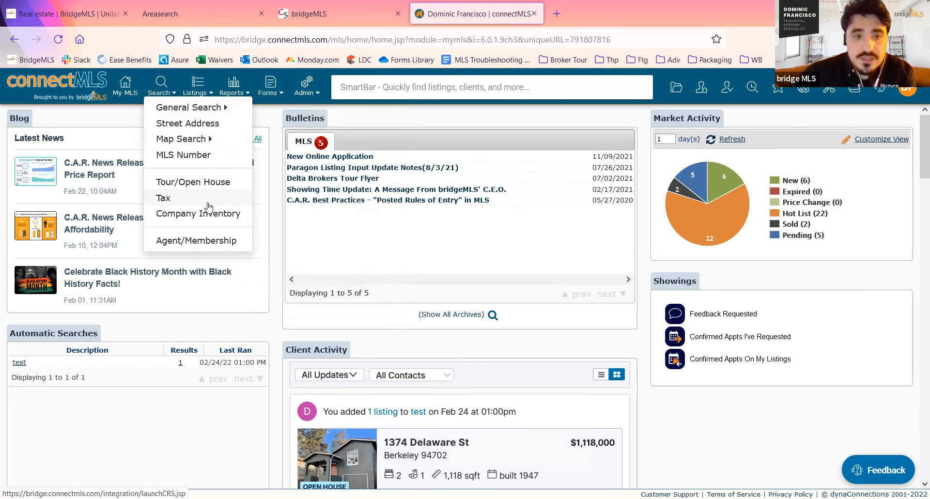
click(170, 200)
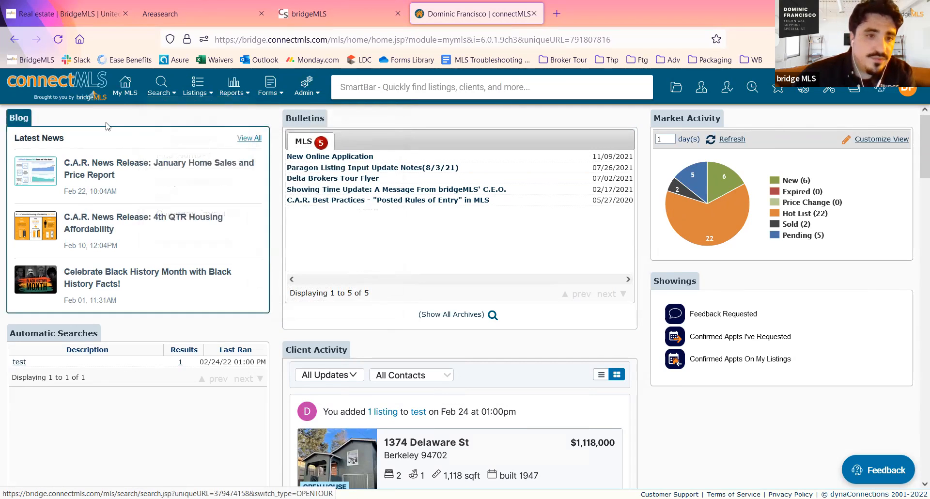
click(202, 97)
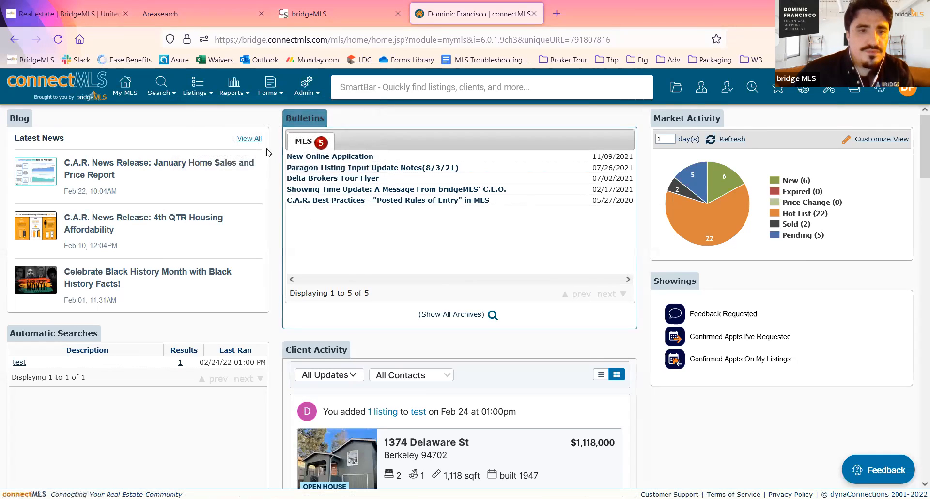
mouse_move(237, 93)
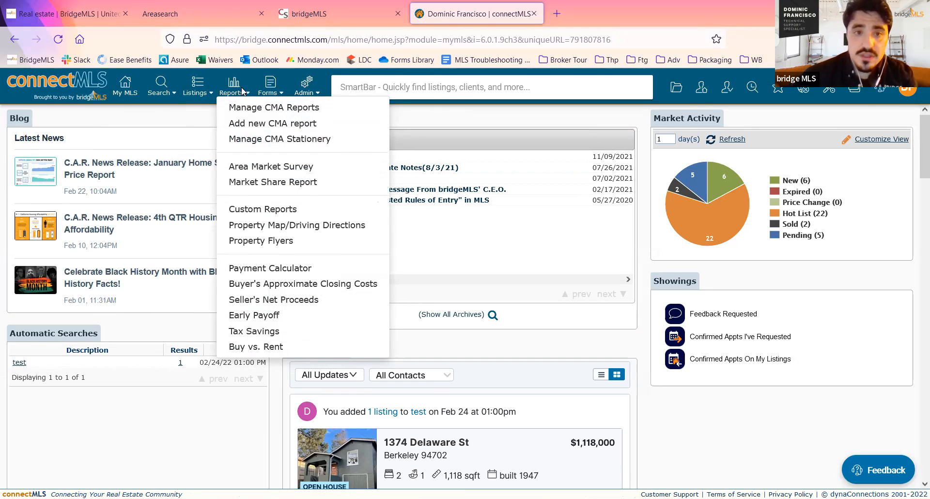
mouse_move(270, 94)
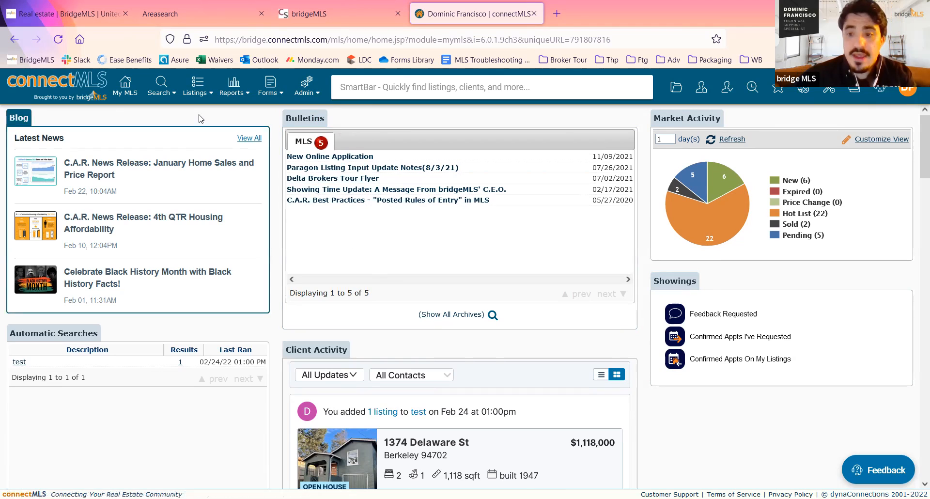
- Open the general search form for residential listings
mouse_move(162, 91)
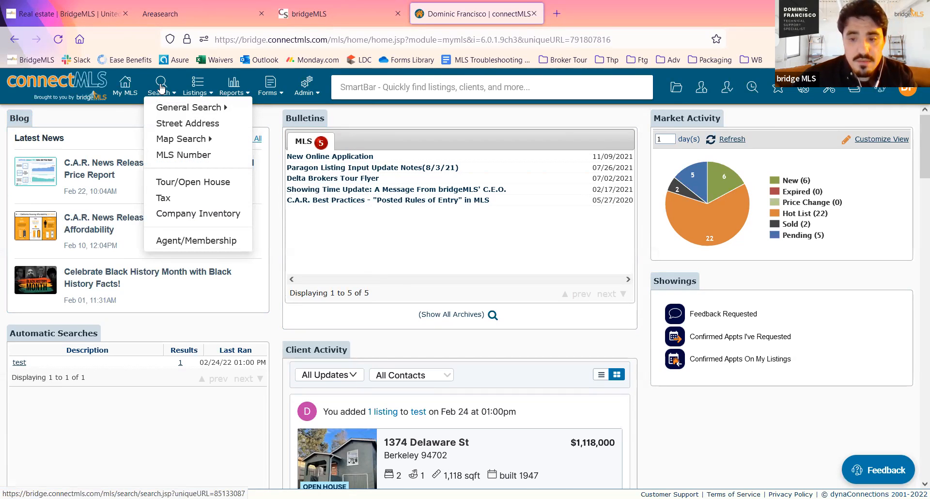
mouse_move(163, 108)
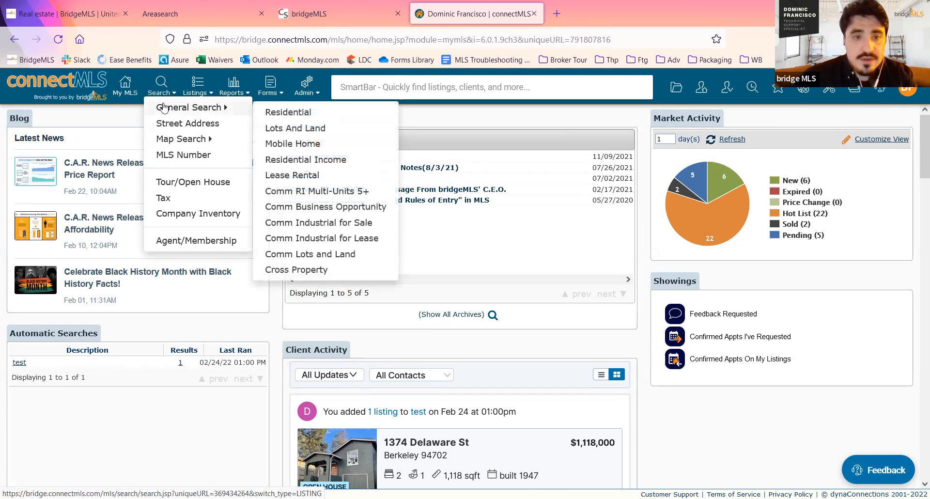
click(288, 116)
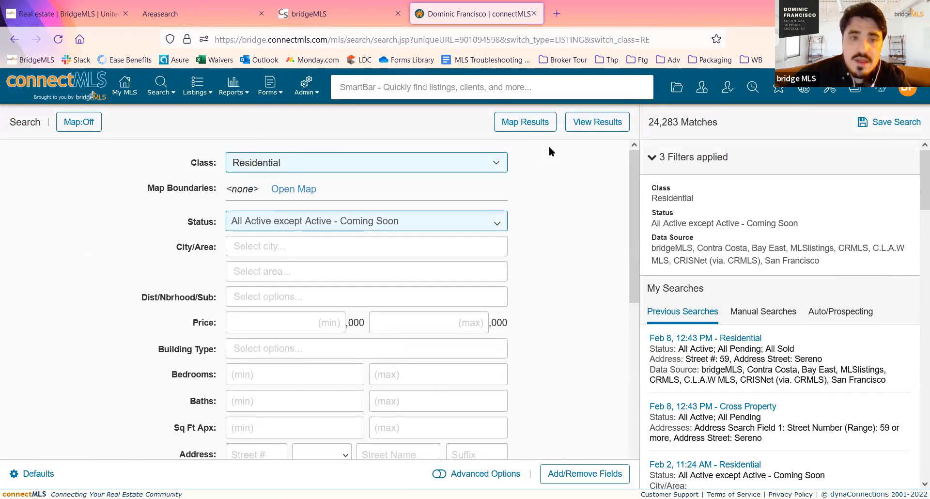
- Review the property classes available for the search, from Residential to Cross Property, without changing the class
click(489, 163)
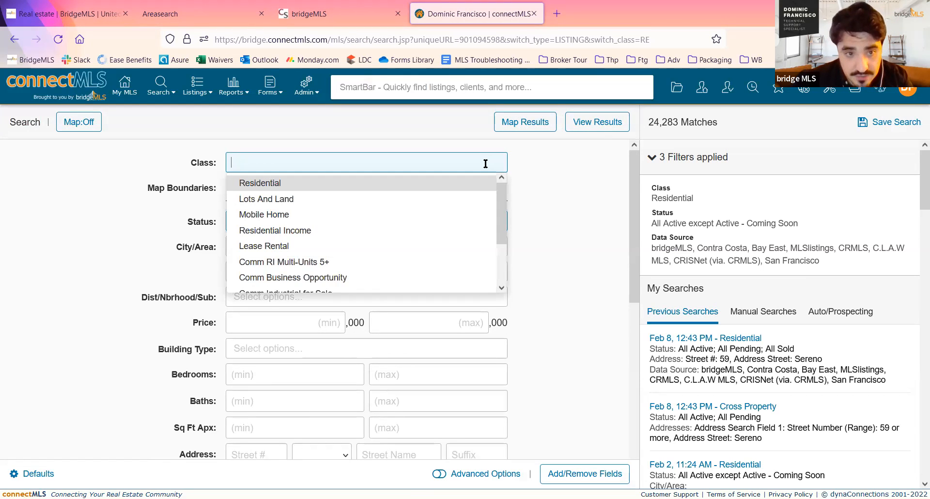
scroll(436, 212, down, 2)
scroll(436, 216, up, 2)
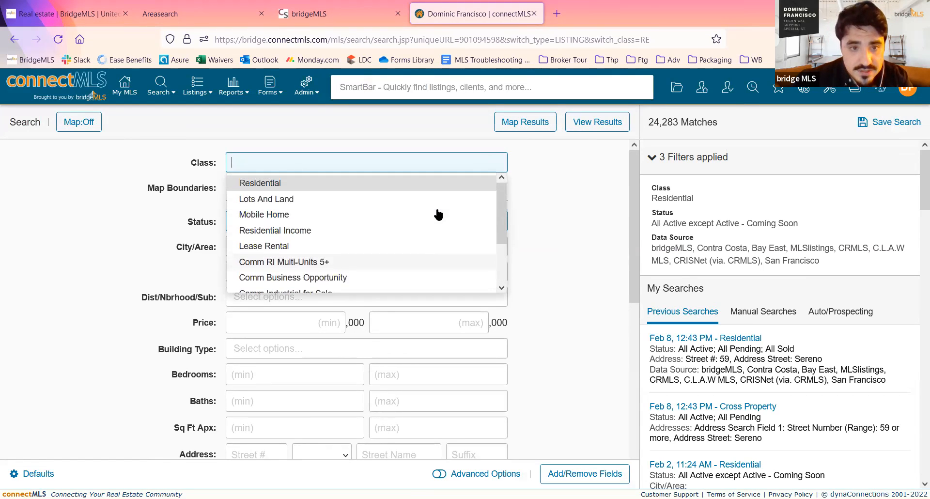
click(567, 212)
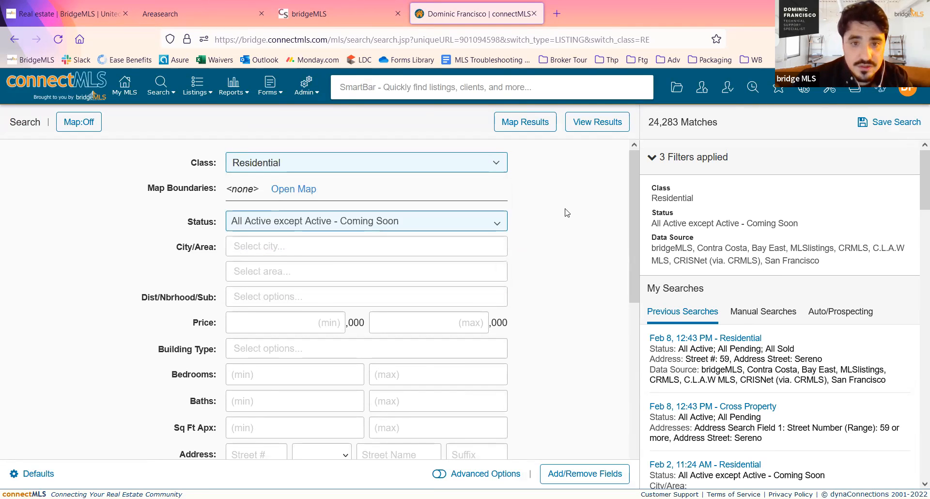
click(497, 163)
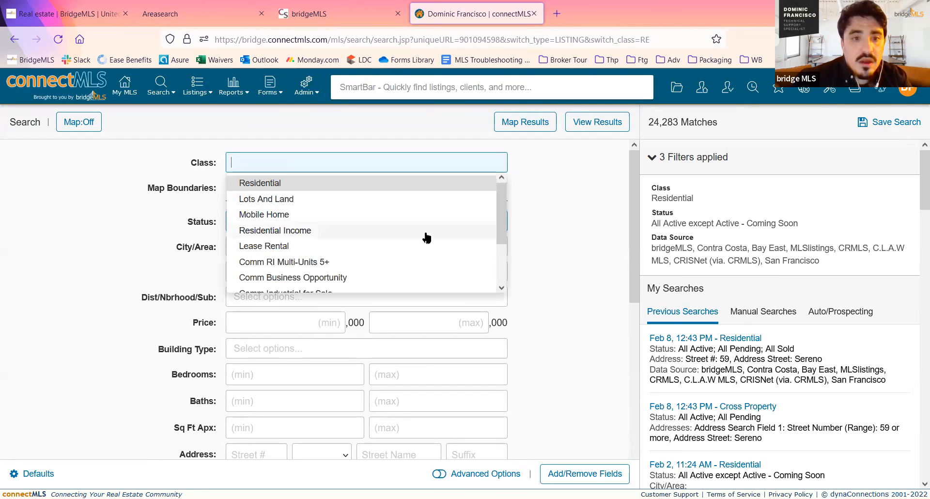
scroll(427, 237, down, 2)
scroll(426, 237, up, 2)
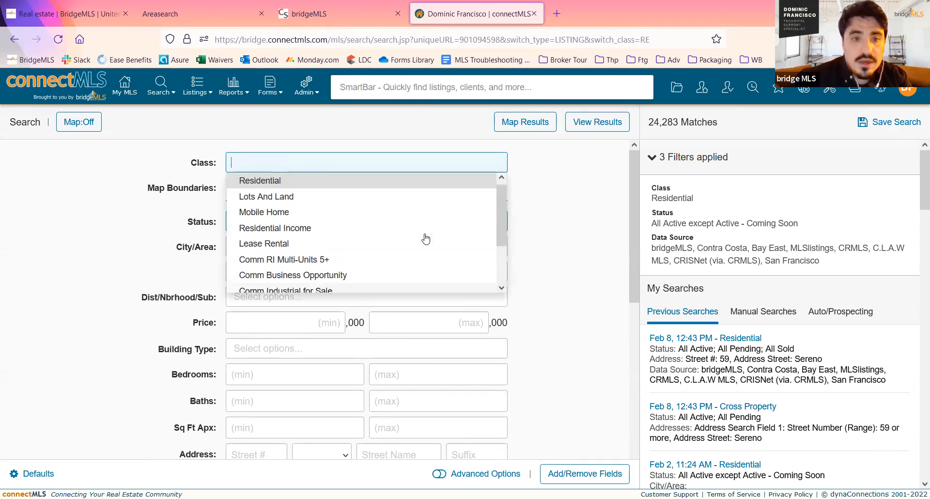
scroll(310, 252, down, 2)
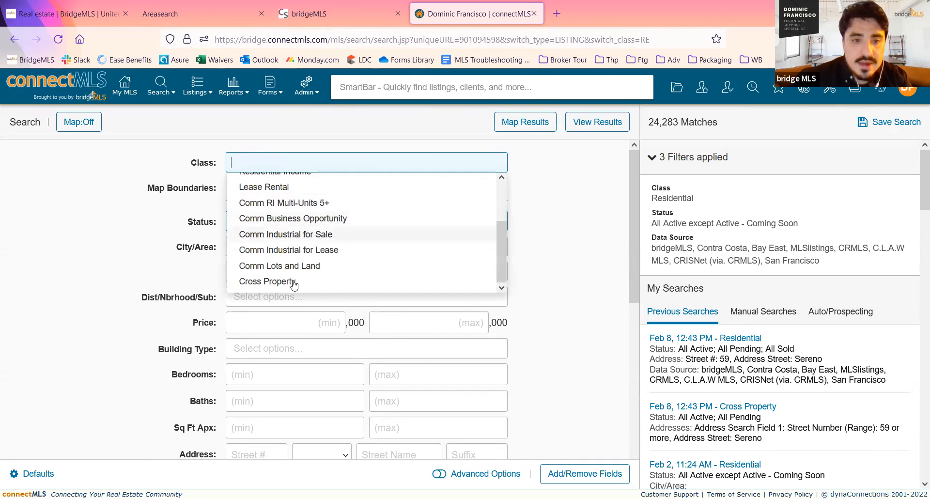
click(594, 193)
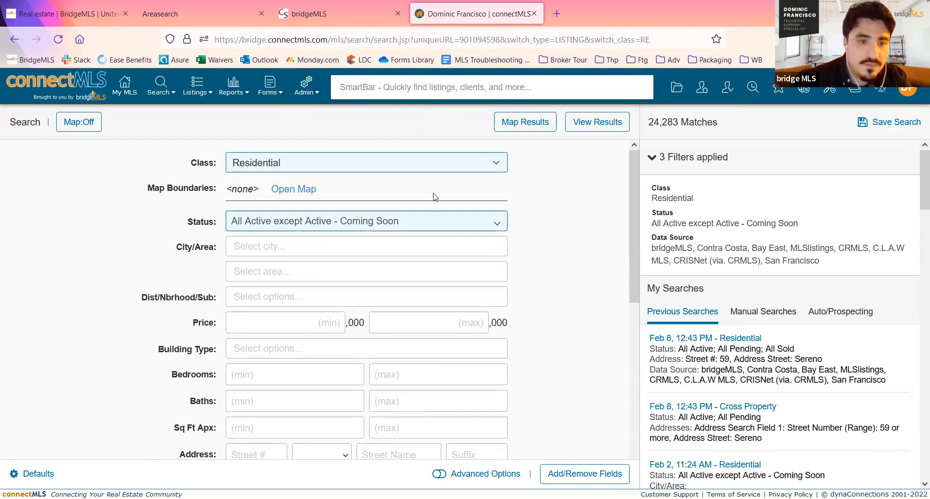
- Set the listing status to All Active, including Active - Coming Soon, and review the other status options
scroll(543, 212, down, 1)
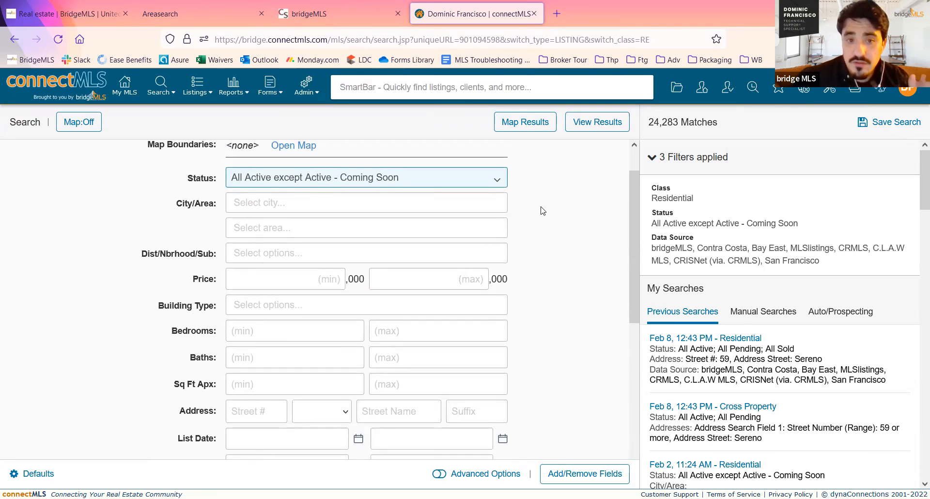
scroll(542, 210, up, 1)
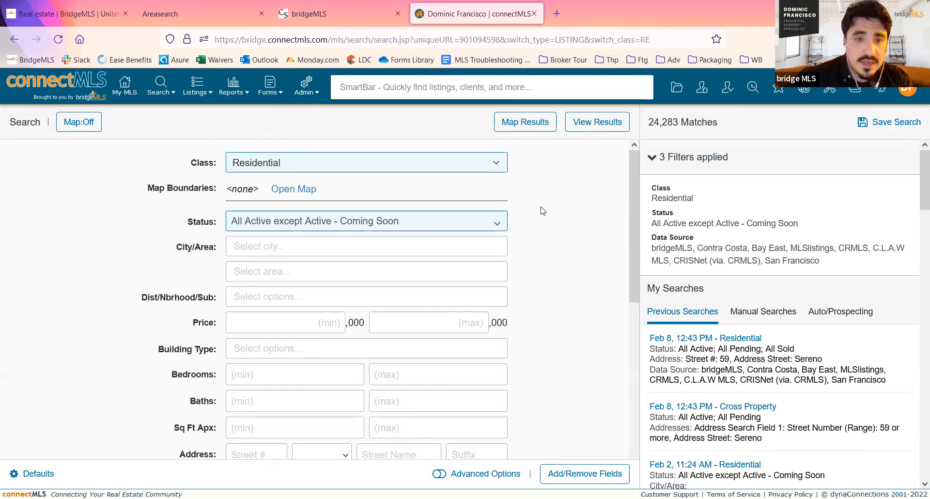
click(497, 221)
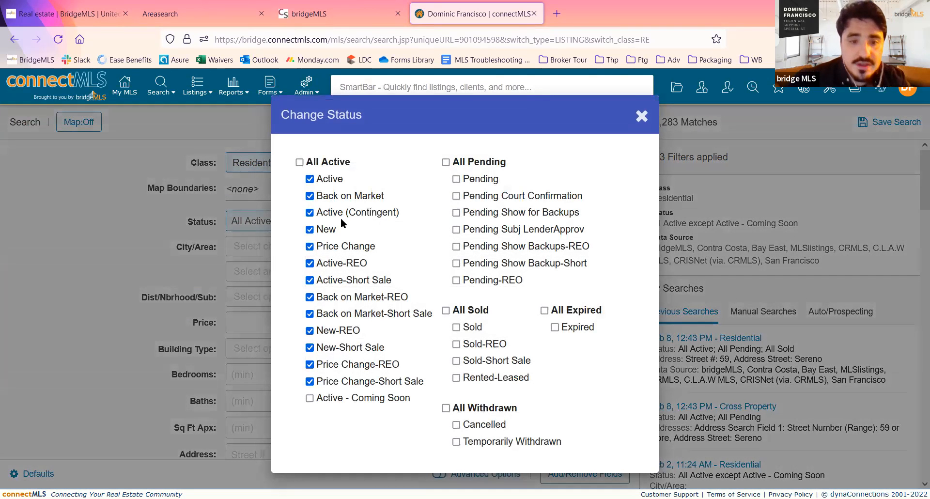
click(300, 162)
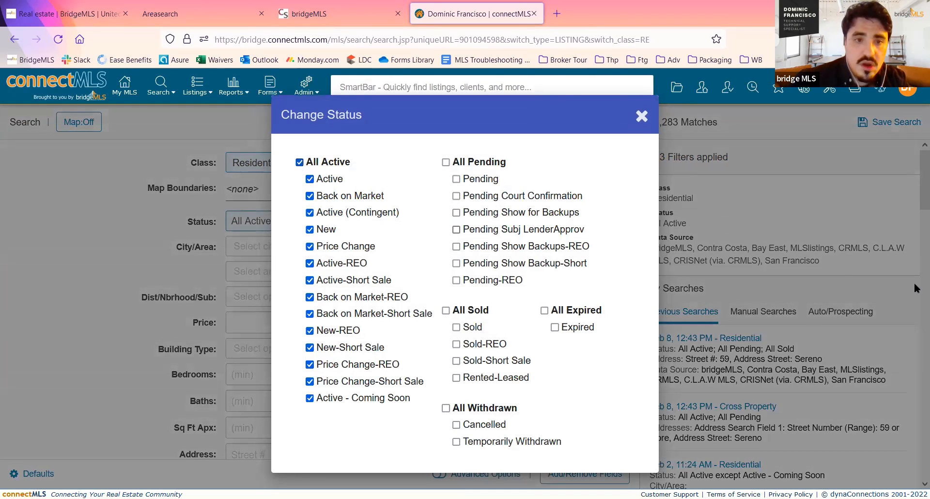
click(640, 117)
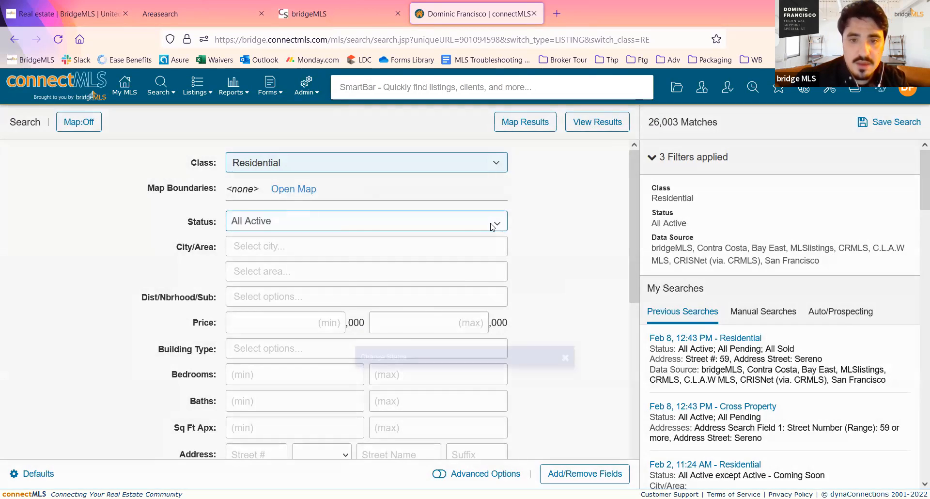
click(492, 226)
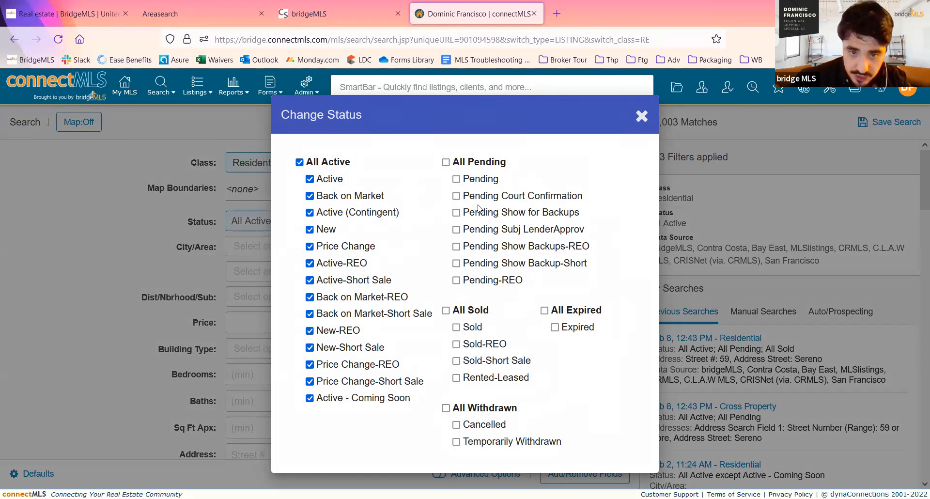
click(639, 121)
- Limit the search to the city of Berkeley
scroll(595, 202, down, 1)
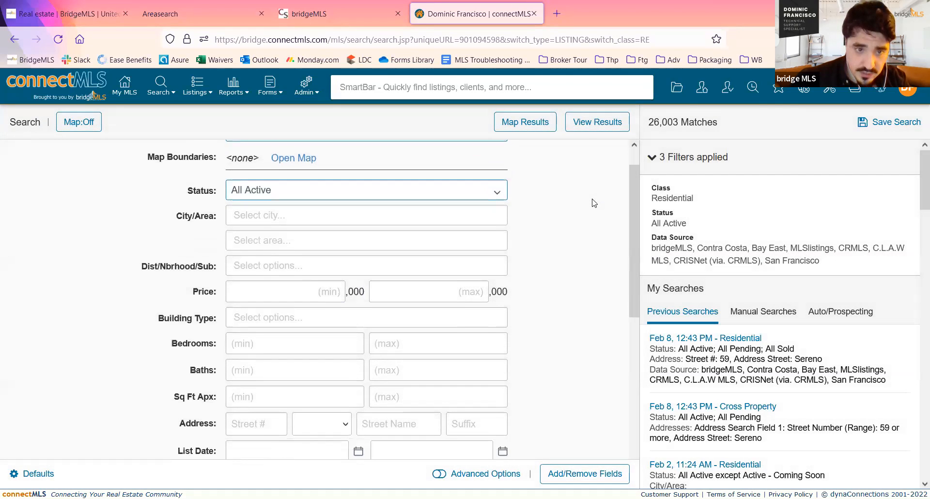
click(307, 203)
text(ber)
key(Down)
key(Down)
key(Return)
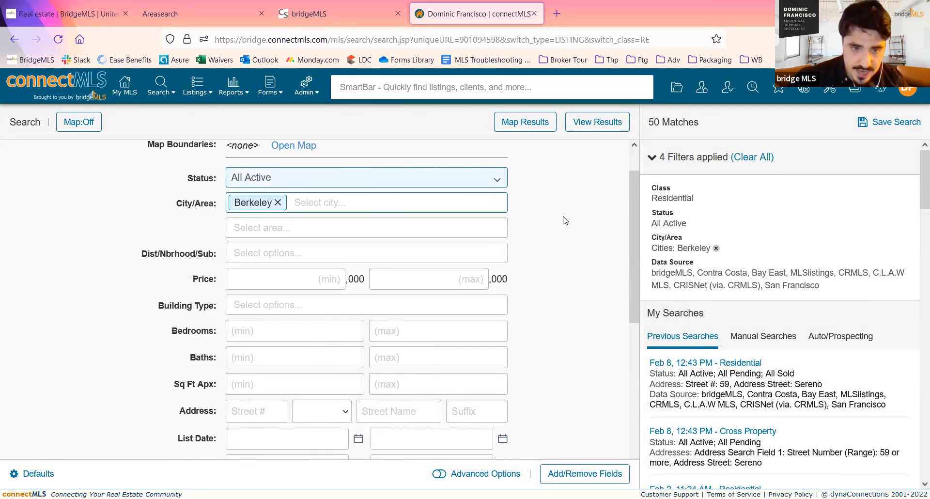
- Look over the remaining search criteria, such as price, building type, bedrooms, address and listing dates
scroll(565, 221, down, 1)
click(449, 238)
click(563, 216)
scroll(563, 217, down, 1)
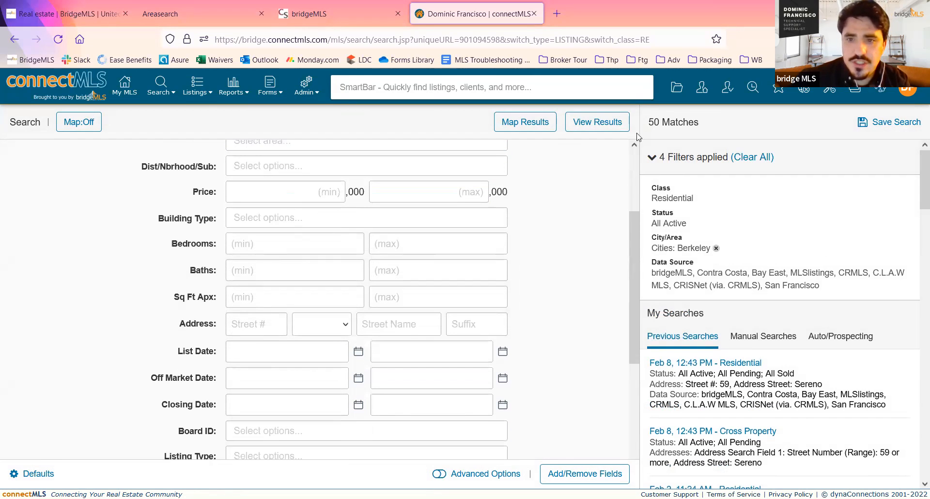
- Set the minimum number of baths to 2 in the residential search
scroll(547, 236, down, 1)
click(299, 232)
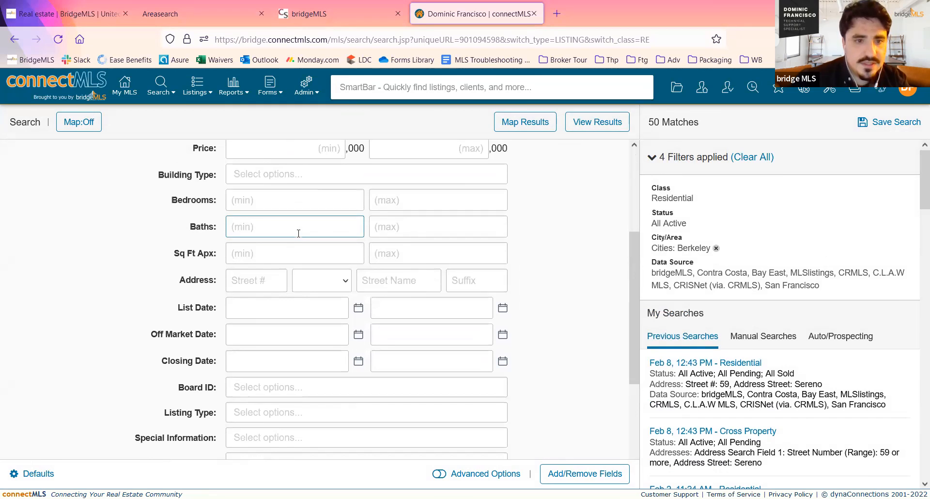
text(2)
key(Tab)
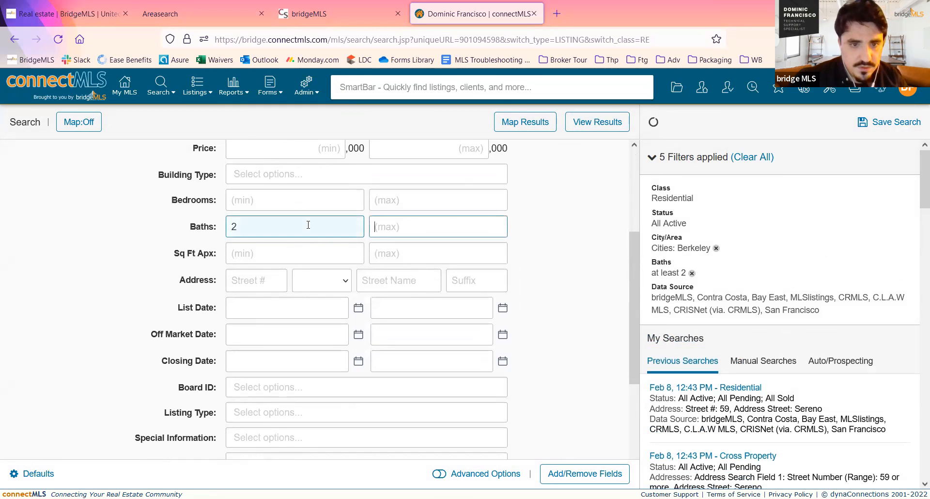
- Limit the list date to the range 02/02/2022 through 02/25/2022
scroll(601, 207, down, 2)
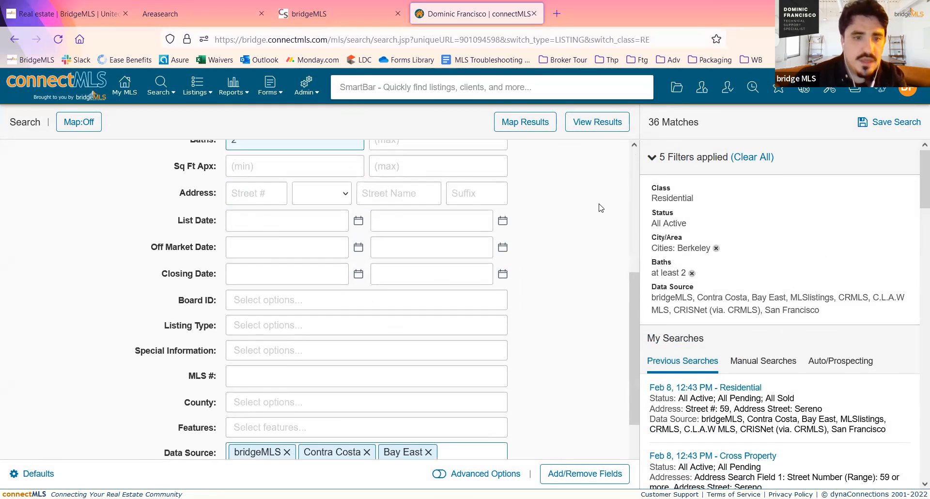
click(318, 221)
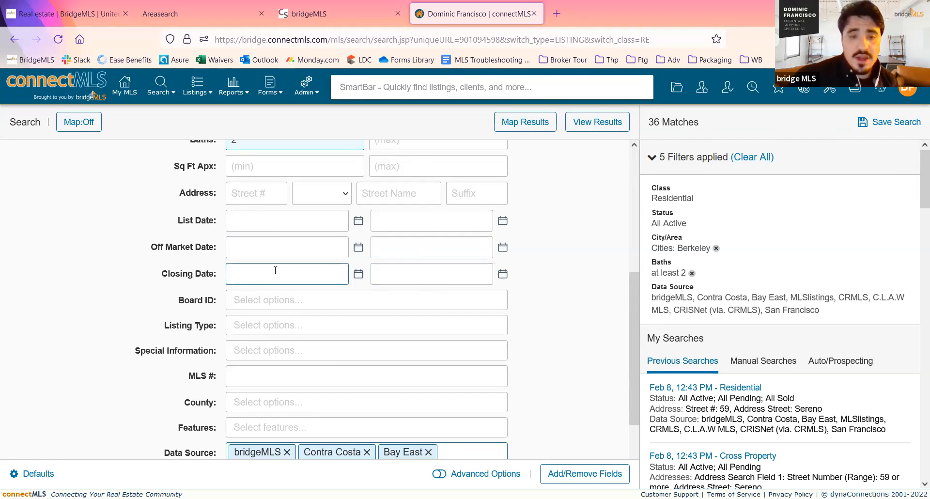
scroll(302, 272, up, 5)
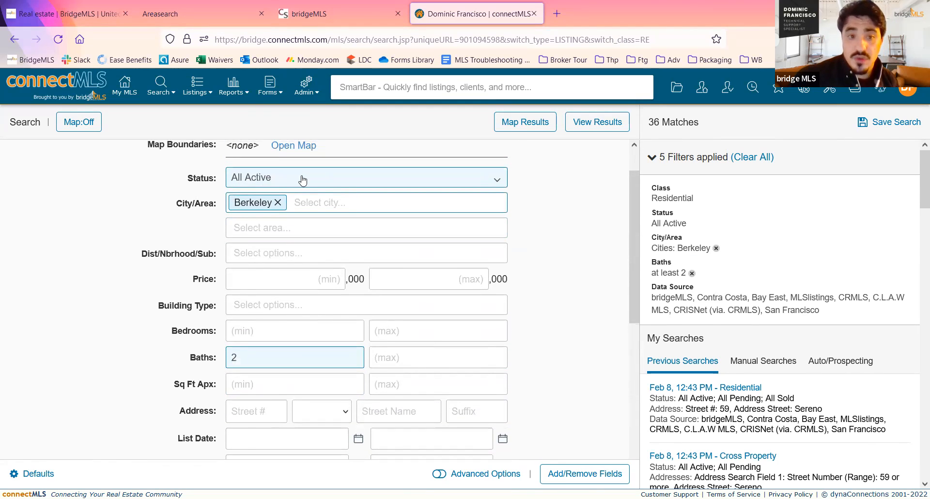
scroll(302, 180, down, 5)
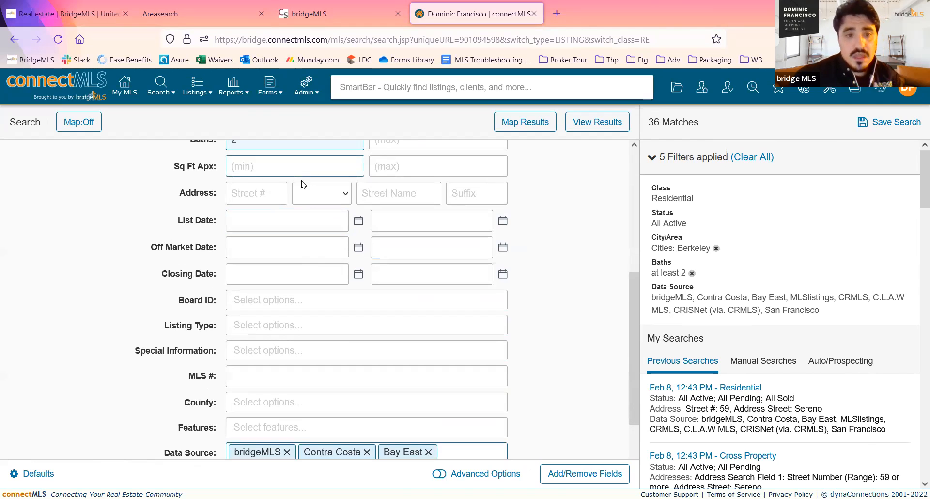
click(328, 280)
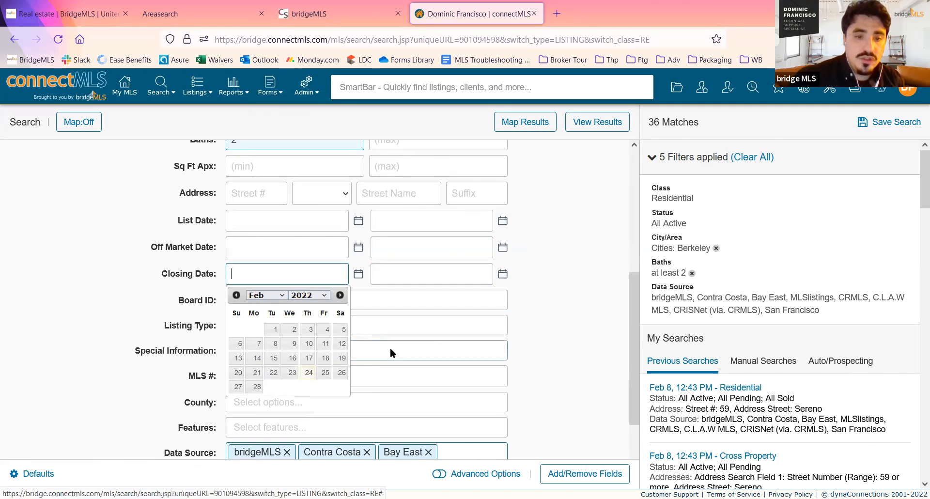
click(294, 221)
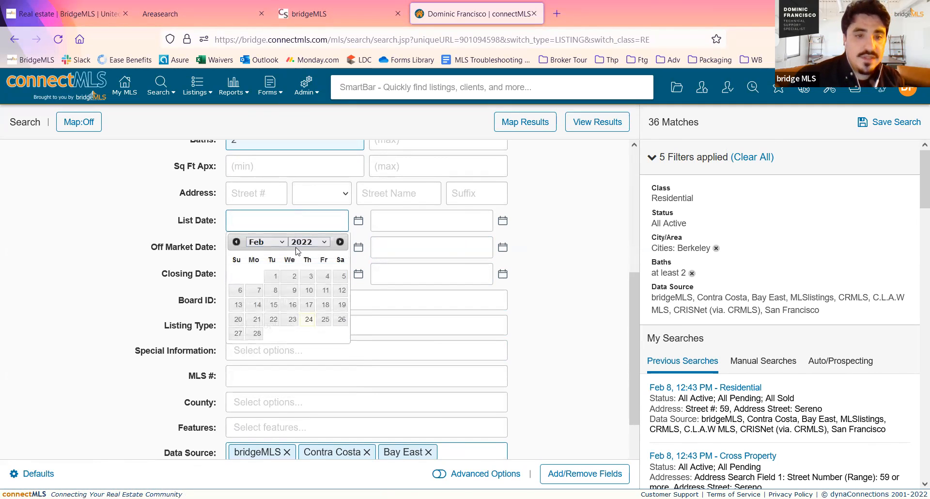
click(290, 275)
click(447, 221)
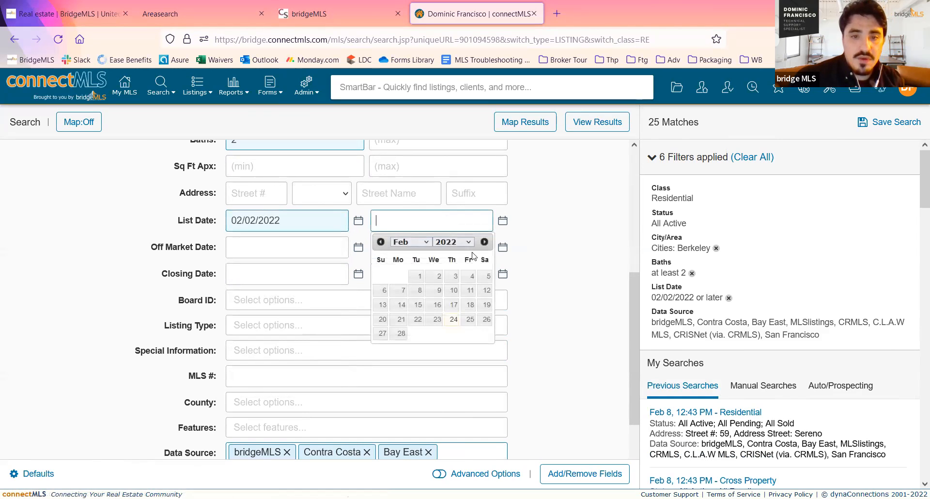
click(470, 322)
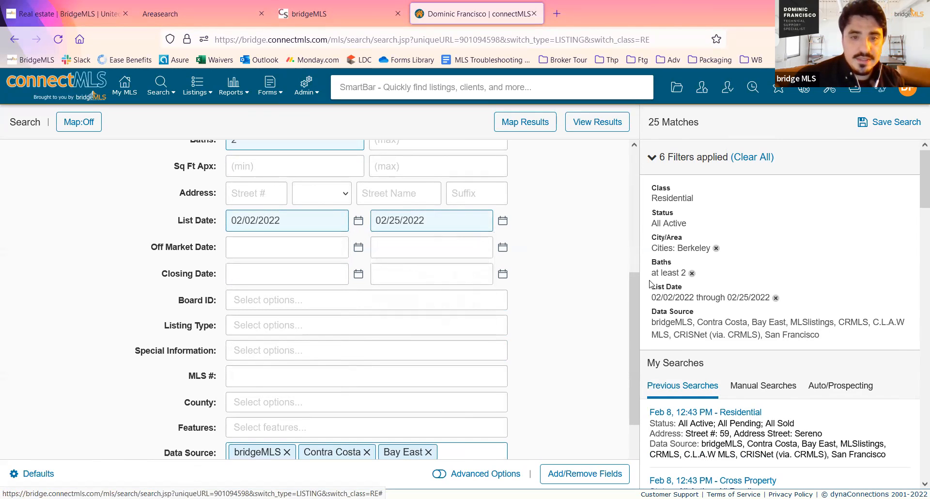
click(480, 230)
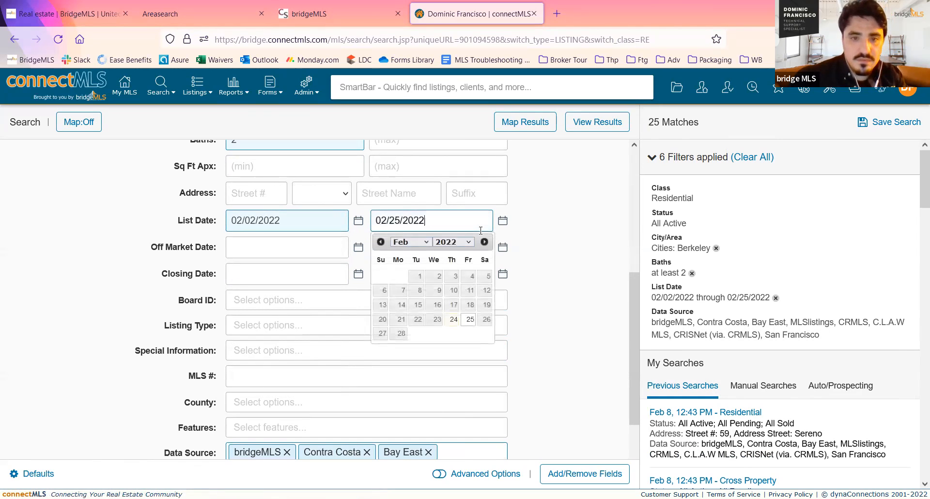
click(576, 221)
- Add BAREIS, Metrolist and CDAR to the search's data sources
scroll(577, 221, down, 2)
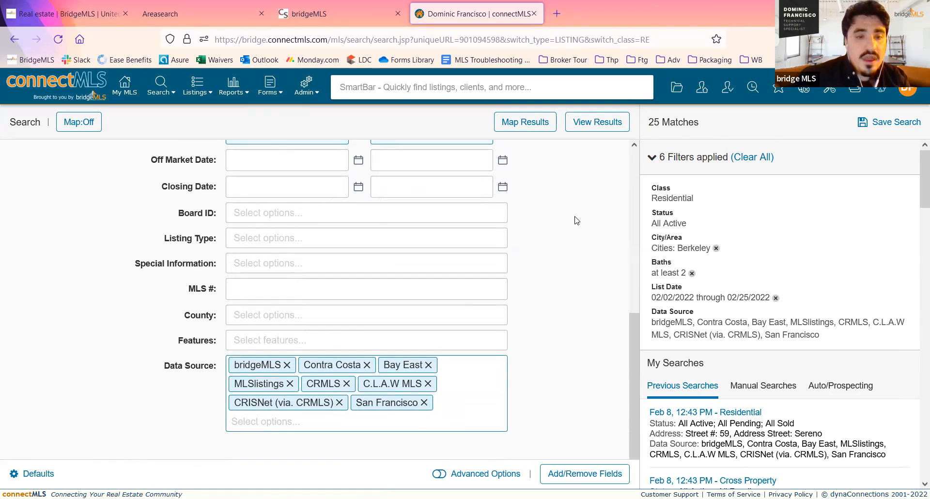
scroll(576, 220, down, 1)
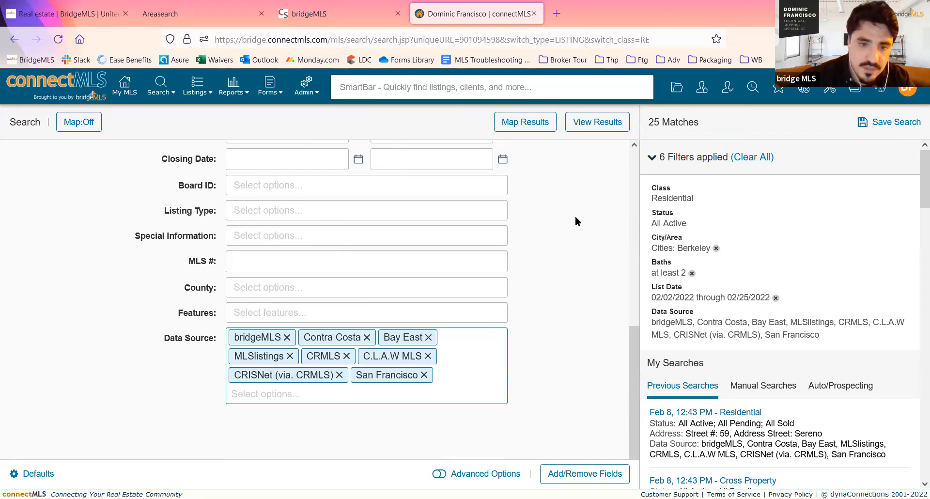
click(286, 394)
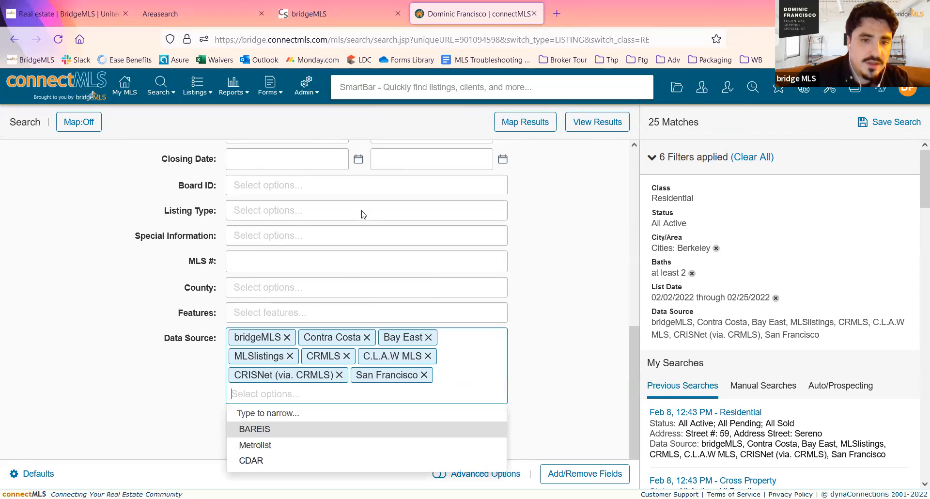
click(307, 430)
click(309, 430)
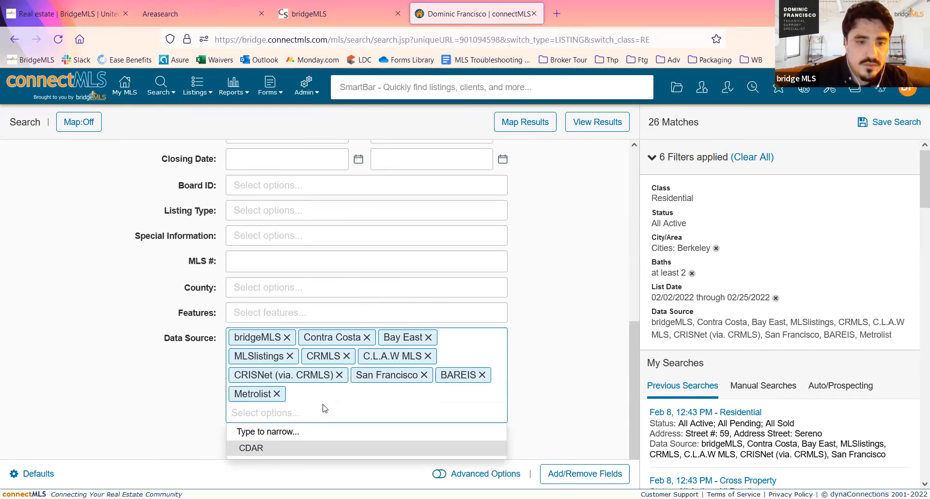
click(297, 448)
click(545, 402)
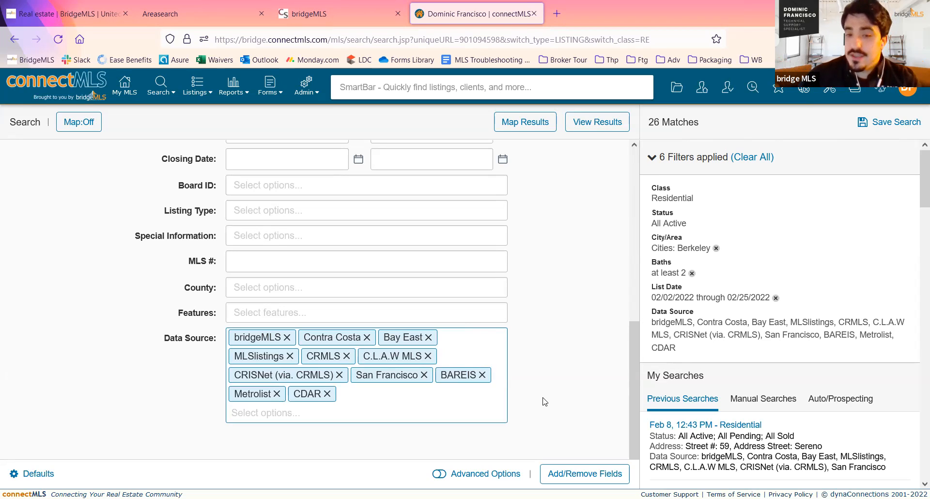
- Remove Bay East, Contra Costa, MLSlistings and CRMLS from the data sources
click(430, 339)
click(367, 337)
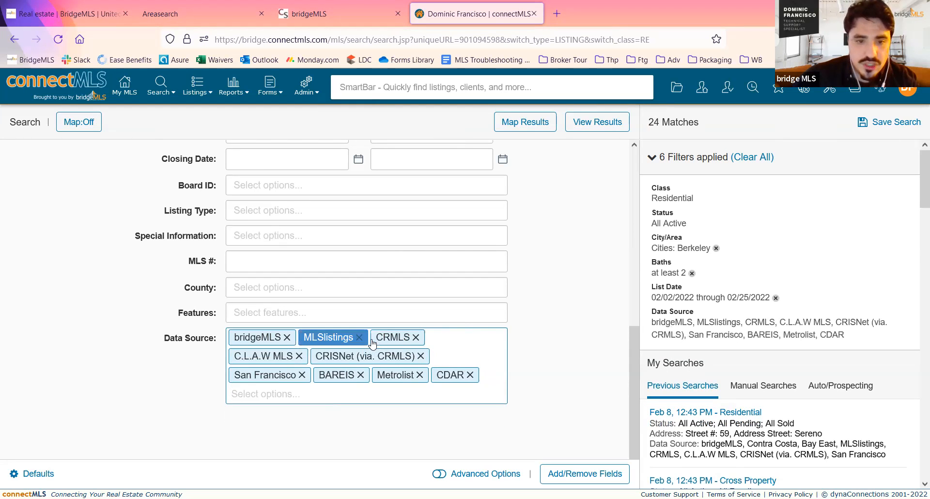
click(358, 338)
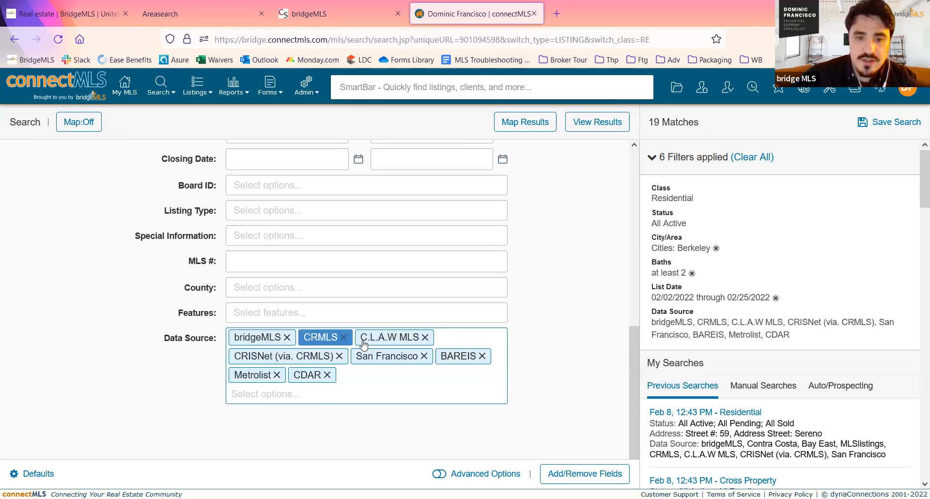
click(348, 338)
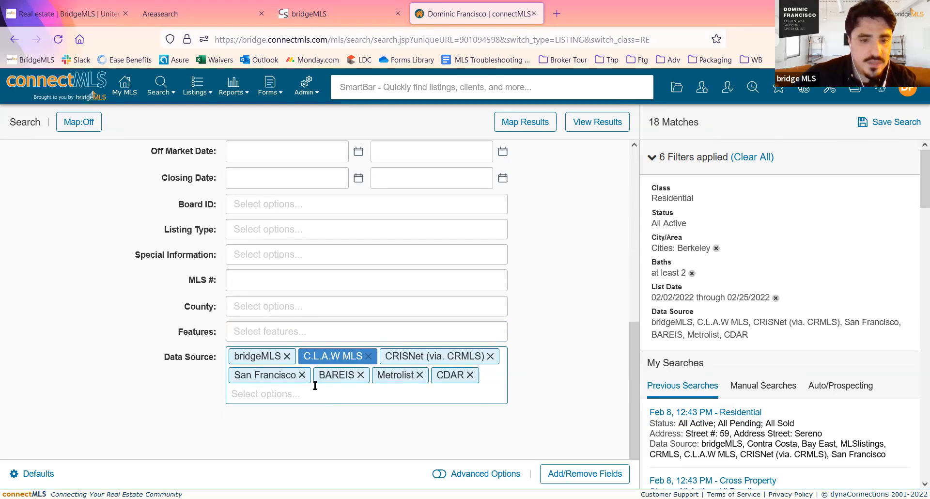
- Restore Contra Costa, MLSlistings, Bay East and CRMLS to the data sources
click(353, 396)
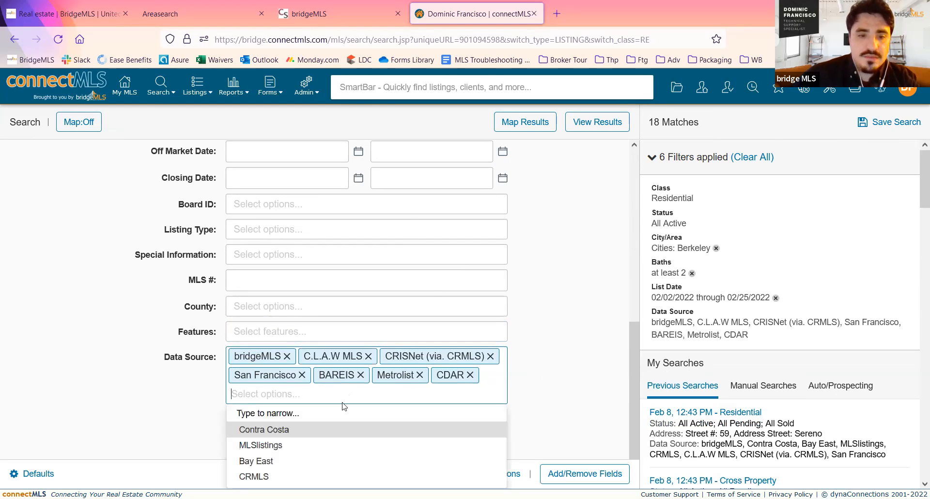
click(337, 428)
click(296, 447)
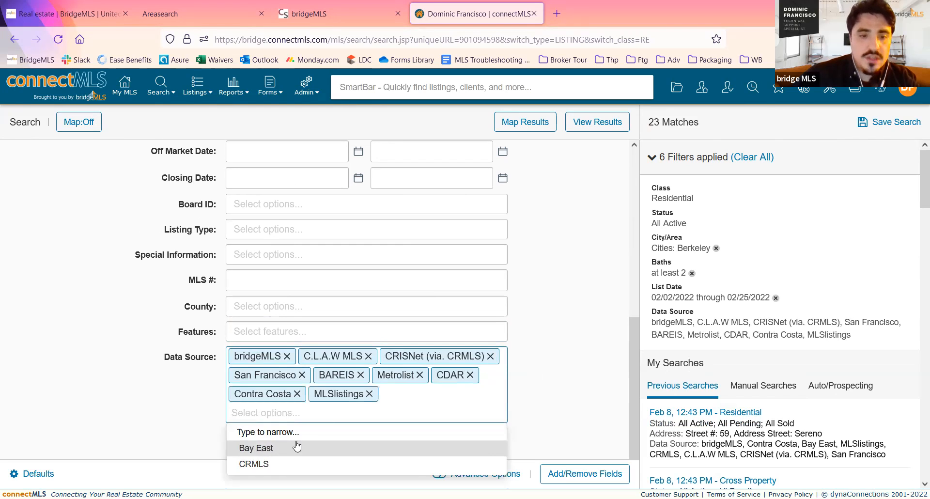
click(311, 450)
click(310, 447)
click(571, 399)
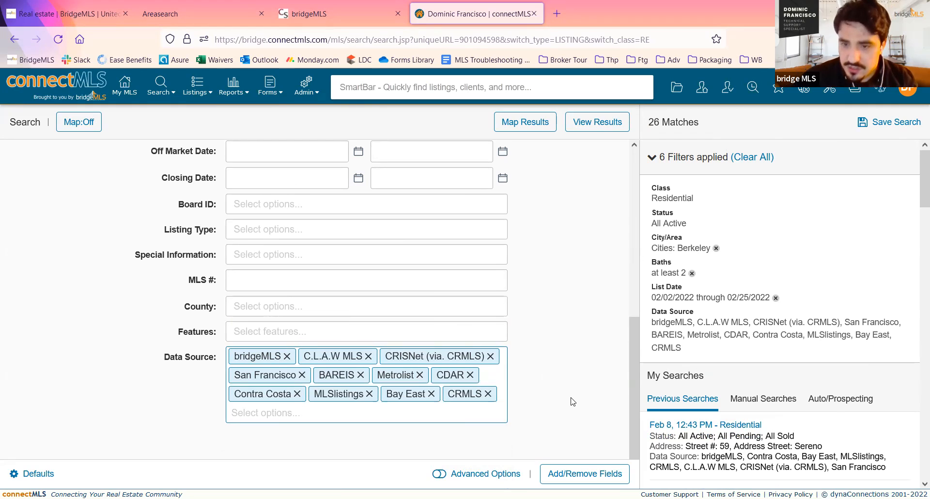
- Look over the search criteria and open the field customization to browse the additional fields available for the search form
scroll(573, 395, up, 10)
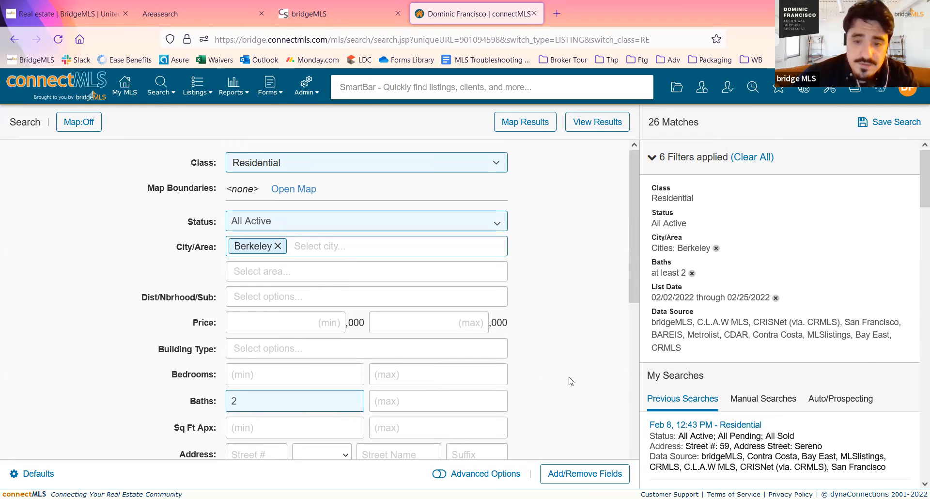
scroll(571, 383, down, 5)
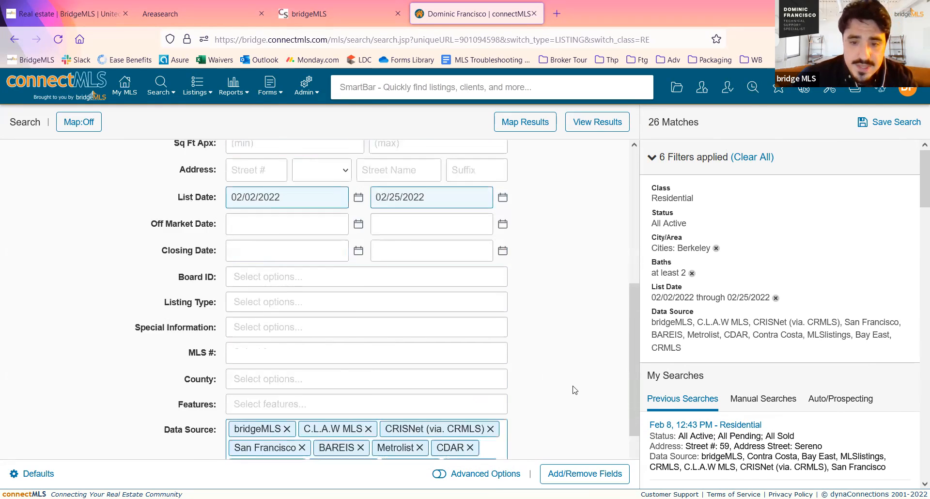
scroll(574, 390, up, 3)
click(583, 476)
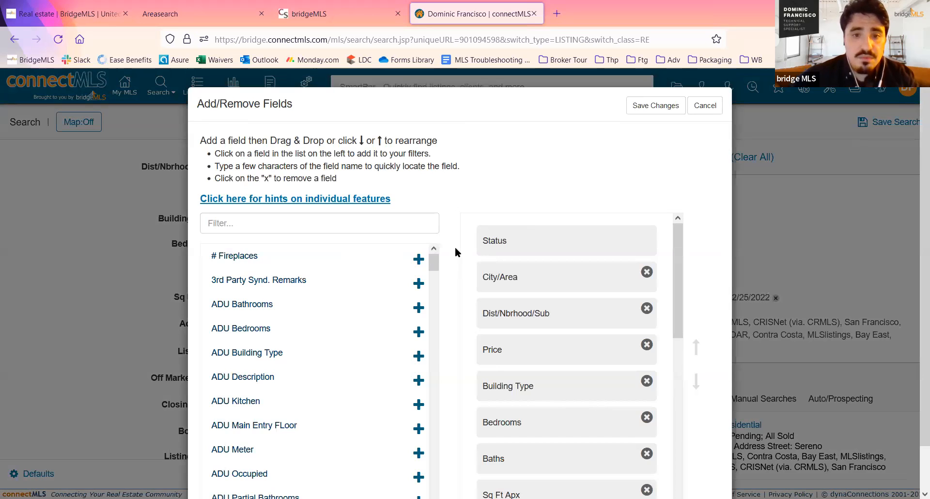
scroll(455, 246, down, 1)
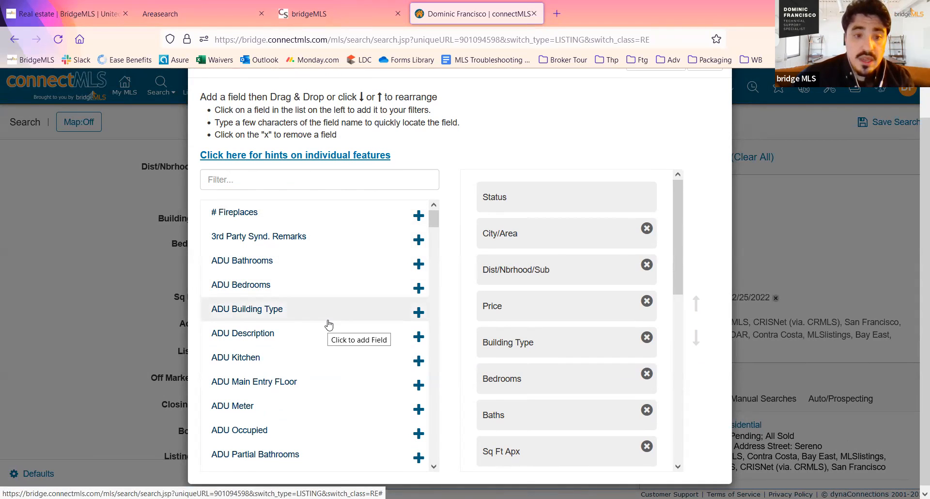
scroll(329, 325, down, 5)
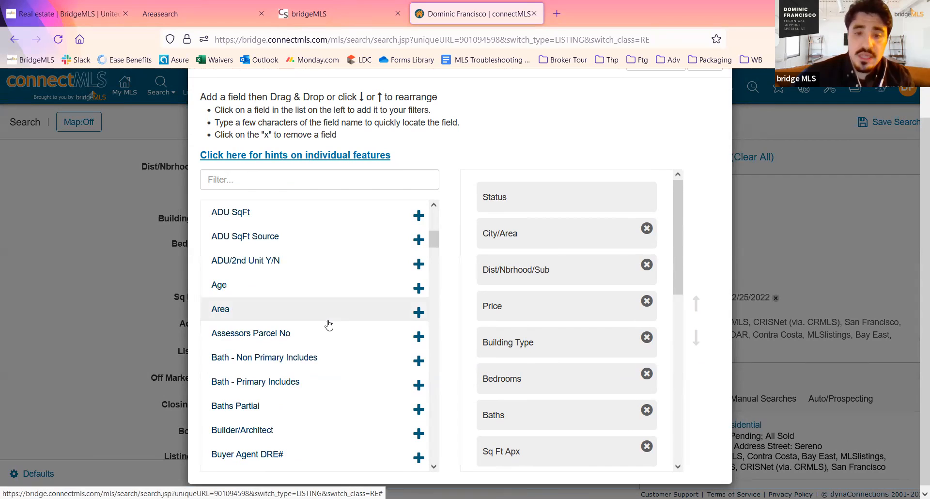
scroll(328, 324, down, 5)
scroll(329, 324, down, 5)
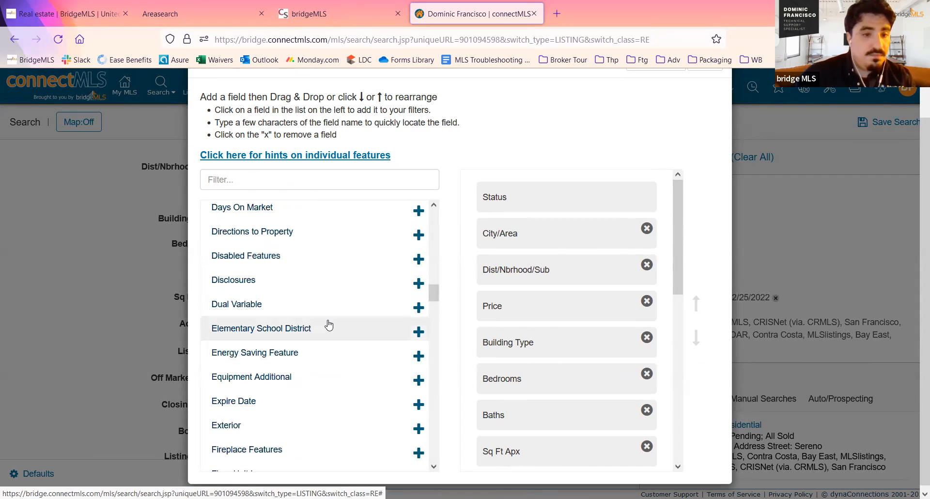
scroll(329, 325, down, 20)
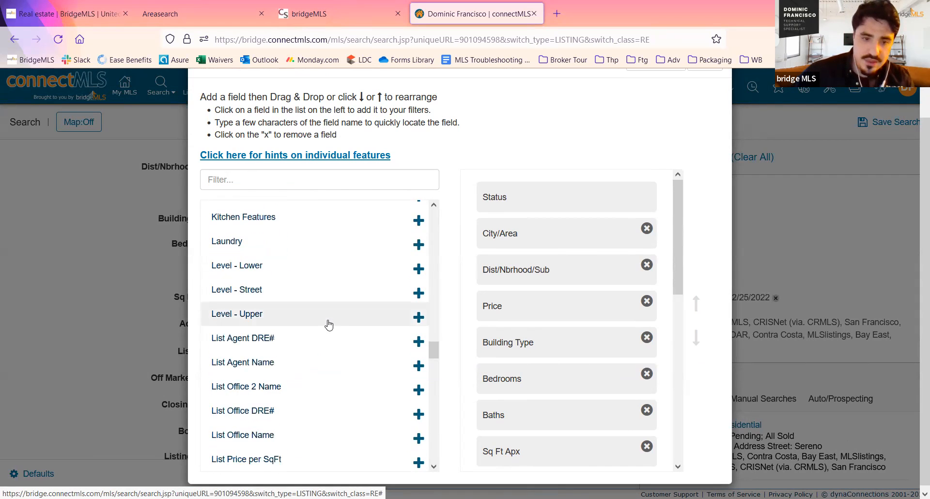
scroll(329, 324, down, 6)
scroll(329, 324, up, 6)
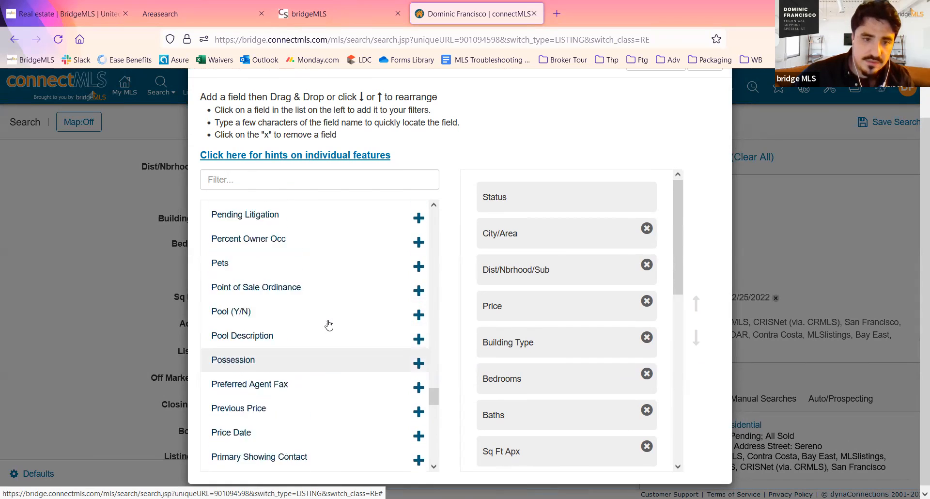
scroll(329, 325, up, 6)
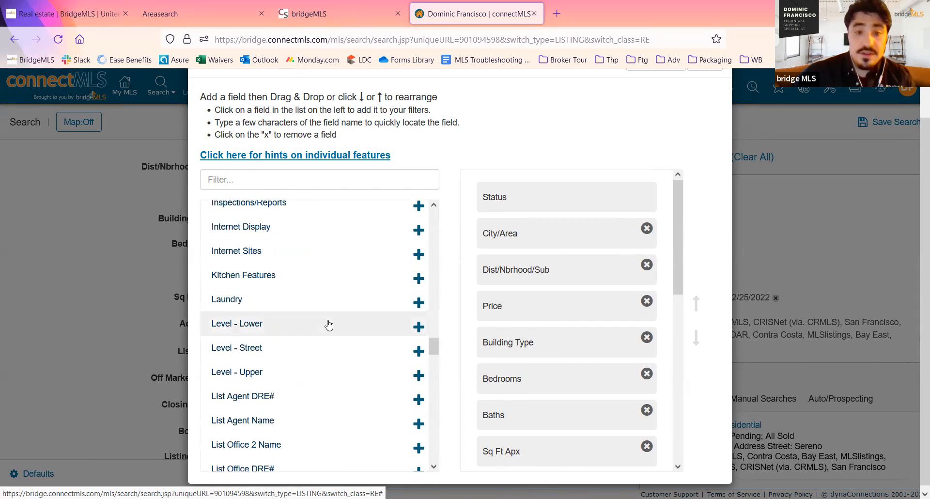
scroll(329, 324, down, 2)
- Filter the available fields by "list" and add List Agent Name to the search form's fields
click(309, 179)
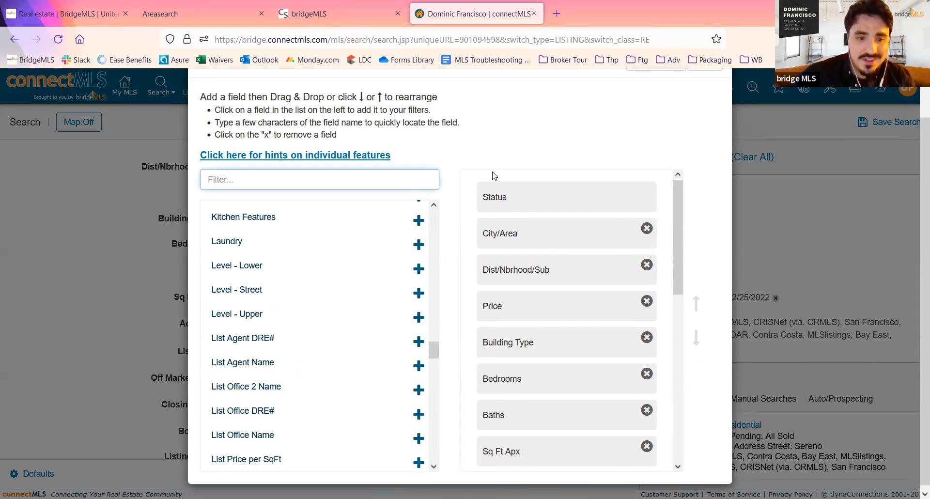
text(list)
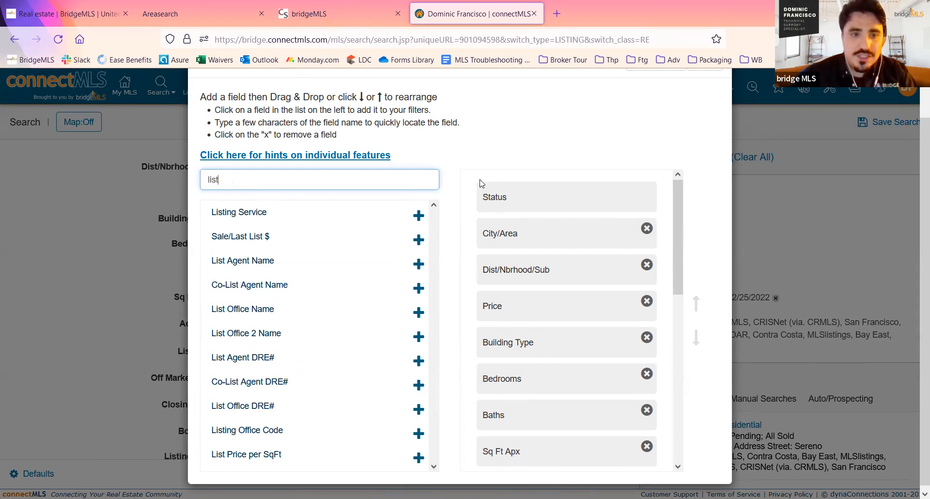
click(419, 265)
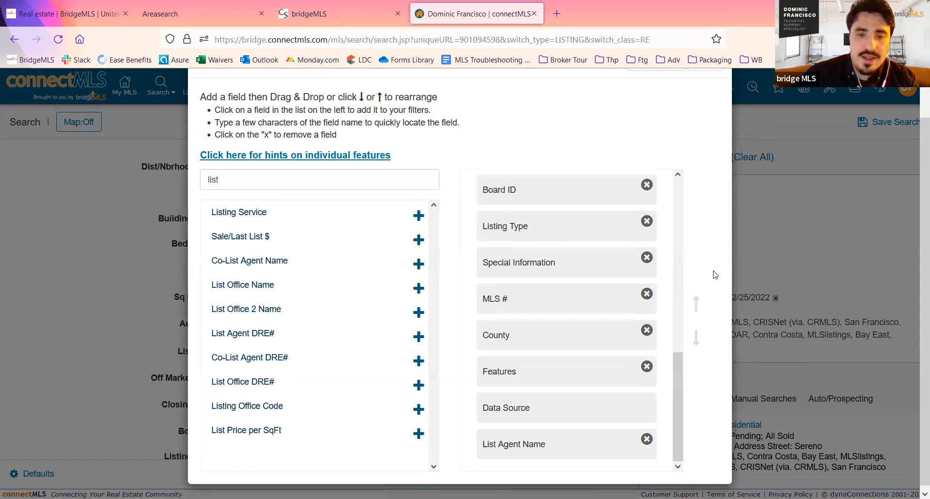
scroll(628, 301, down, 2)
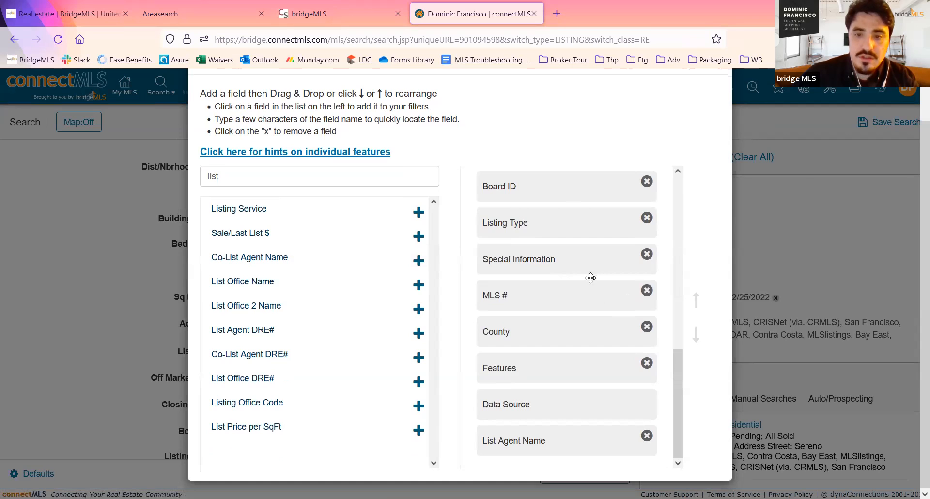
- Move List Agent Name directly below Closing Date in the search form's field order and save the changes
scroll(601, 261, up, 10)
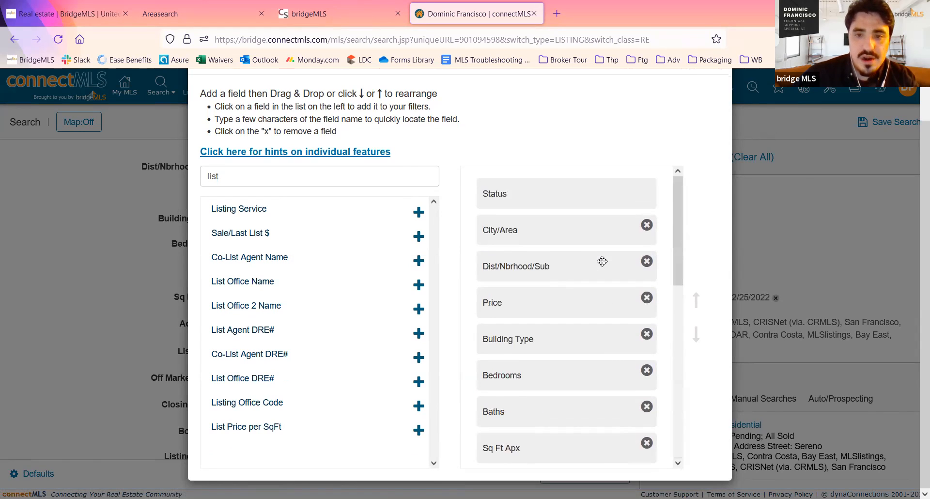
scroll(602, 262, down, 10)
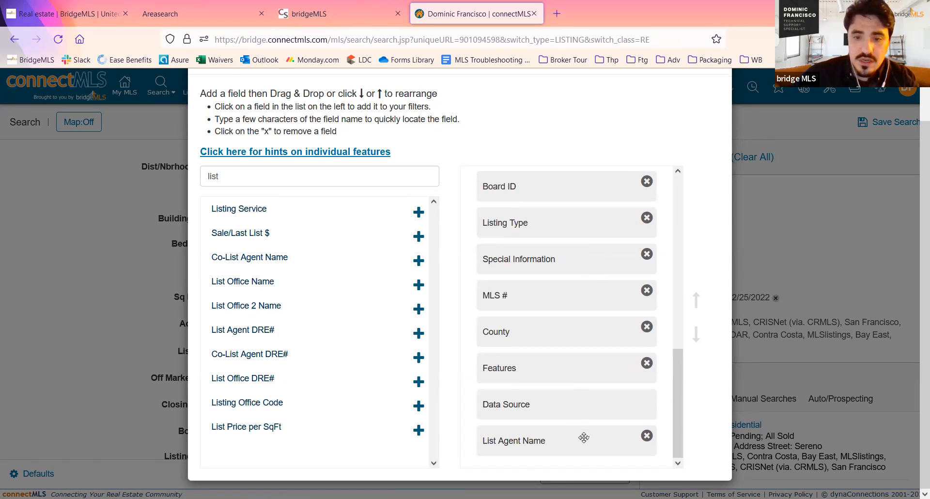
drag(584, 438, 584, 261)
scroll(585, 262, up, 3)
drag(575, 347, 579, 306)
scroll(681, 251, up, 2)
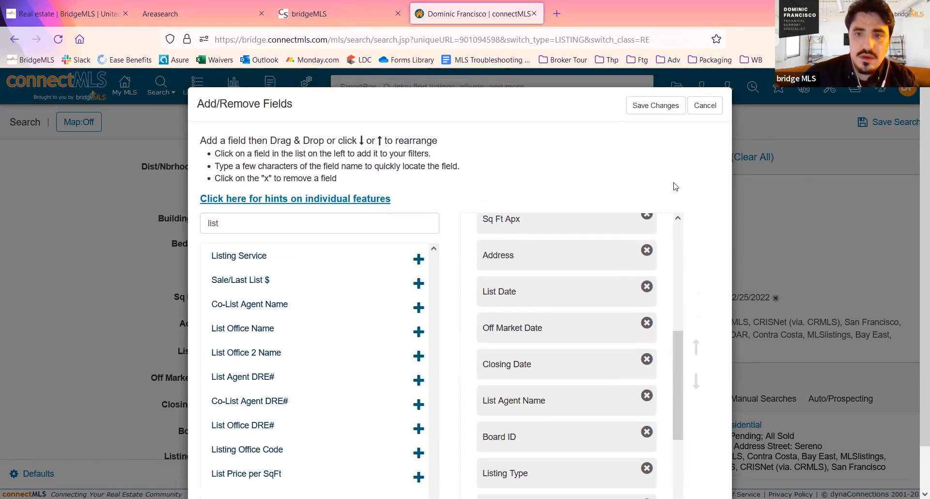
click(655, 106)
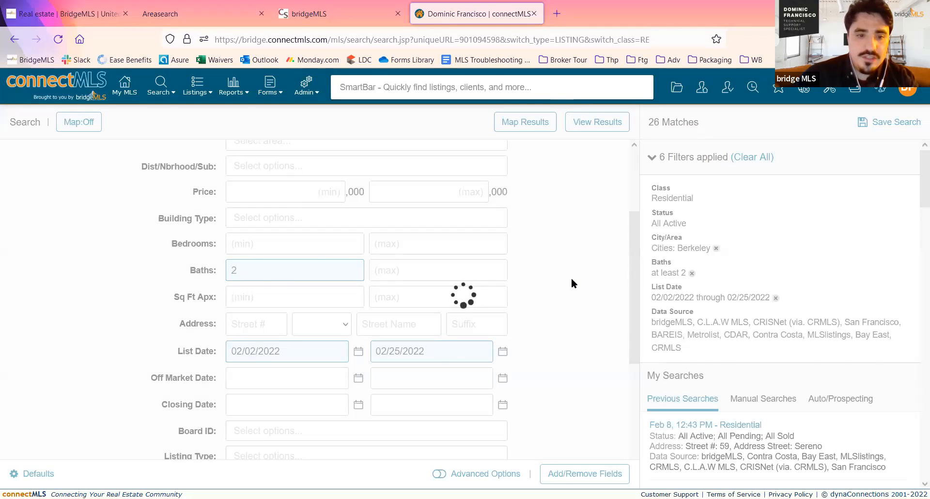
- Check the placement of List Agent Name on the search form, including its first and last name boxes, without entering a name
scroll(571, 283, up, 2)
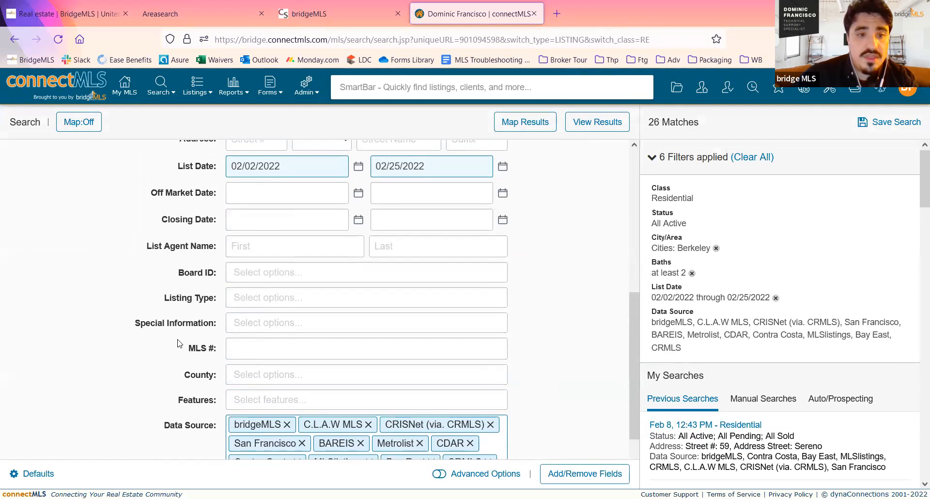
scroll(129, 344, up, 2)
click(301, 286)
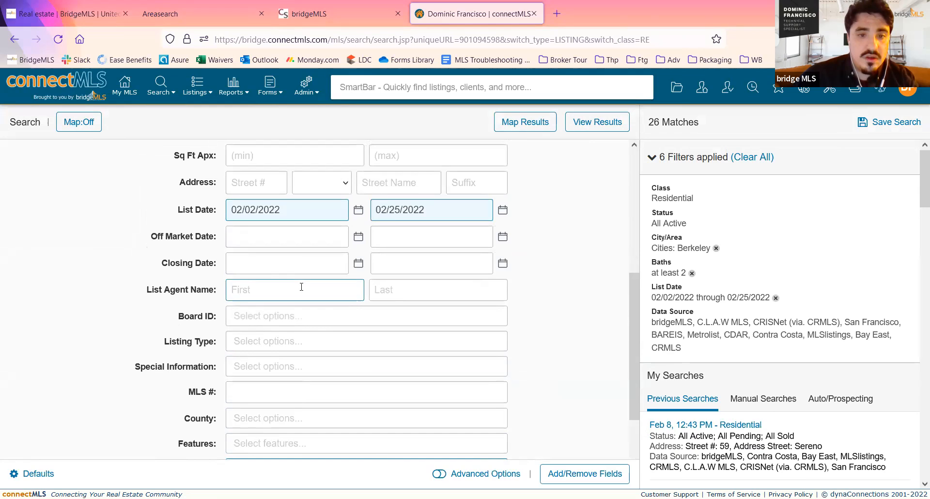
click(436, 285)
click(336, 285)
click(429, 291)
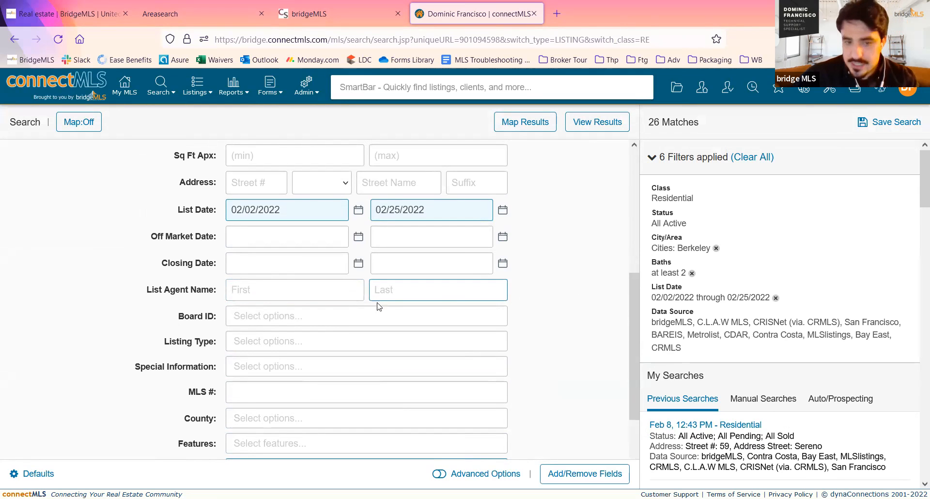
click(585, 280)
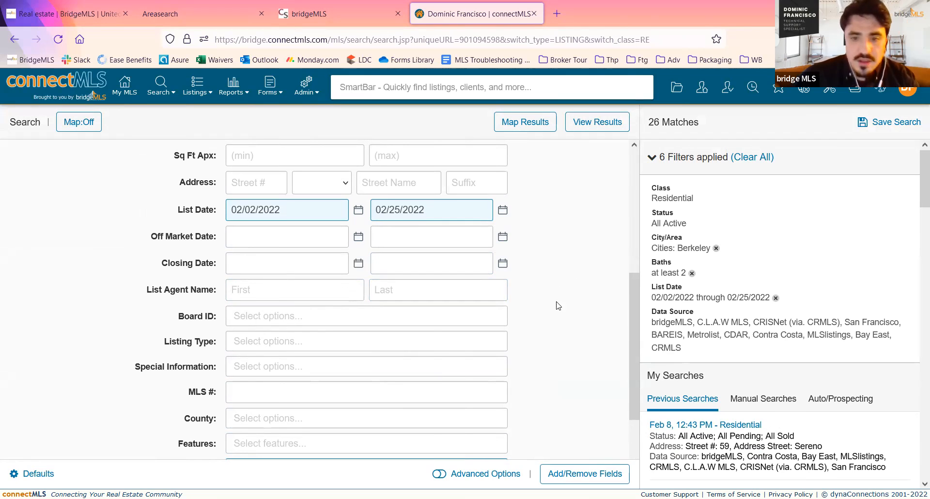
- Try removing List Date from the search form's fields and discard the change
click(586, 473)
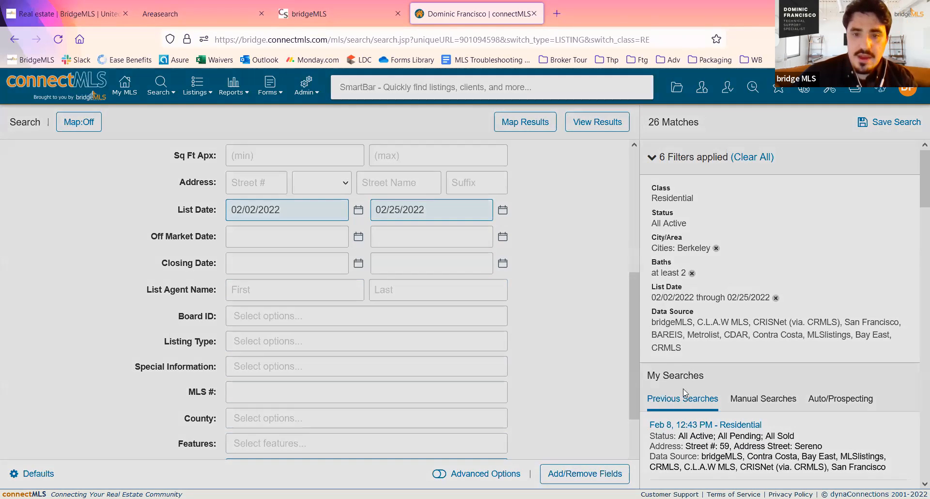
scroll(607, 345, down, 5)
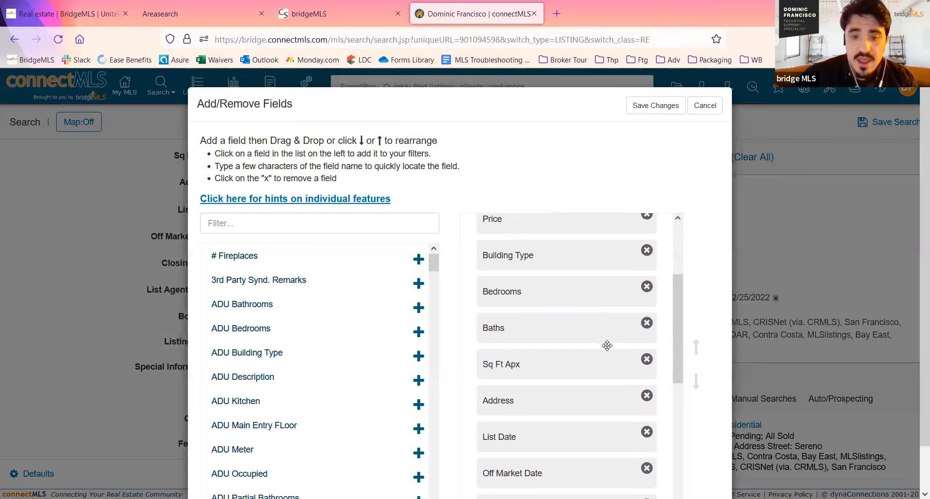
click(647, 389)
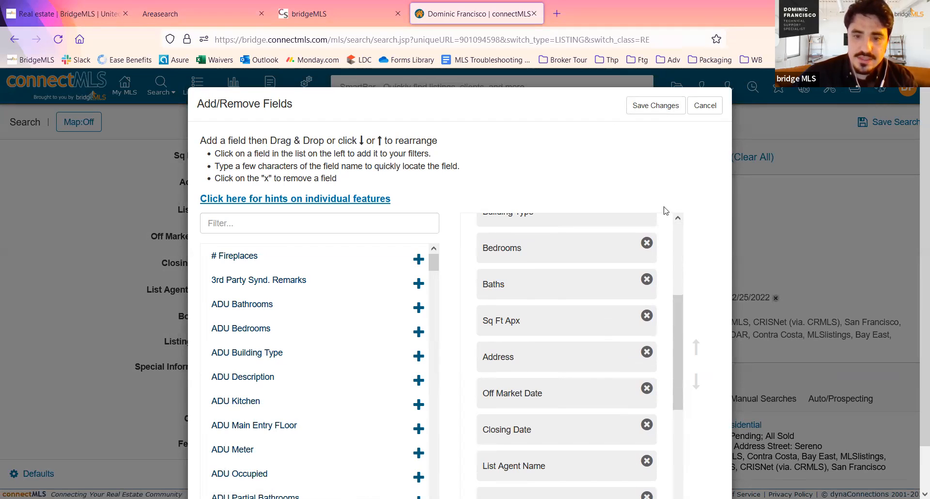
click(716, 105)
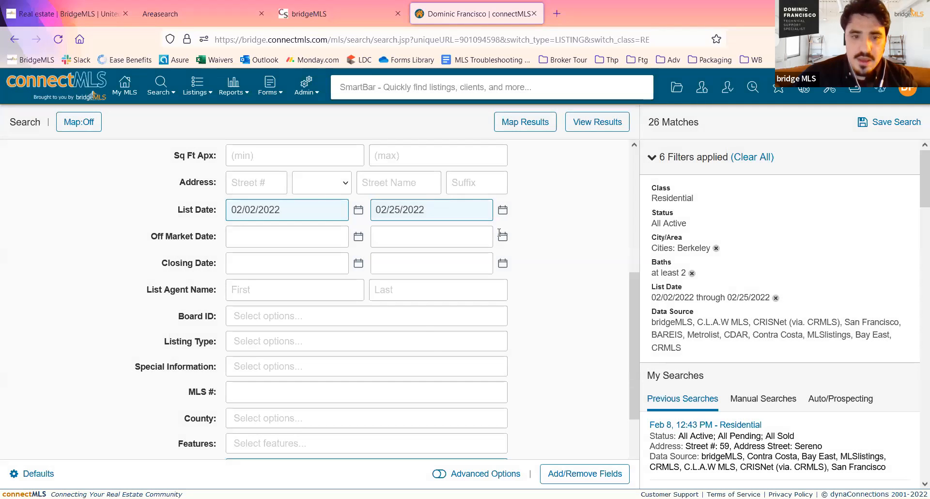
- Show the residential Berkeley search results on the map and return to the split view of map and listing table
scroll(557, 378, up, 5)
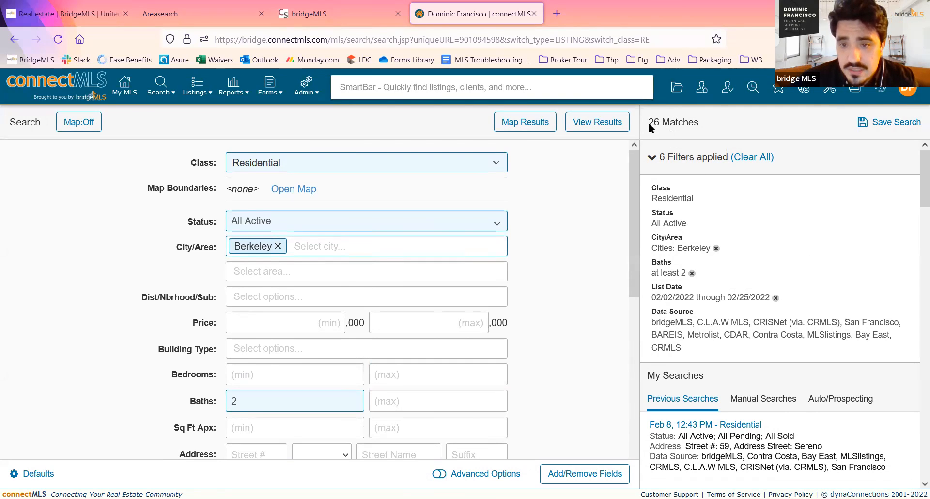
scroll(560, 244, down, 1)
scroll(560, 244, up, 1)
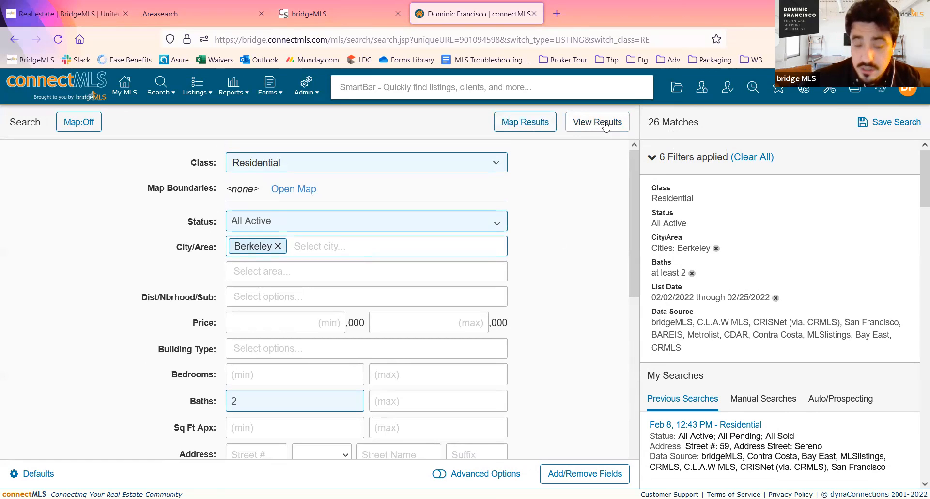
click(535, 124)
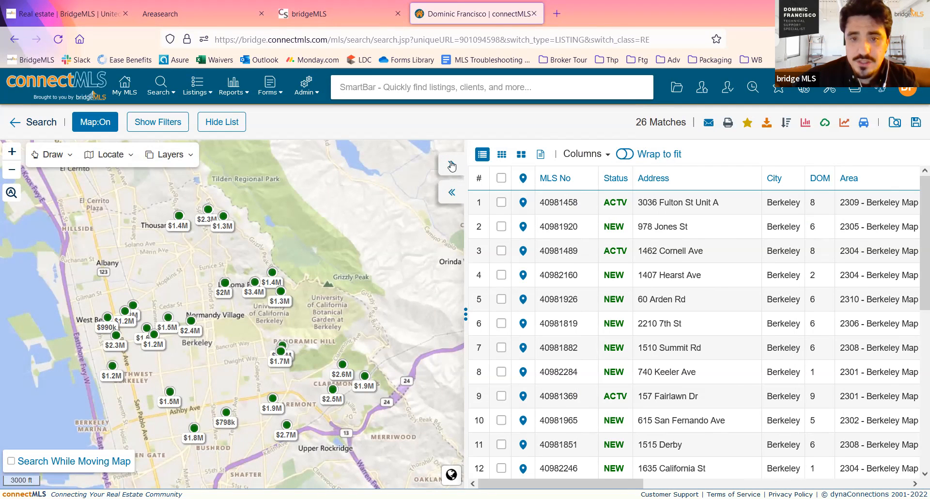
click(451, 192)
click(871, 167)
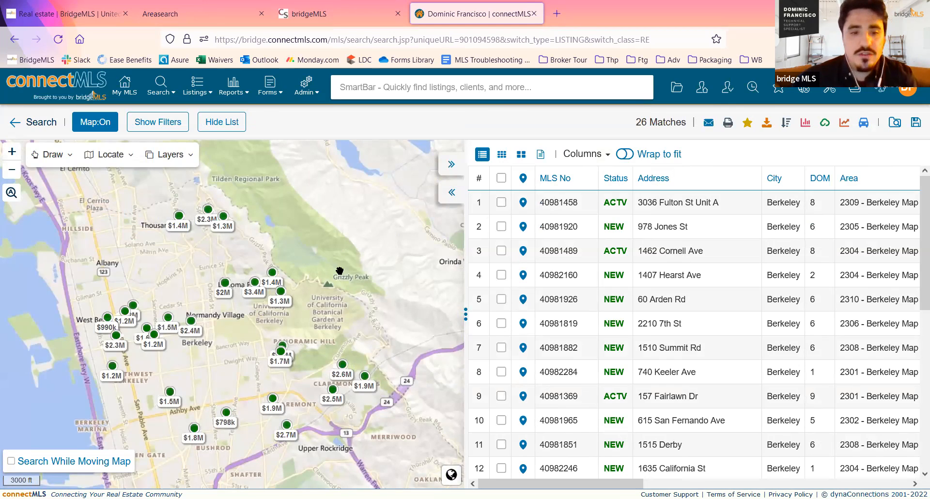
- Examine the price markers across Berkeley's neighbourhoods on the map and the matching listings in the results table
scroll(340, 271, down, 3)
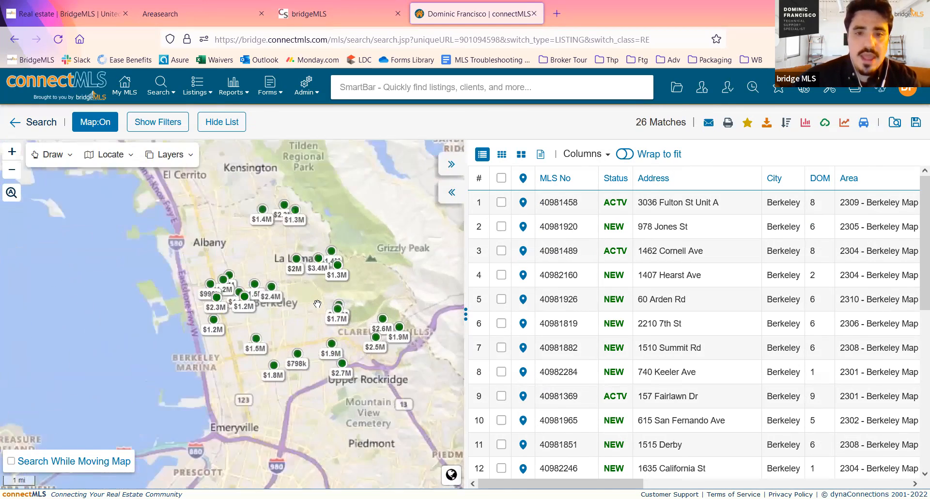
scroll(317, 304, up, 2)
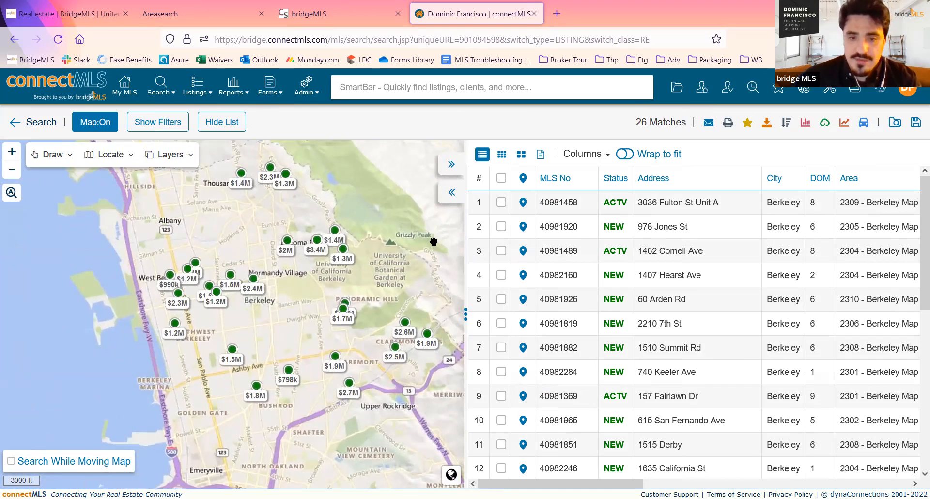
scroll(662, 274, down, 1)
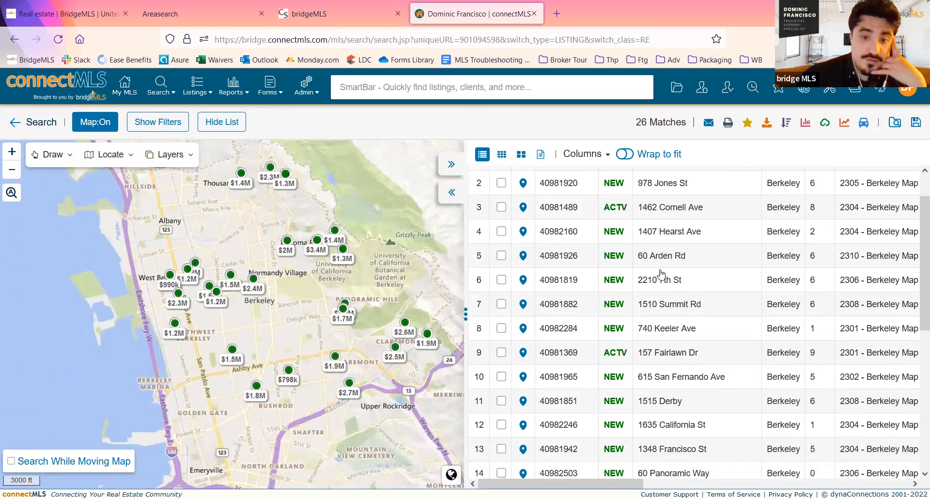
drag(283, 275, 264, 299)
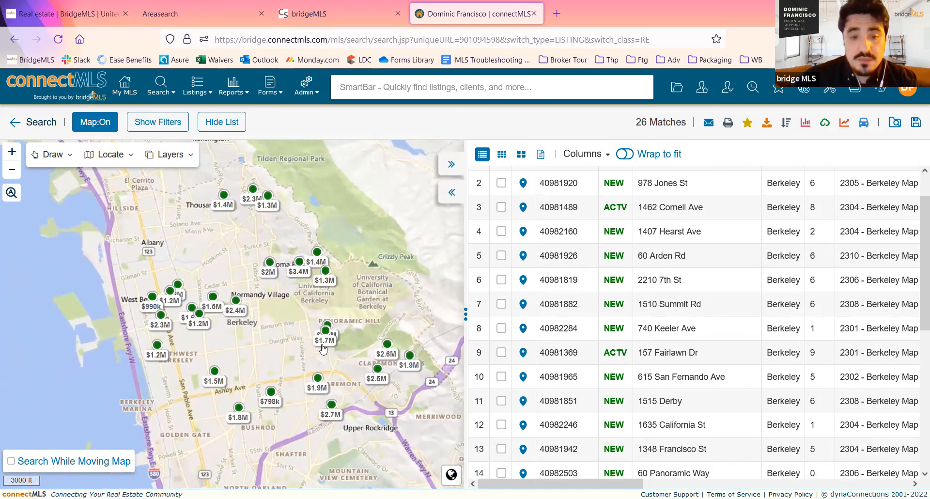
drag(295, 326, 348, 358)
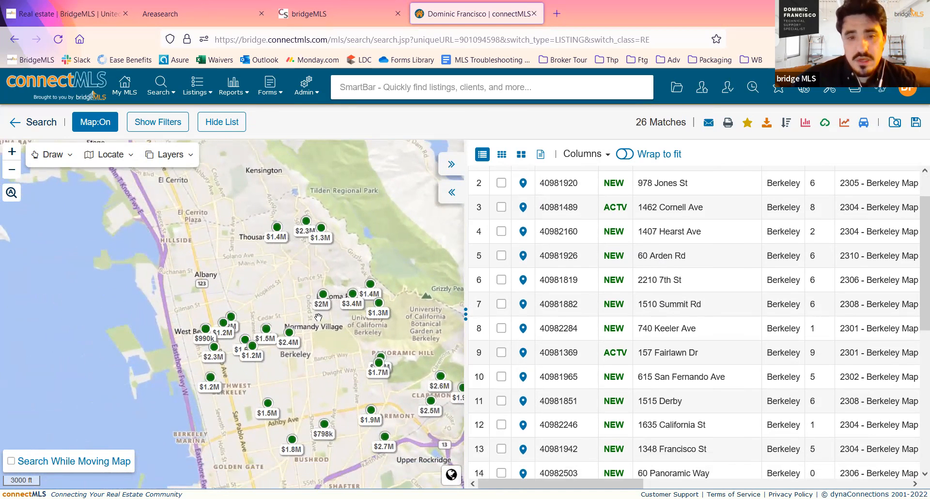
scroll(294, 217, up, 2)
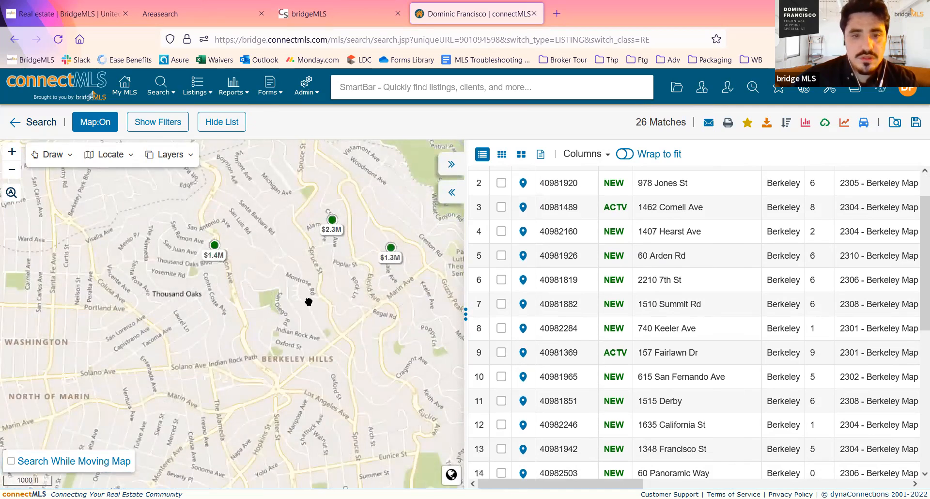
scroll(309, 302, down, 1)
drag(371, 363, 277, 215)
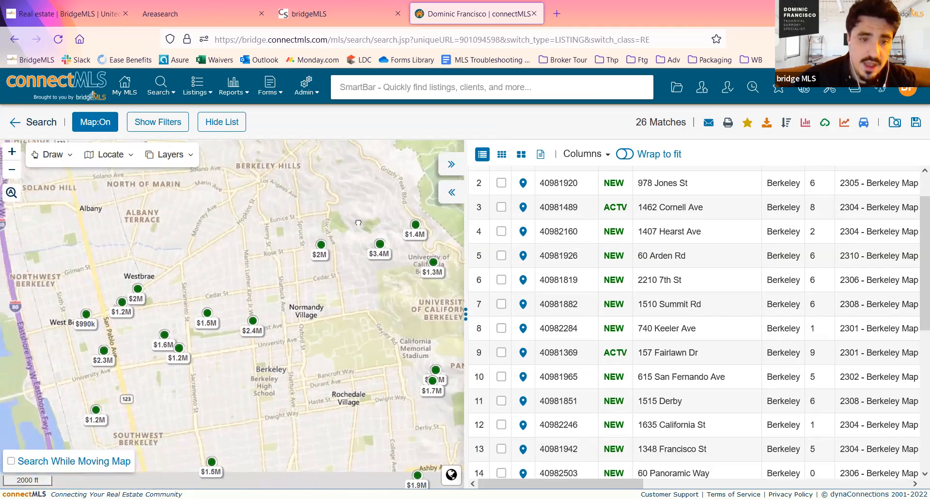
drag(244, 259, 239, 299)
scroll(325, 219, down, 1)
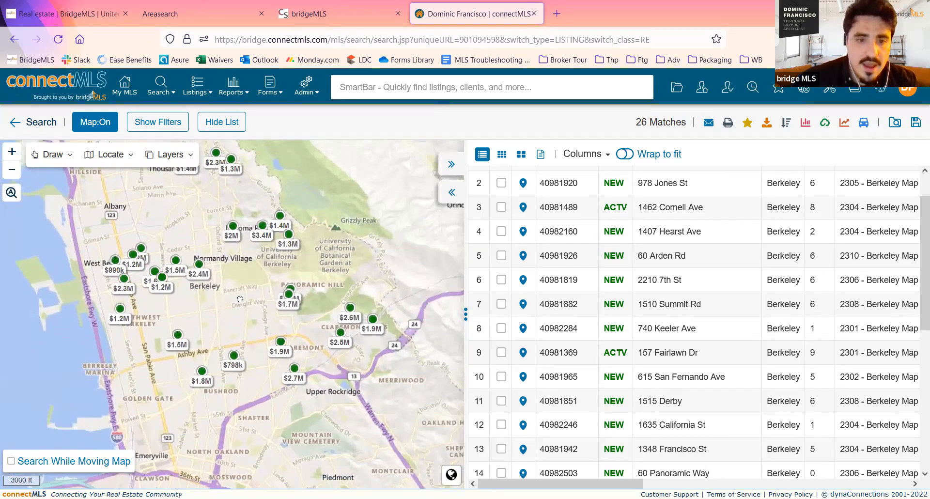
- View the location of the listings at Bay Area, state and world scale on the map
scroll(240, 299, down, 4)
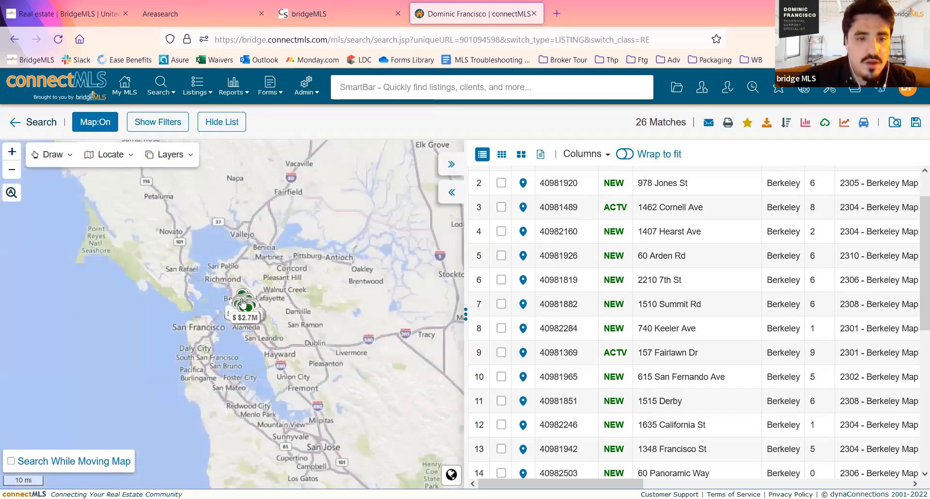
scroll(242, 303, down, 2)
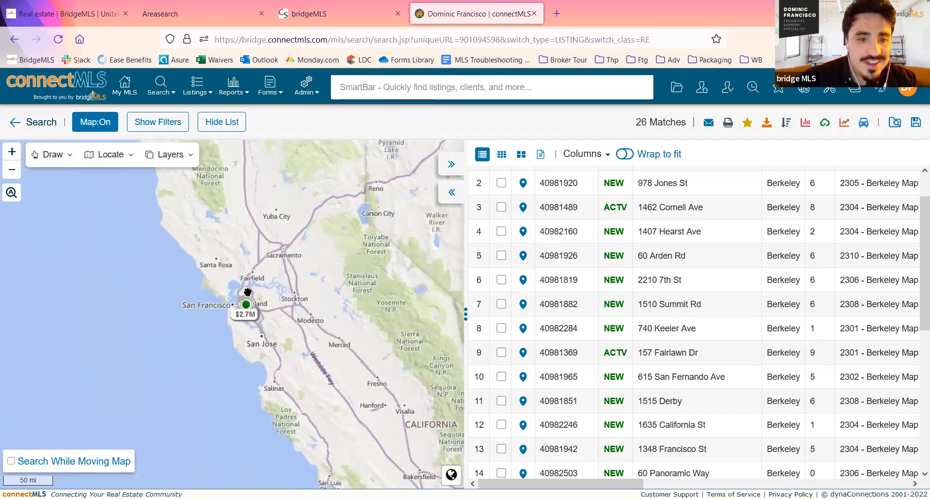
scroll(241, 311, down, 2)
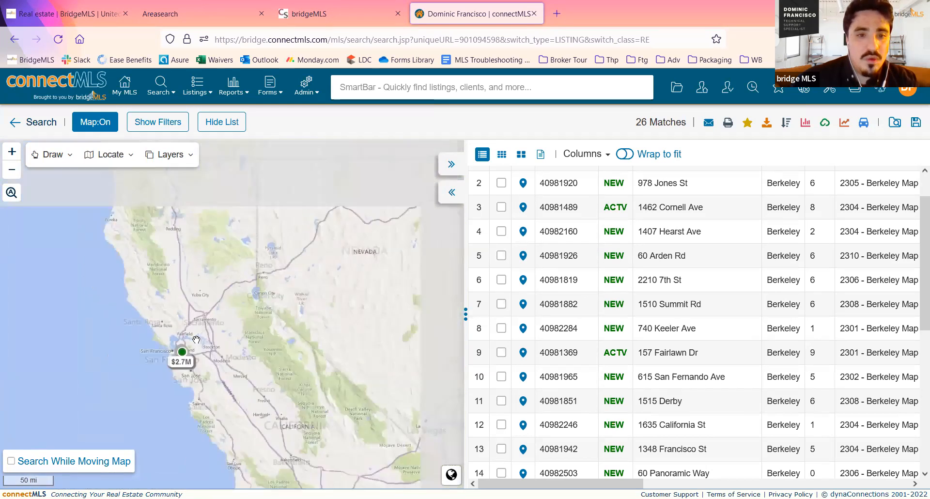
scroll(199, 334, up, 3)
drag(200, 334, 350, 285)
scroll(350, 284, down, 3)
scroll(350, 284, down, 3)
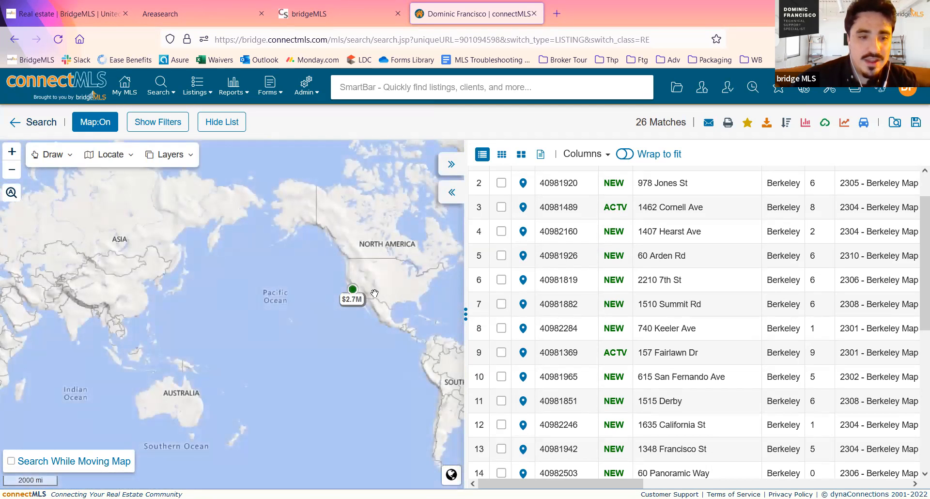
- Return the map to a city-level view of Berkeley with the individual listing markers
scroll(375, 293, up, 4)
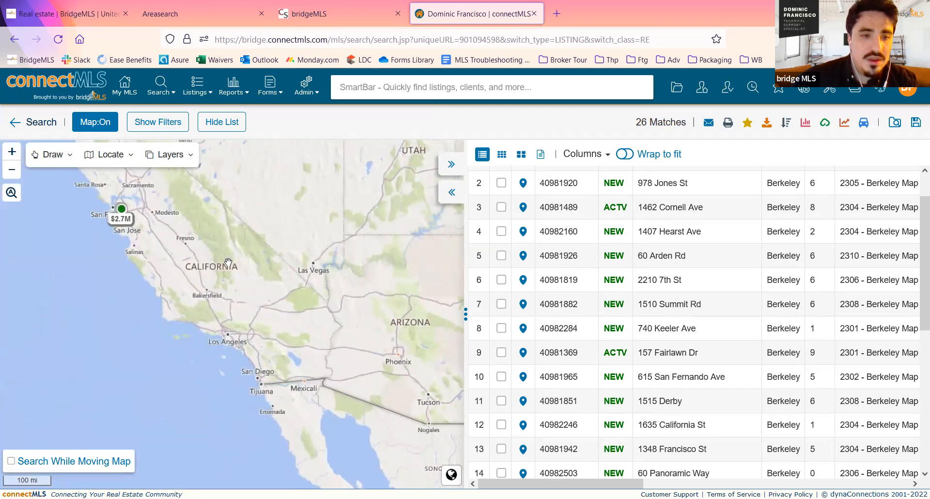
drag(143, 235, 254, 323)
scroll(201, 284, up, 2)
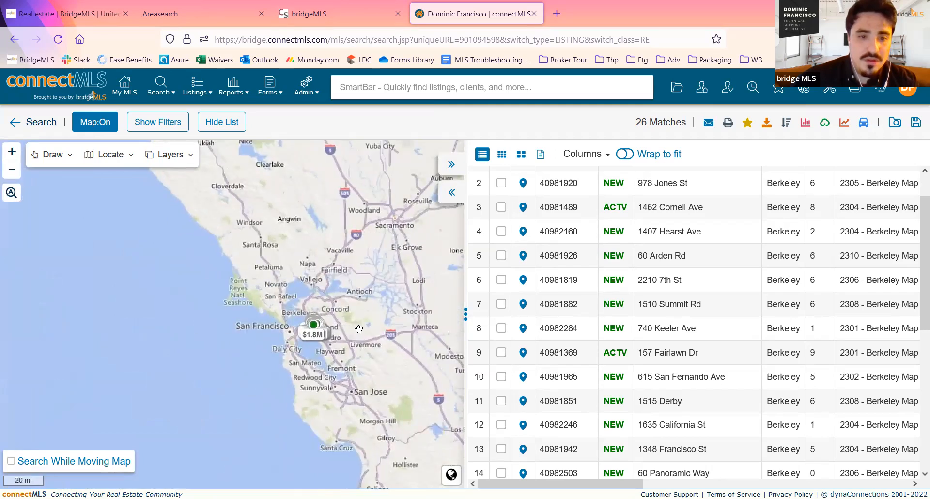
scroll(359, 329, up, 2)
drag(178, 289, 281, 266)
scroll(293, 286, up, 2)
scroll(280, 266, up, 1)
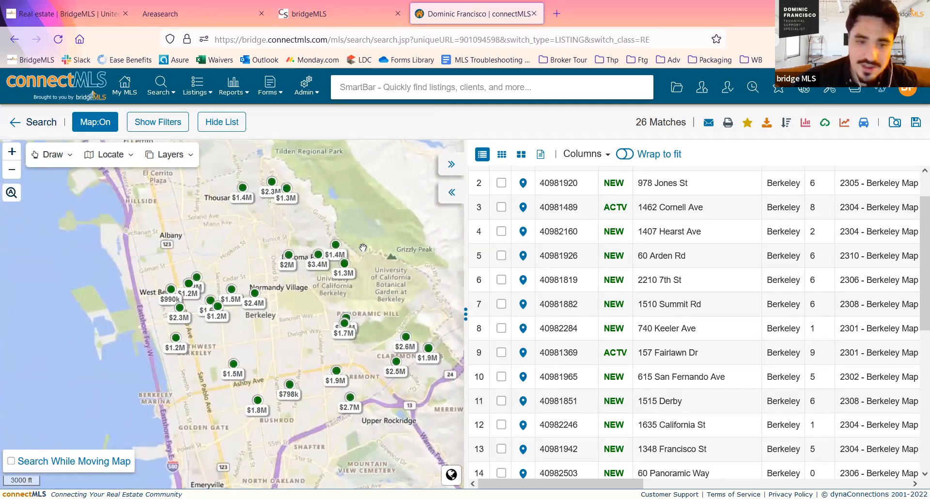
drag(278, 285, 256, 287)
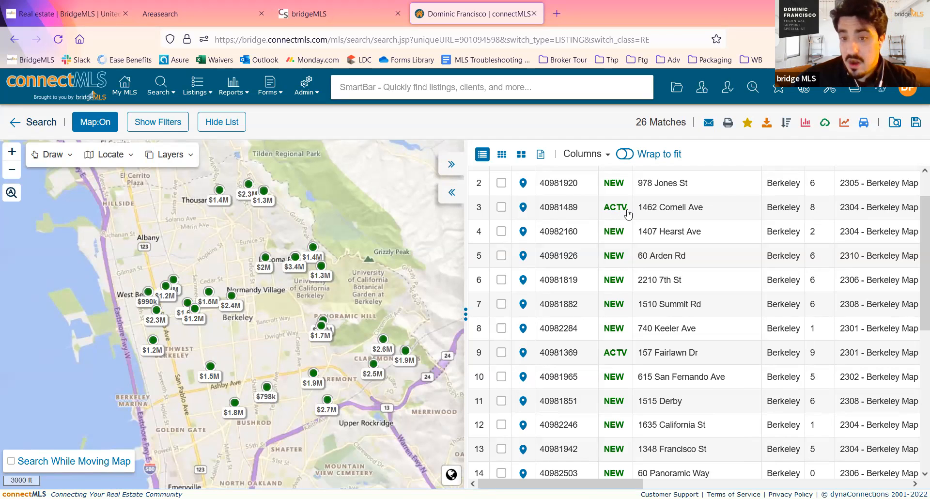
- View the enlarged photo from the preview of the $1.2M listing just west of the Berkeley label, and close the photo
click(197, 315)
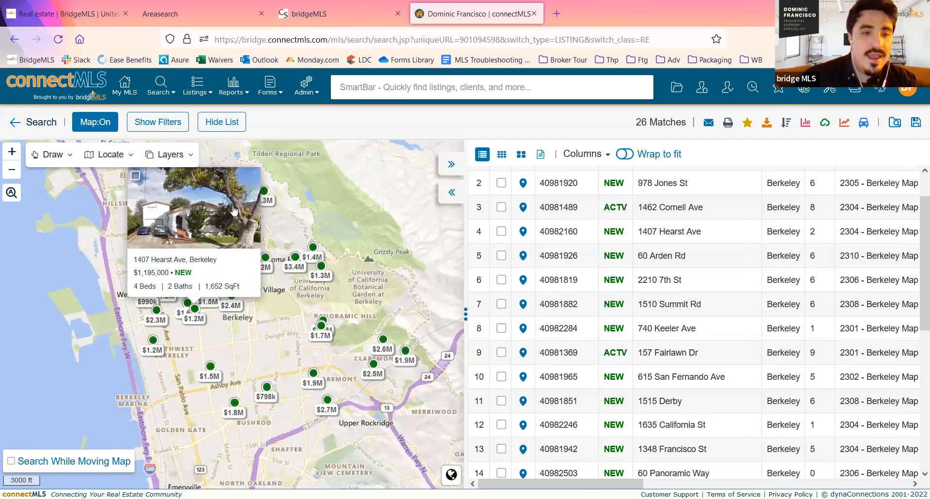
click(207, 225)
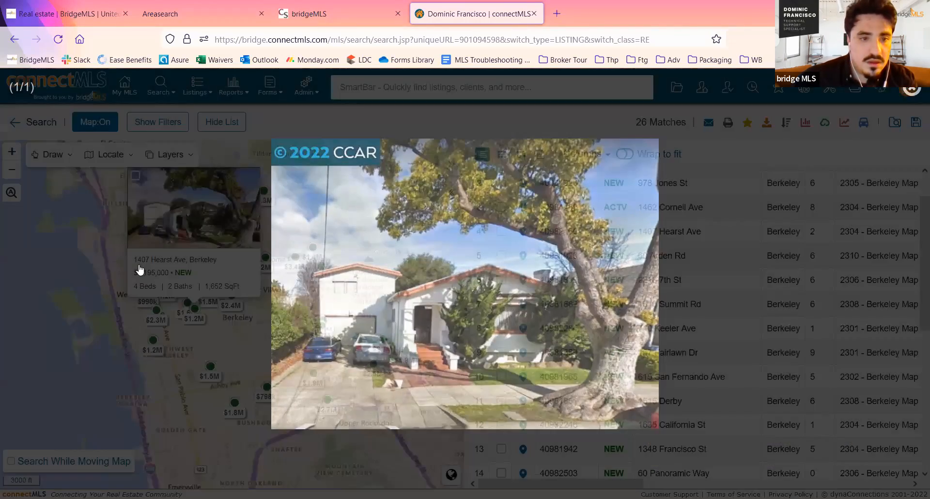
click(154, 264)
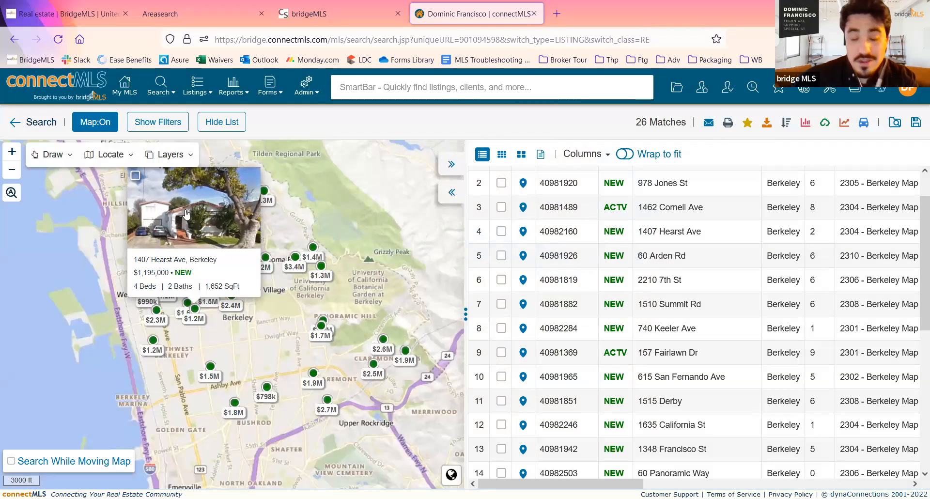
- Read the overview and remarks in the full details of the previewed $1,195,000 Berkeley listing, and close them
click(154, 265)
scroll(448, 274, down, 3)
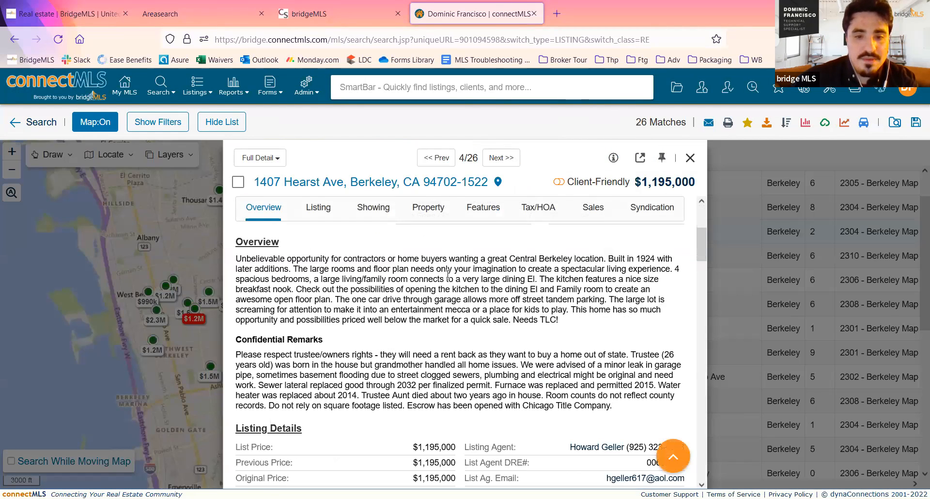
scroll(457, 279, up, 3)
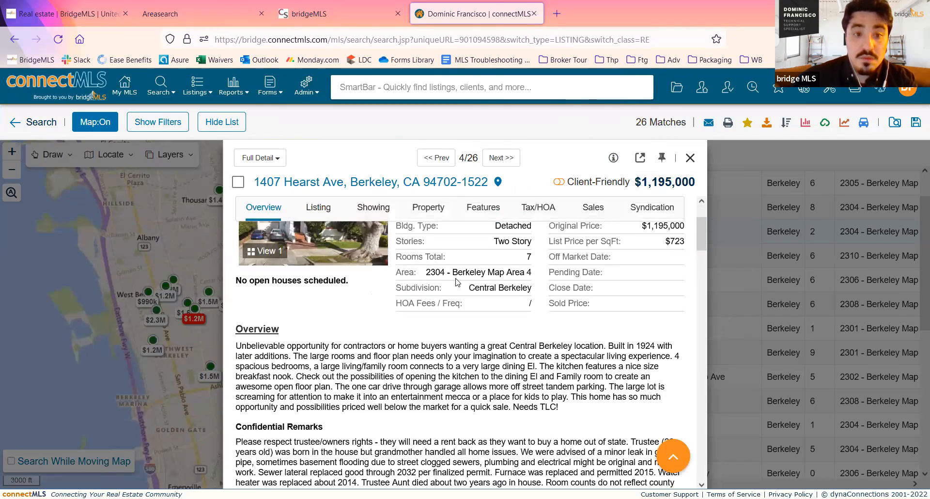
click(162, 219)
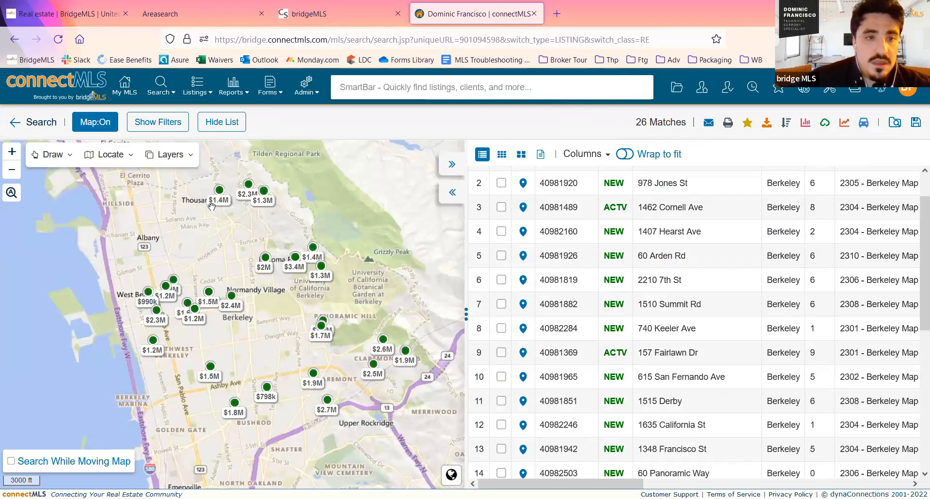
- Read the drawing hints for the circle, rectangle and polygon search shapes on the map
click(69, 154)
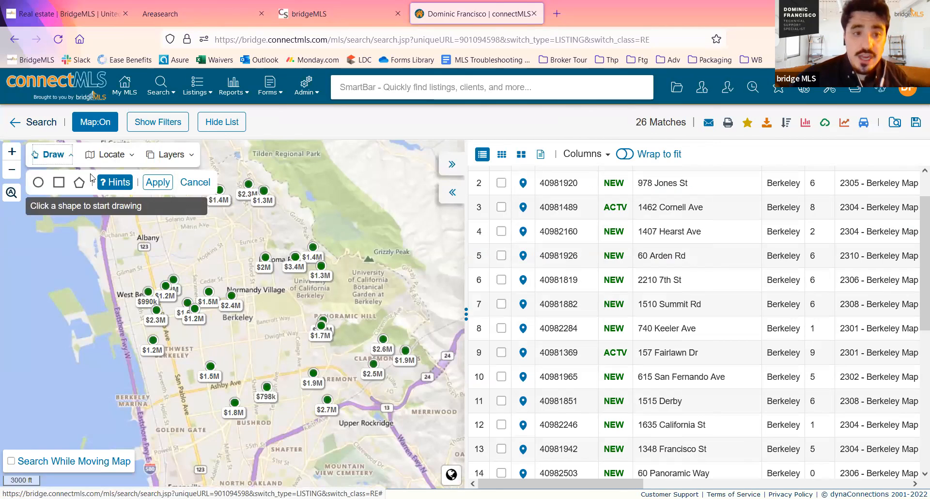
click(38, 183)
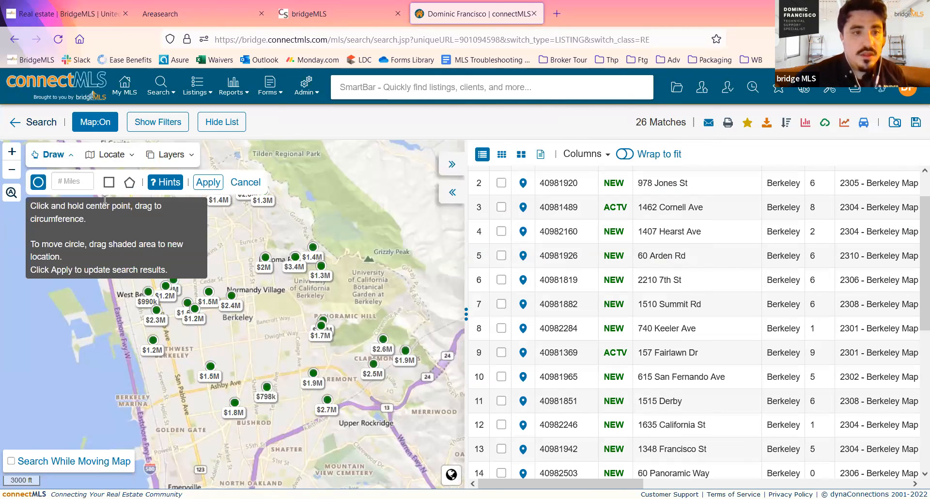
click(53, 155)
click(53, 154)
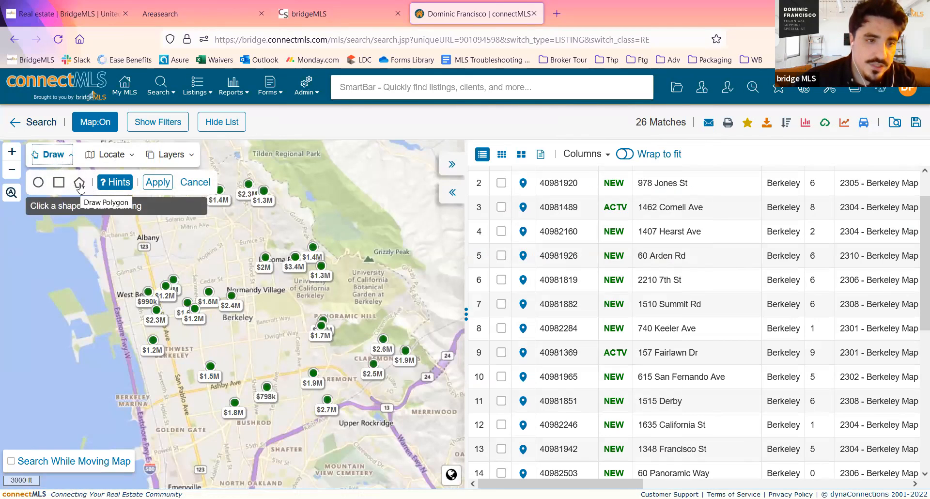
click(38, 183)
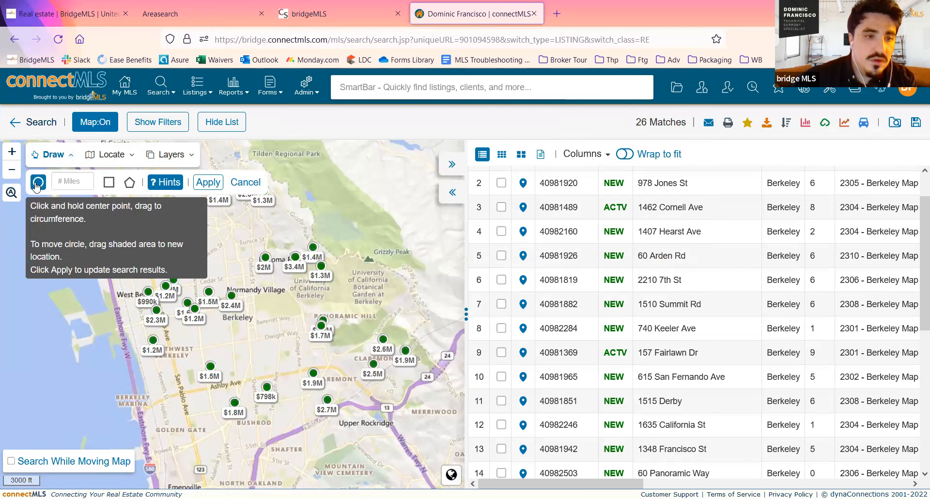
click(110, 182)
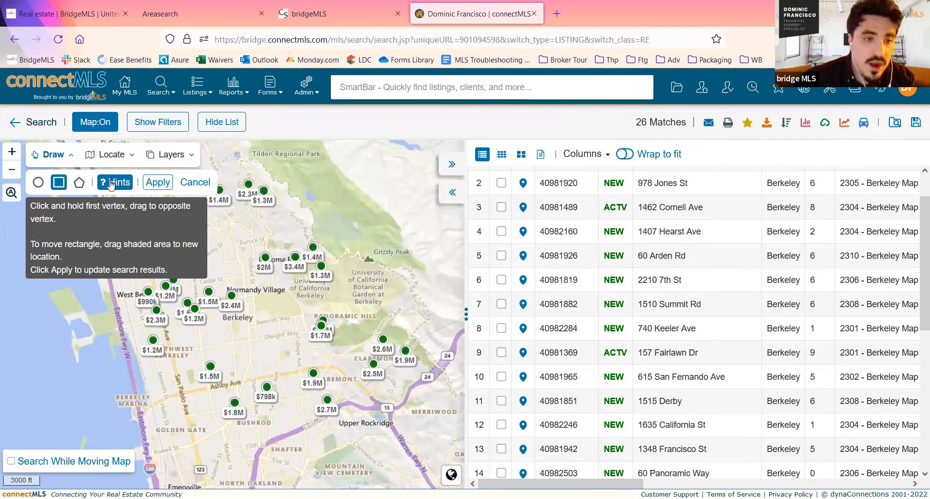
click(81, 183)
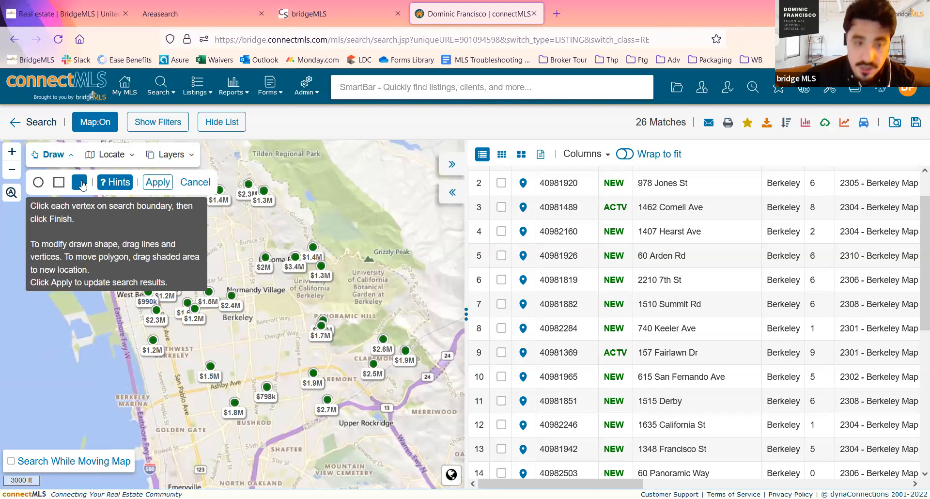
- Restrict the search to a large freehand circle centred near Normandy Village, reaching east to Panoramic Hill
click(39, 183)
mouse_move(242, 289)
mouse_down()
mouse_move(346, 303)
mouse_move(251, 290)
mouse_up()
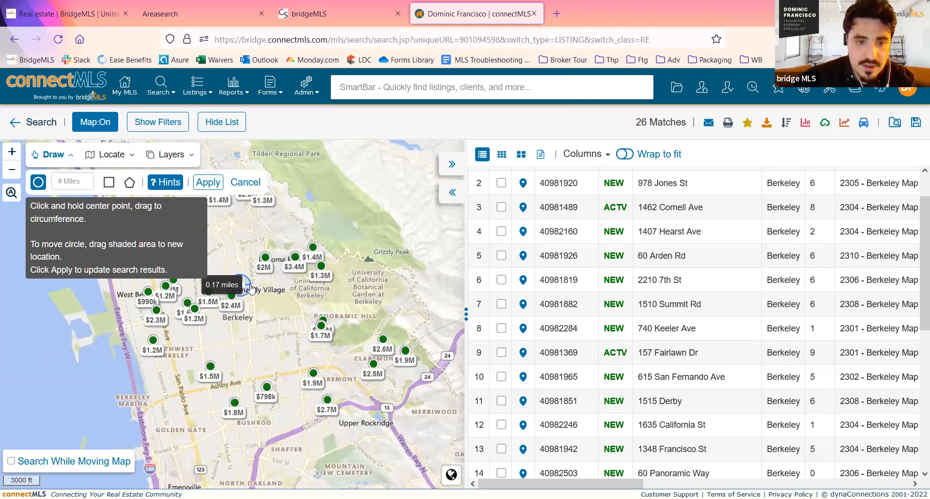
mouse_move(251, 290)
mouse_down()
mouse_move(310, 302)
mouse_move(406, 343)
mouse_move(347, 319)
mouse_up()
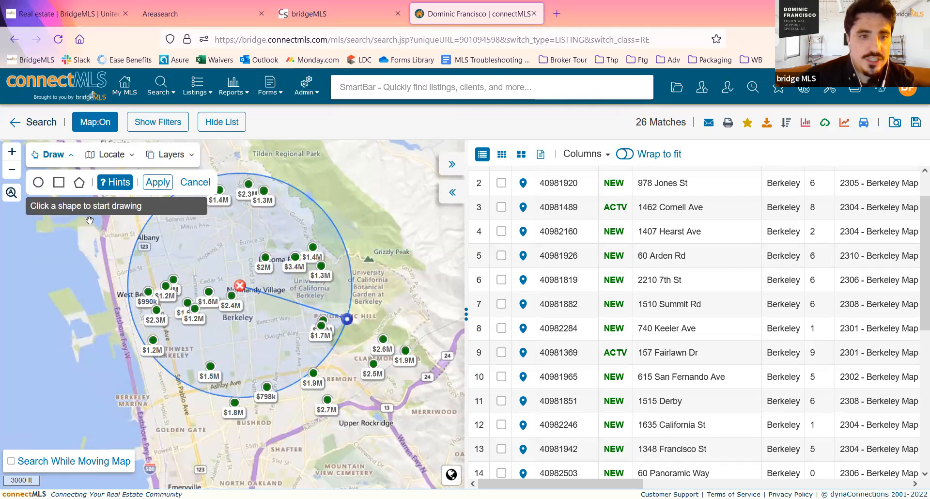
click(157, 183)
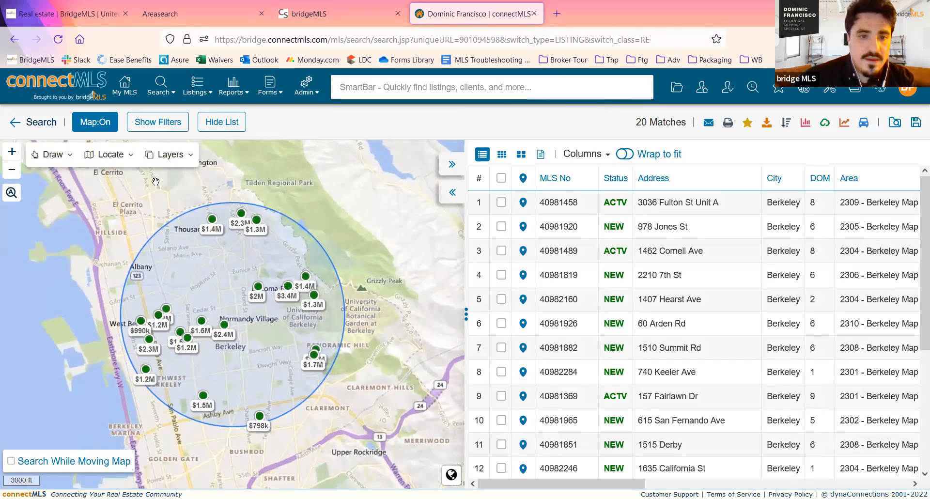
- Remove the circle around Normandy Village from the map and update the search results
drag(225, 278, 280, 255)
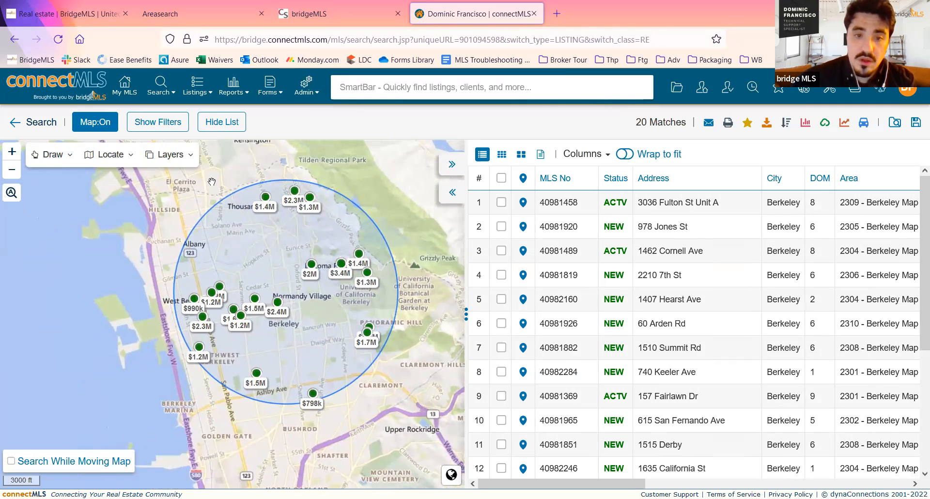
click(64, 158)
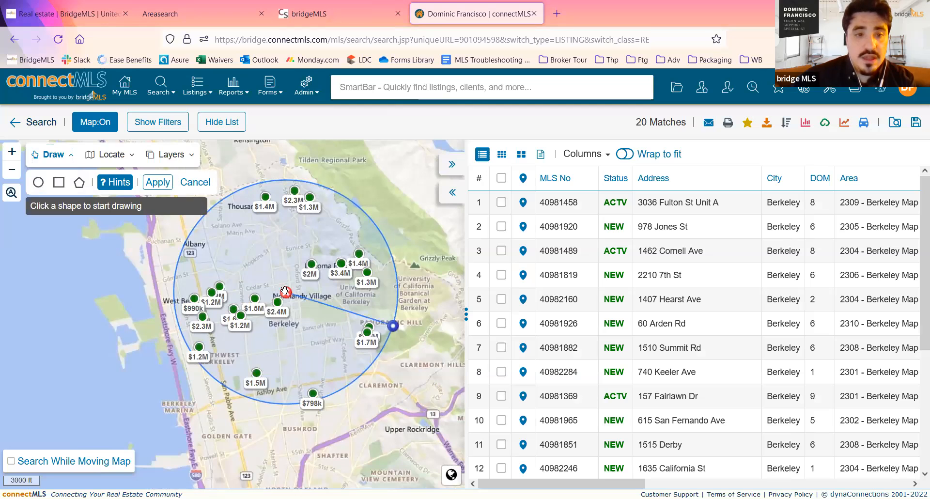
click(285, 294)
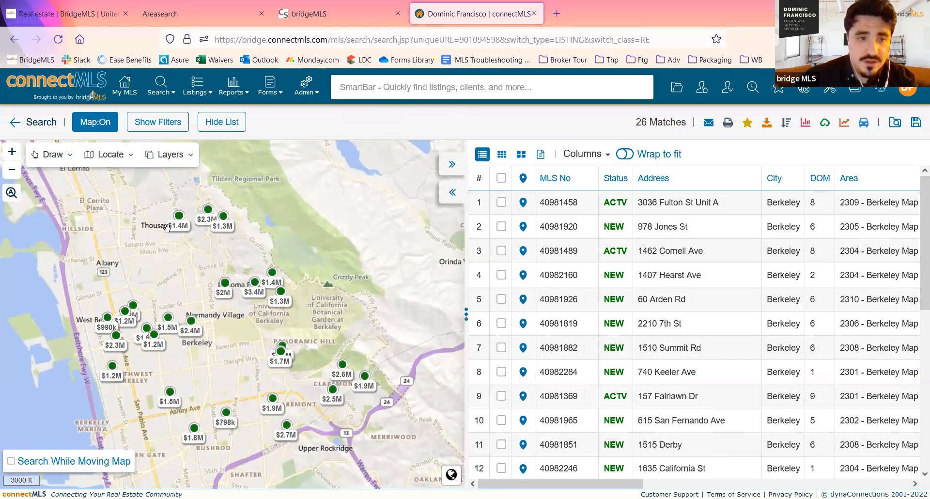
- Restrict the search to a circle with a 1-mile radius centred near Westbrae
click(48, 153)
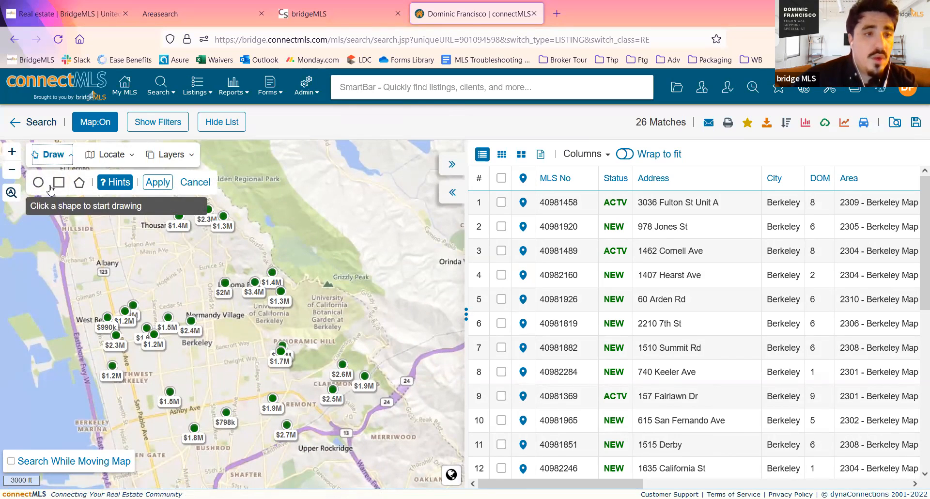
drag(232, 301, 381, 287)
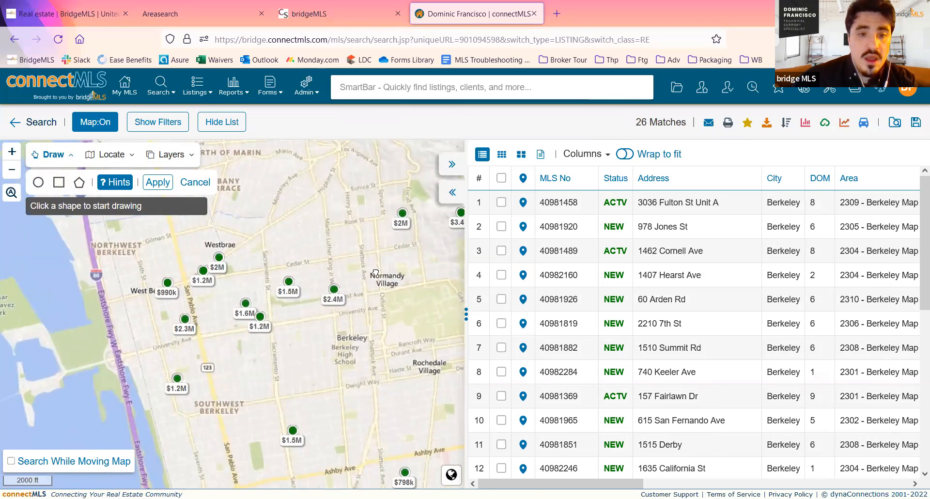
drag(376, 273, 371, 332)
click(38, 182)
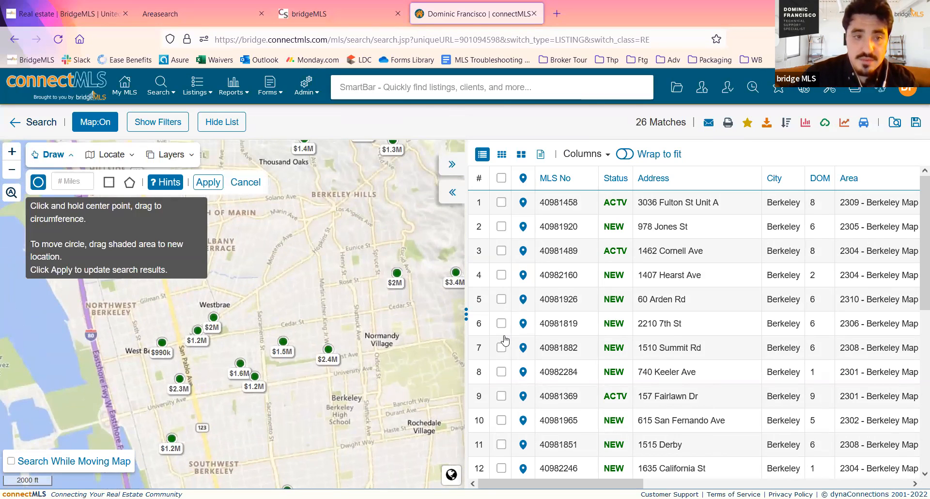
click(76, 181)
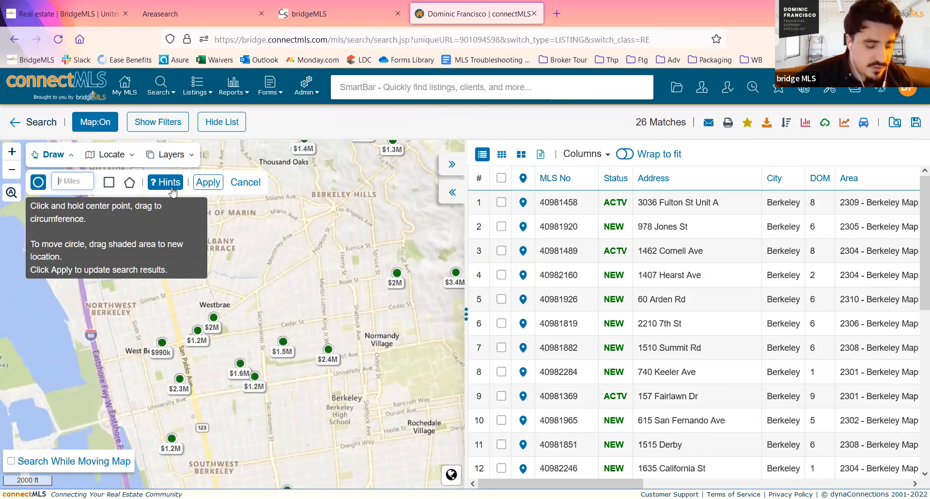
text(1)
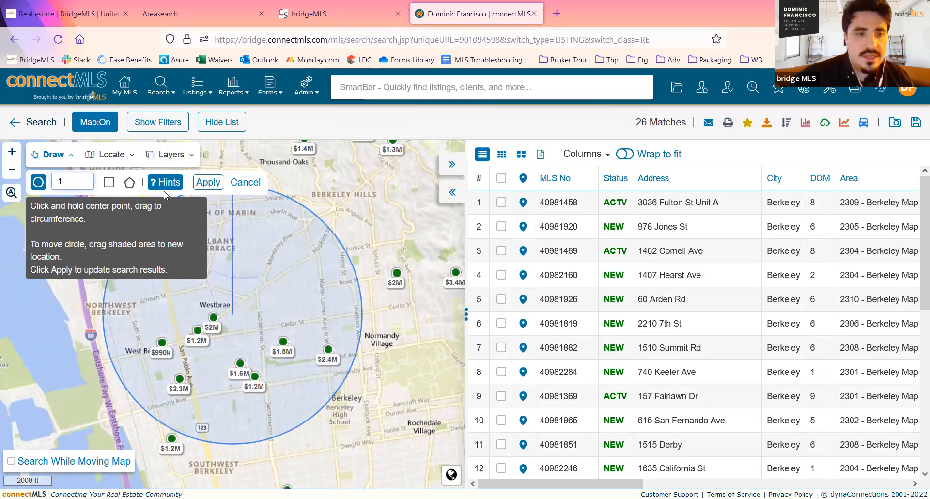
click(209, 182)
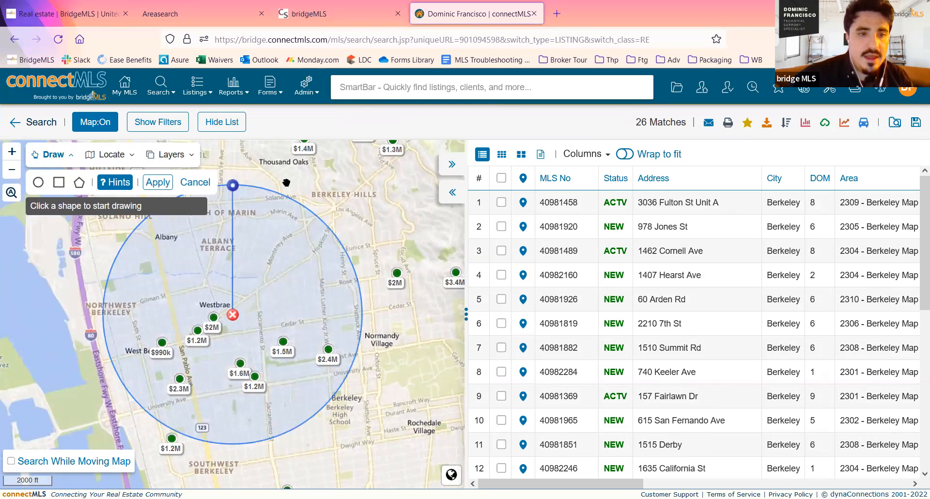
click(158, 182)
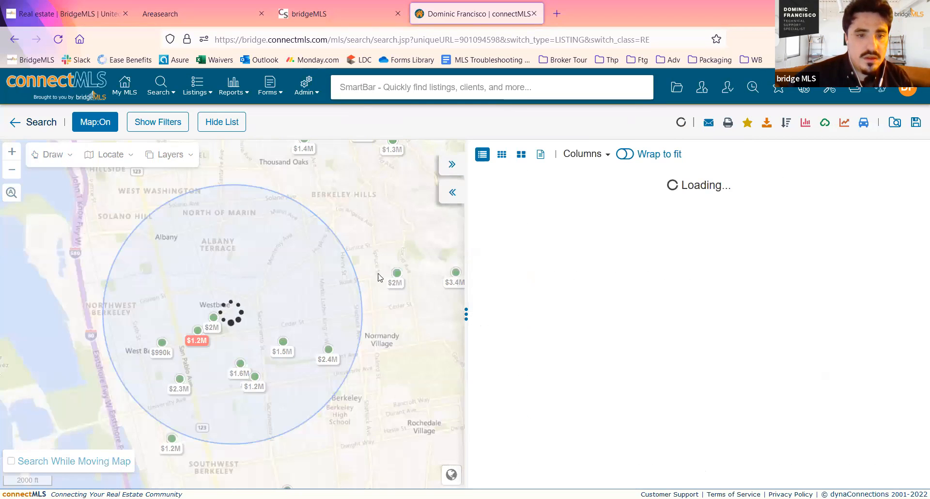
- Shrink the 1-mile circle and move it south so its centre lies beside the $1.6M listing
scroll(343, 271, down, 2)
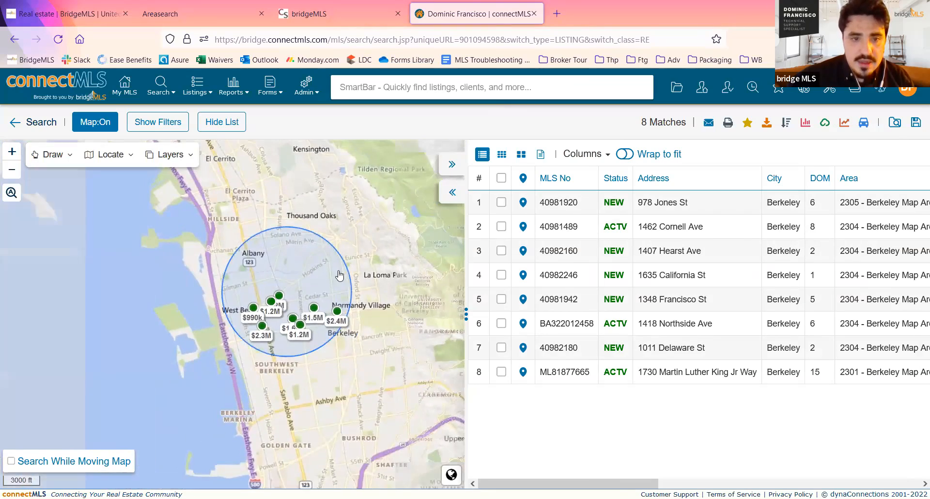
scroll(287, 280, up, 3)
drag(370, 279, 245, 275)
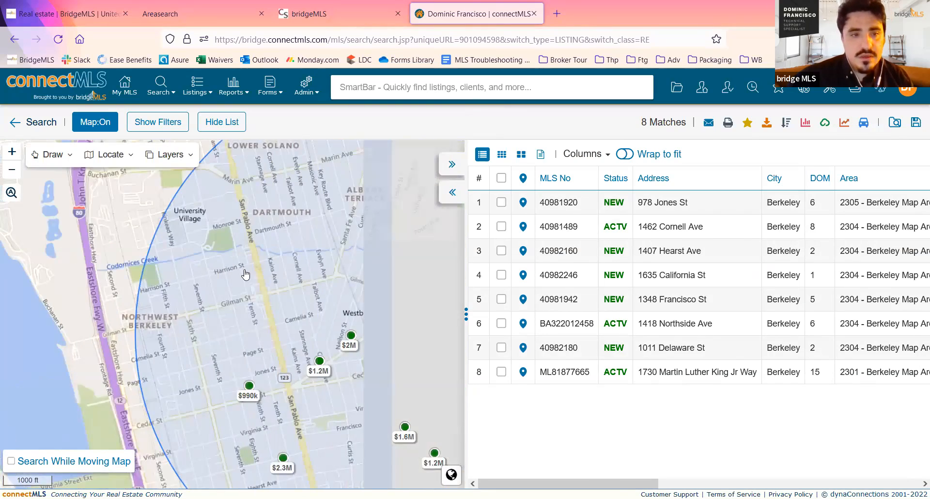
scroll(246, 274, down, 1)
drag(225, 245, 151, 252)
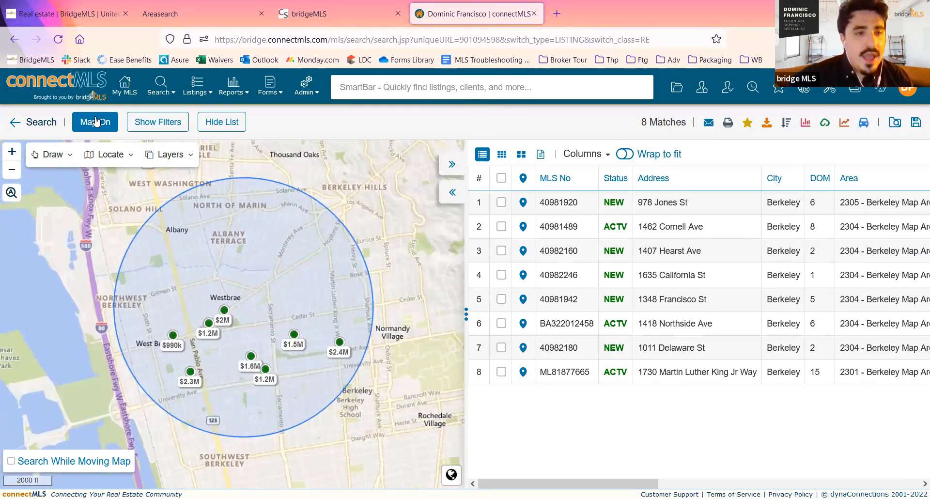
click(72, 158)
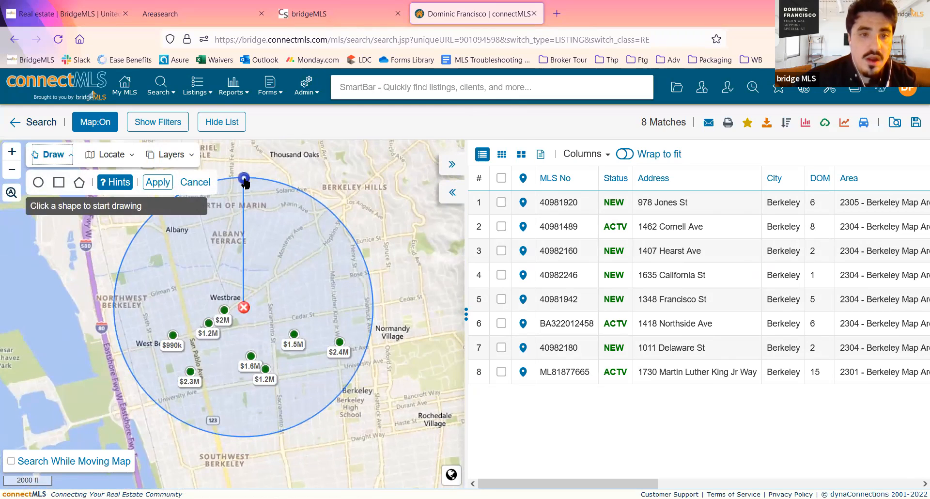
drag(245, 181, 324, 232)
mouse_move(249, 264)
mouse_down()
mouse_move(297, 253)
mouse_move(260, 221)
mouse_move(240, 242)
mouse_move(237, 213)
mouse_move(275, 252)
mouse_move(231, 288)
mouse_move(281, 266)
mouse_move(210, 291)
mouse_move(256, 301)
mouse_move(256, 293)
mouse_up()
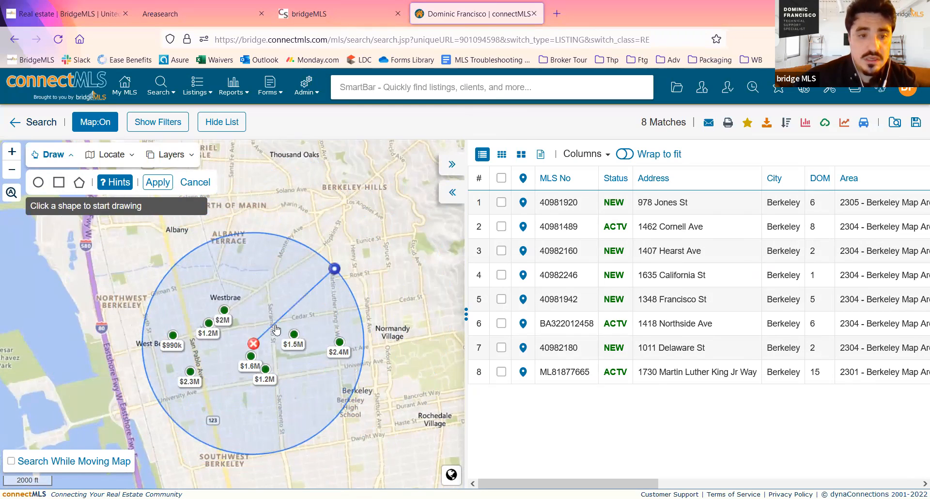
- Delete the resized circle and apply the change to the search results
click(254, 346)
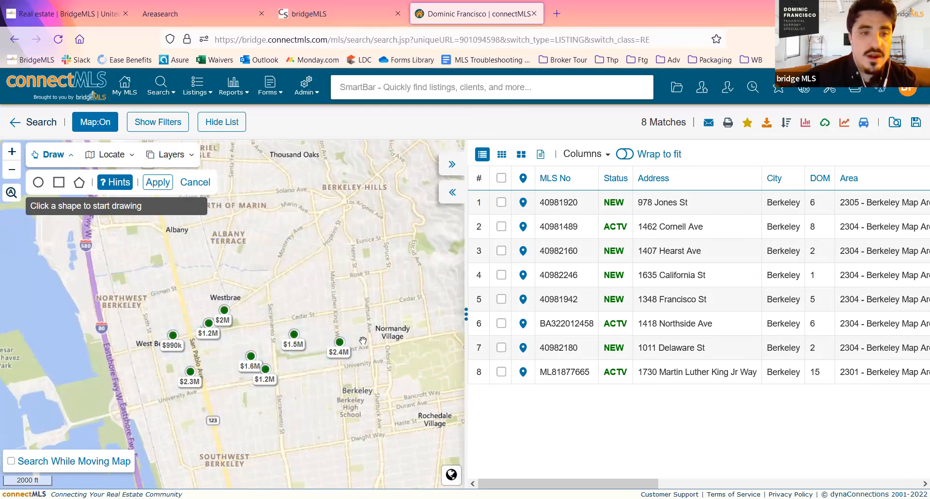
click(158, 183)
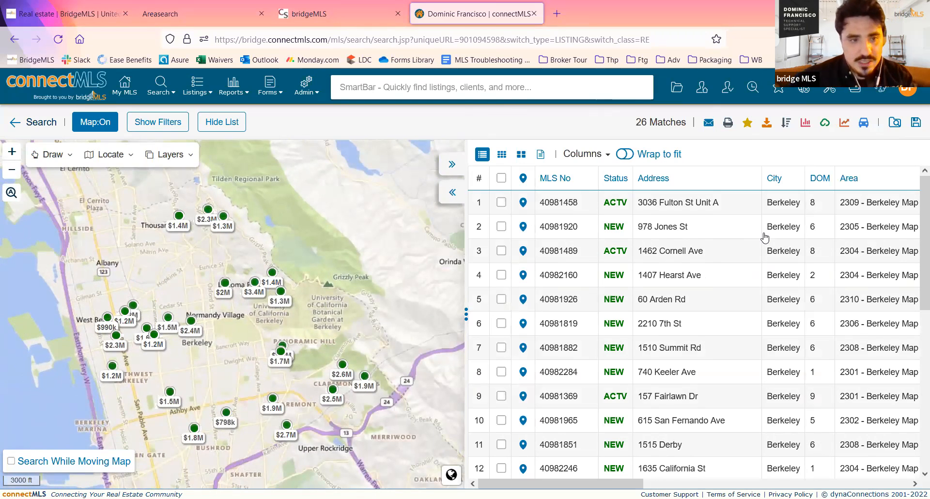
- Restrict the search to a rectangle from West Berkeley to Claremont Hills, with its northeast corner adjusted to just above Grizzly Peak
click(66, 154)
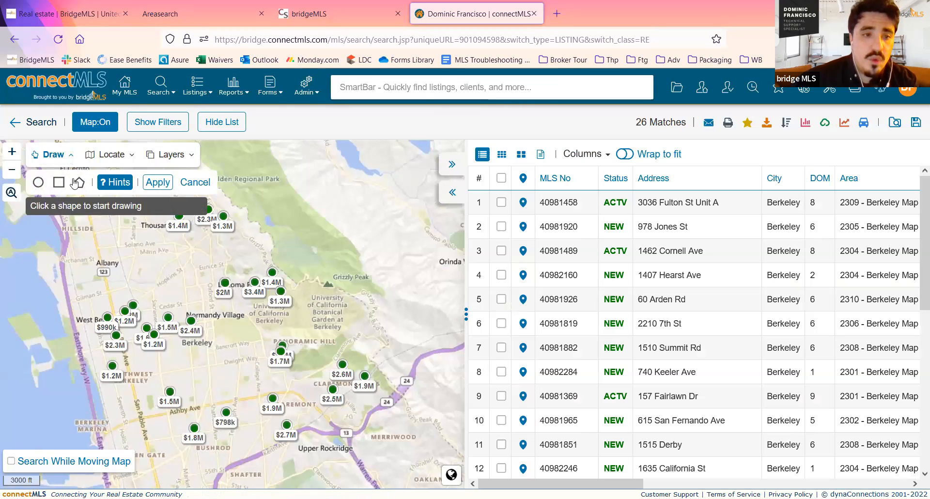
click(60, 182)
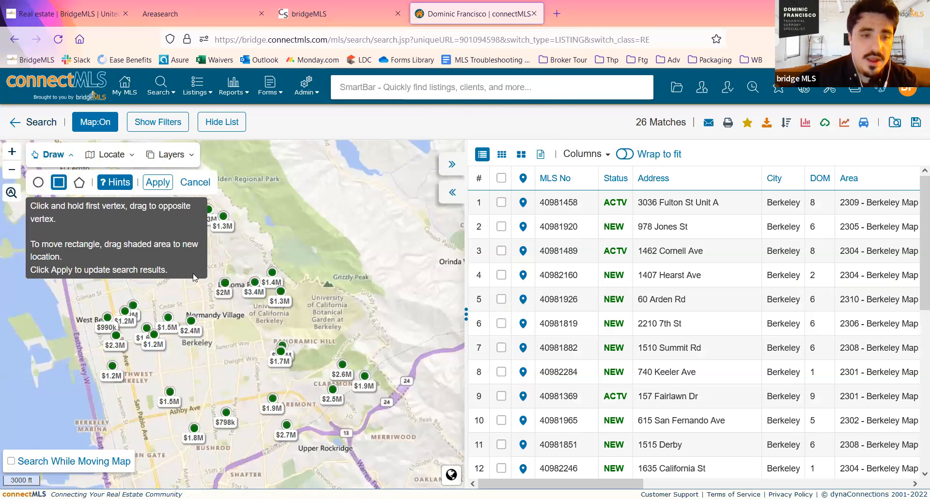
drag(118, 286, 407, 395)
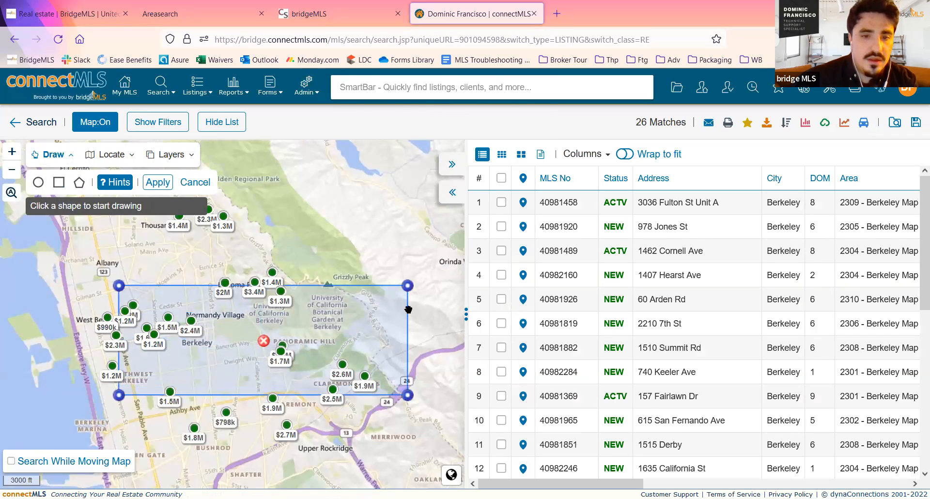
mouse_move(406, 285)
mouse_down()
mouse_move(310, 286)
mouse_move(378, 271)
mouse_move(351, 246)
mouse_up()
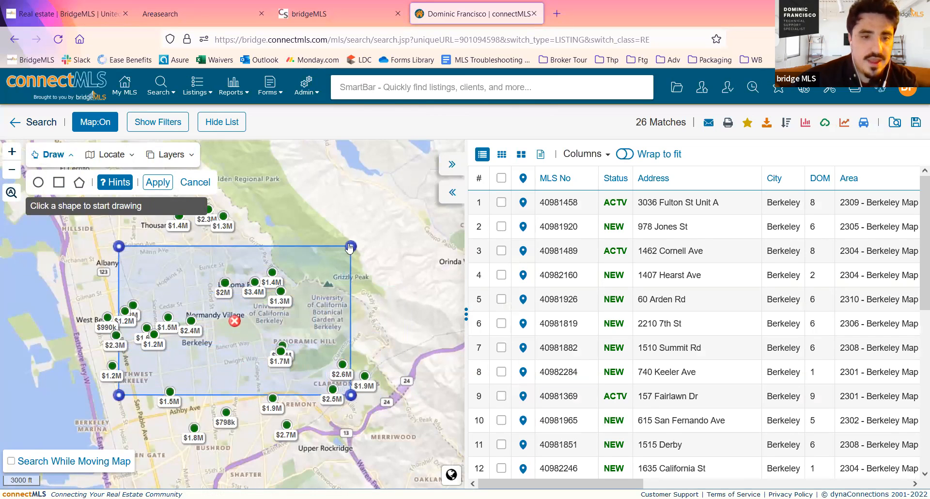
click(158, 183)
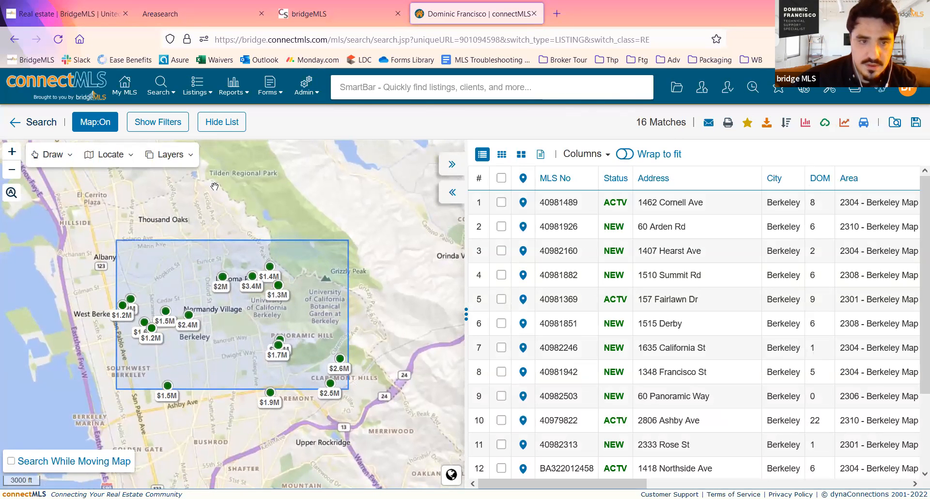
- Delete the rectangle from the map and apply the change to the search results
click(69, 156)
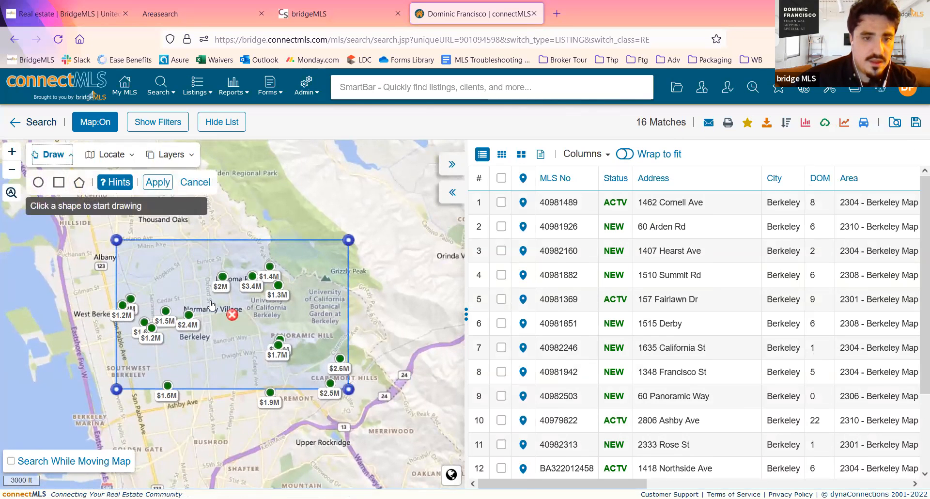
click(231, 316)
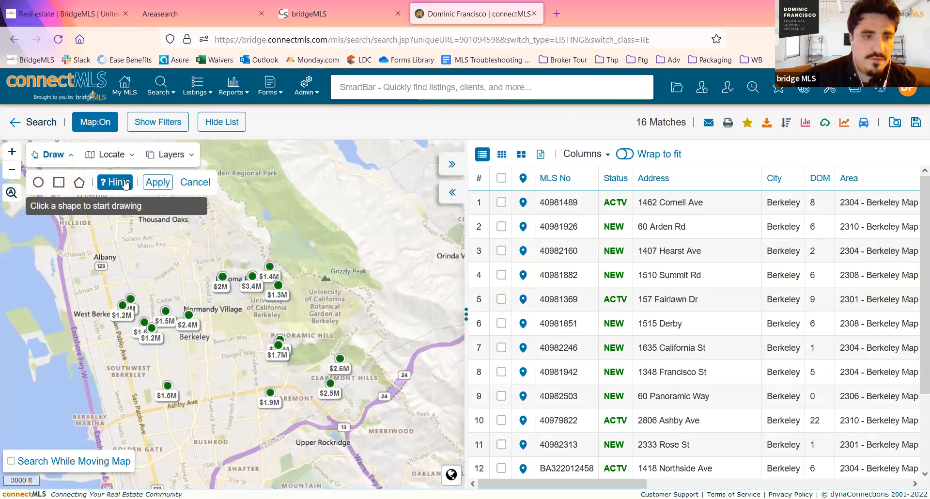
click(154, 184)
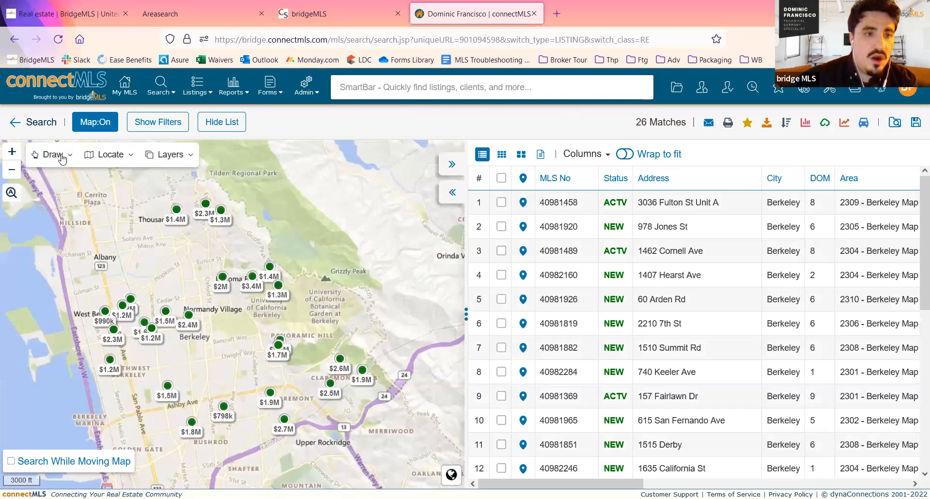
- Restrict the search to an eight-vertex polygon from West Berkeley to just west of Grizzly Peak, with a notch beside Panoramic Hill
click(63, 156)
click(79, 182)
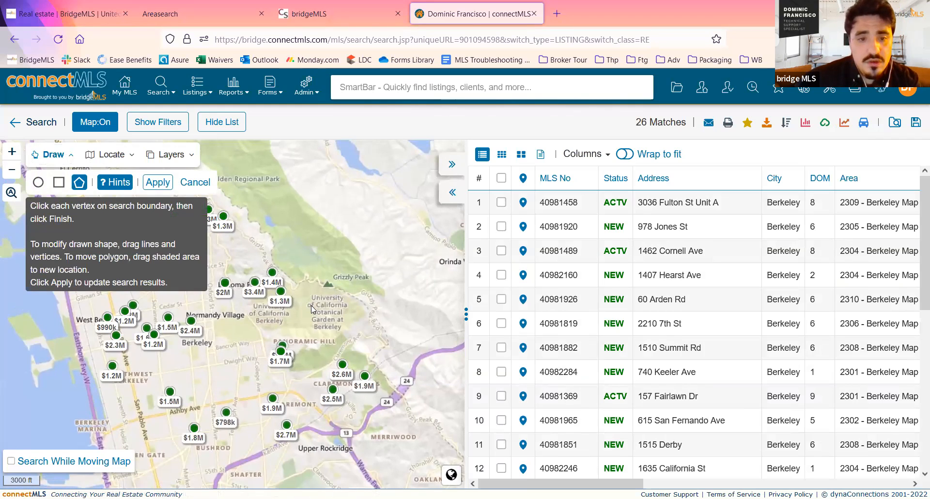
click(309, 269)
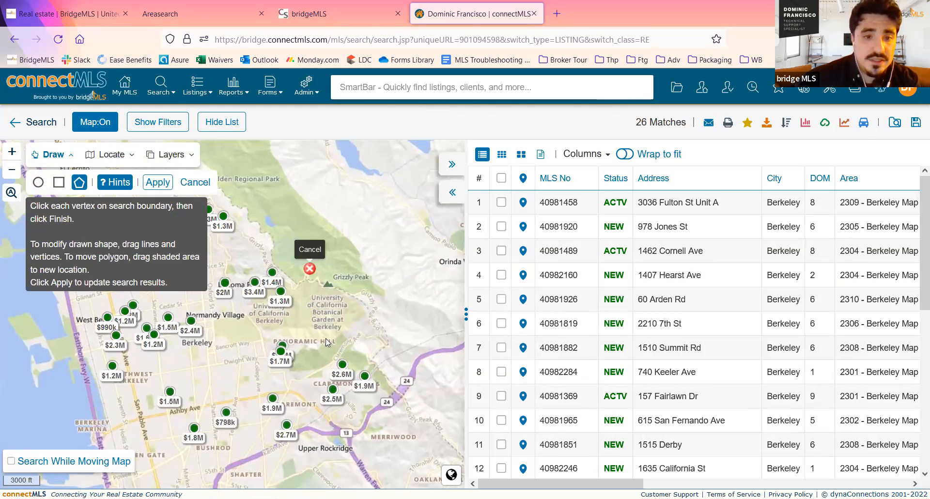
click(311, 350)
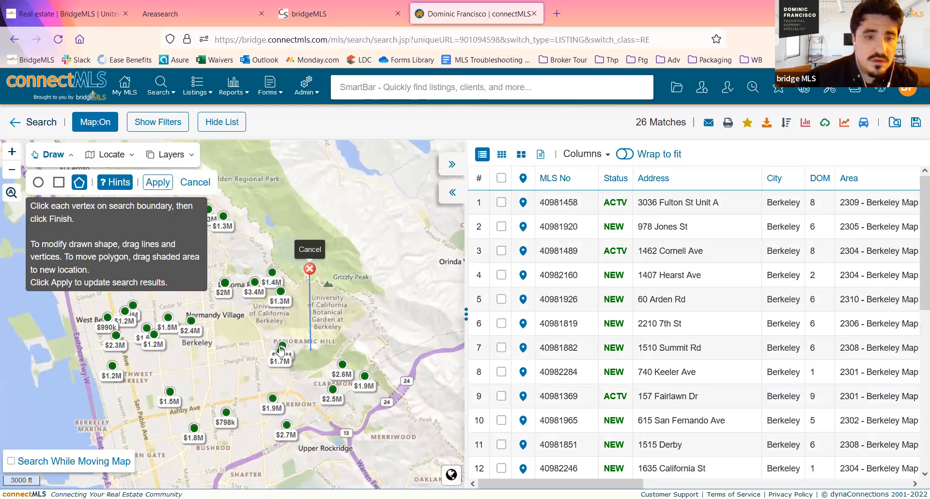
click(249, 336)
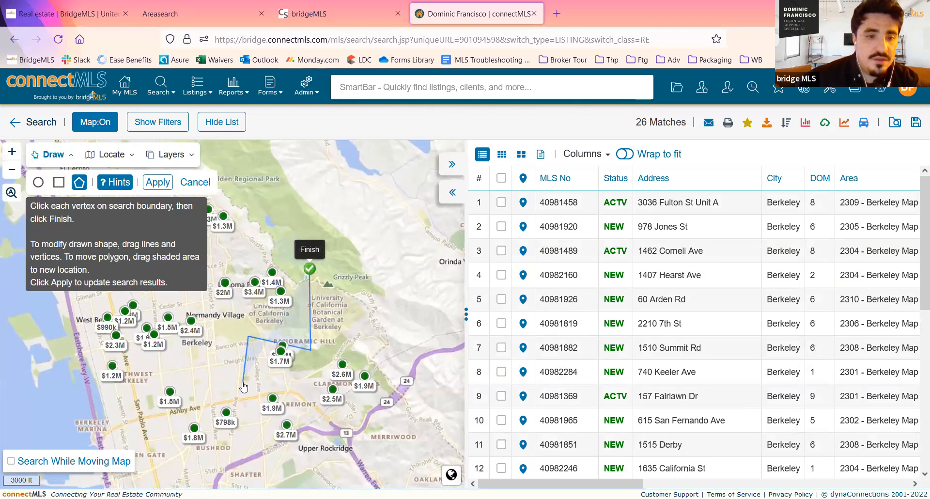
click(178, 371)
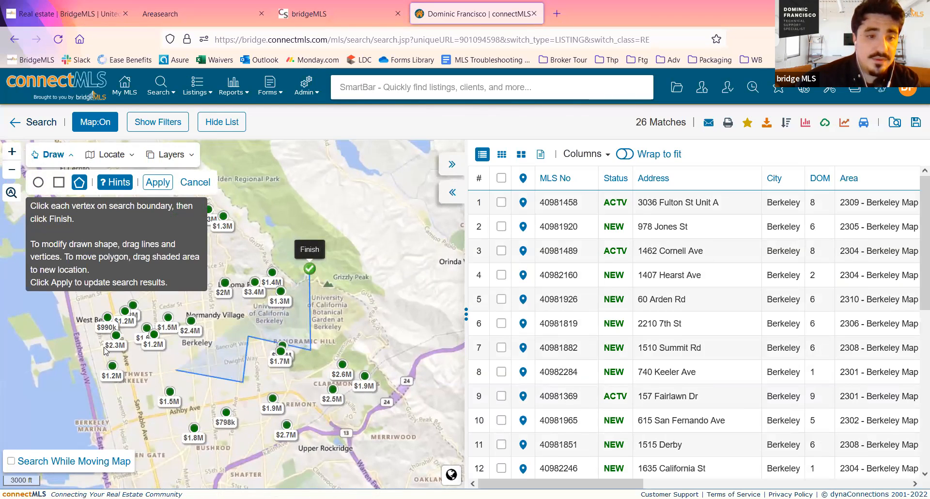
click(143, 301)
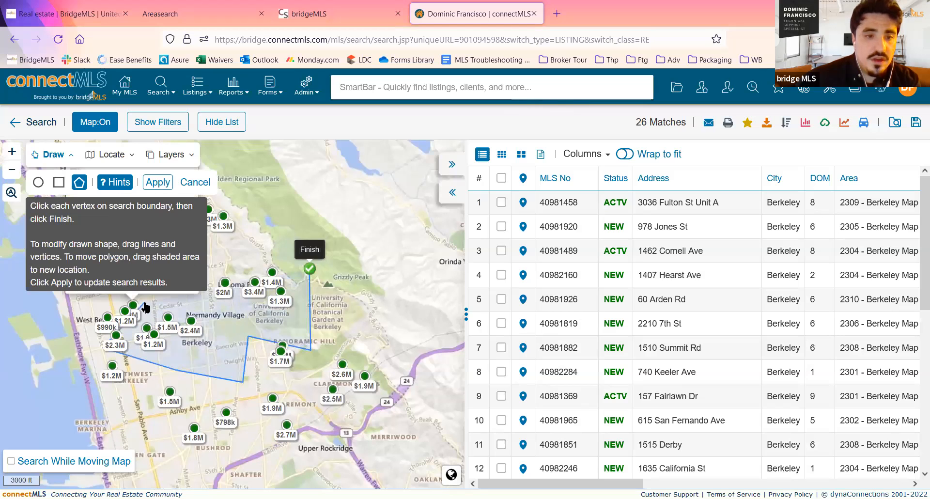
click(225, 264)
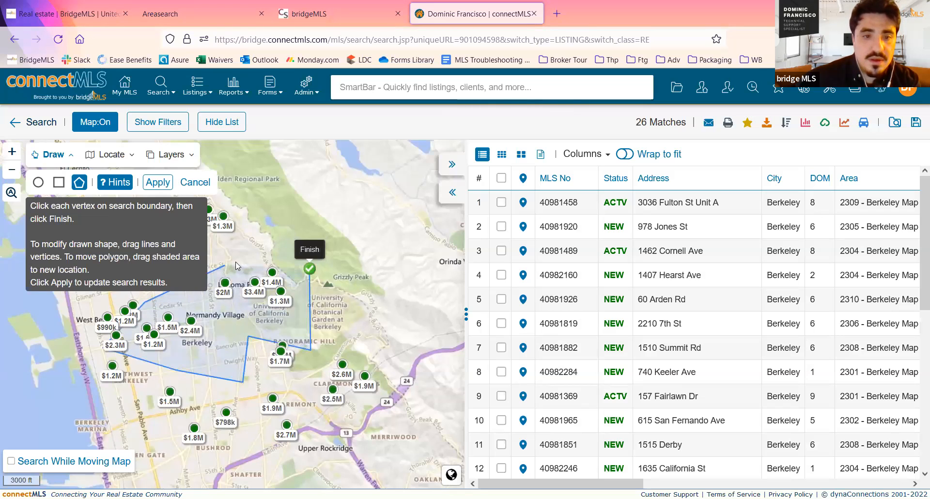
click(311, 269)
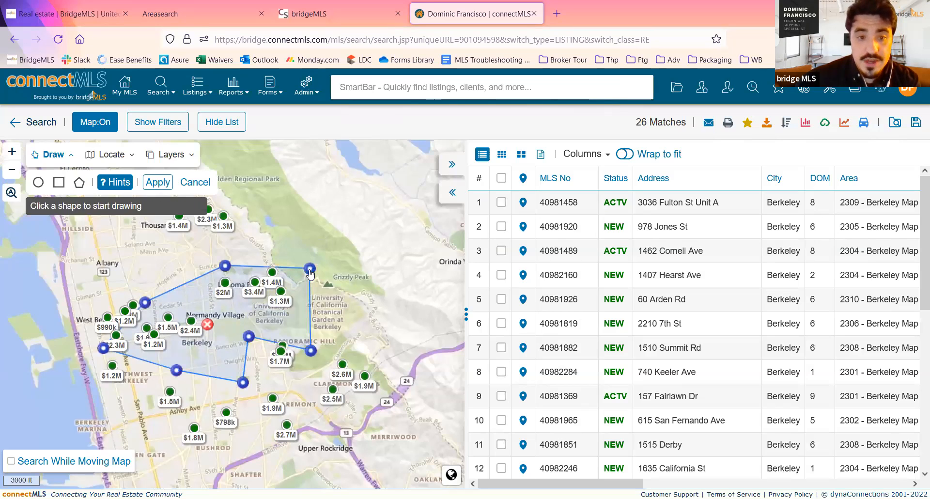
click(163, 189)
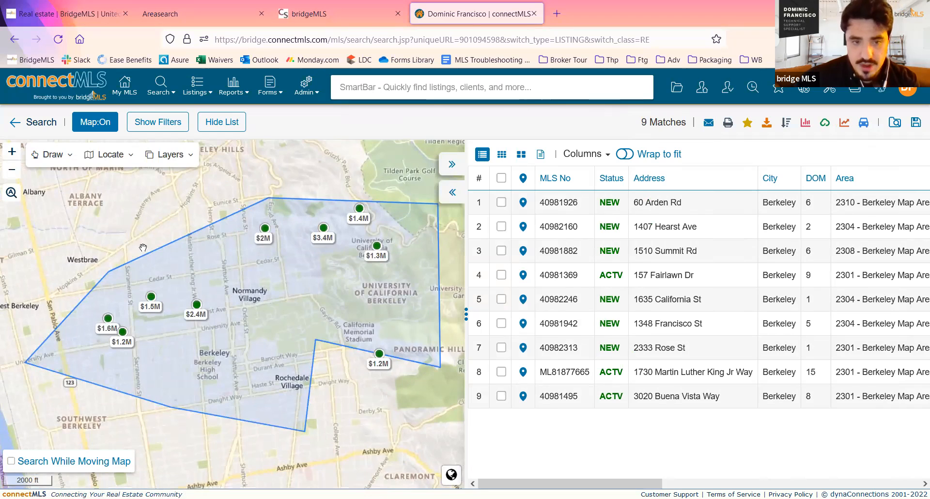
- Reshape the polygon's northern boundary into a zigzag around the $3.4M, $1.4M and $1.3M listings, and pull its La Loma Park vertex down to Normandy Village
drag(141, 271, 234, 334)
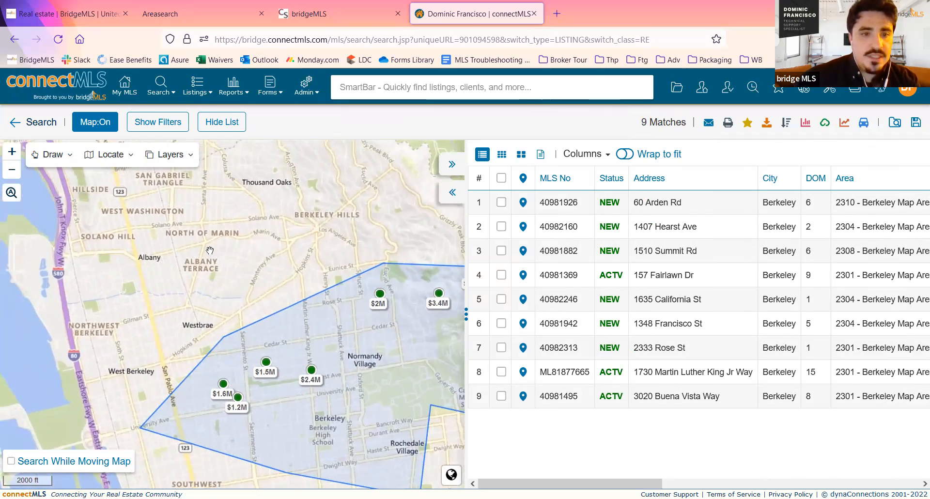
scroll(242, 251, up, 2)
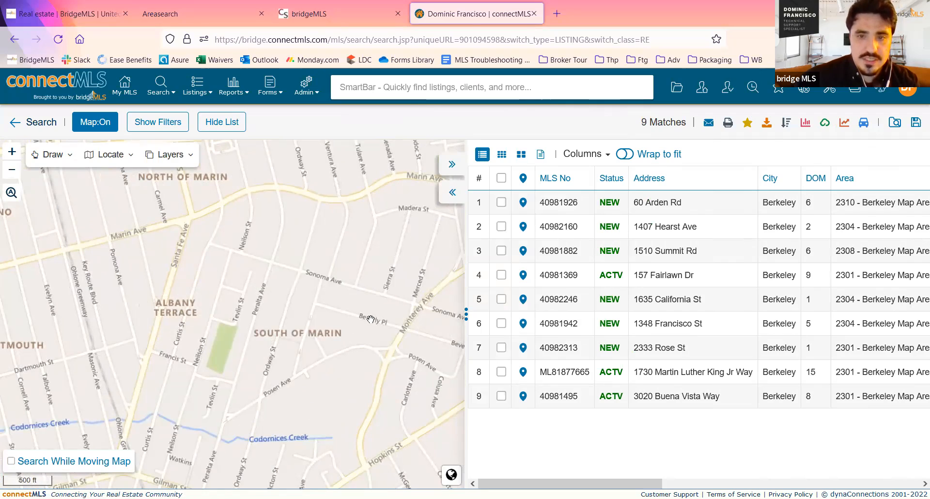
scroll(310, 308, down, 2)
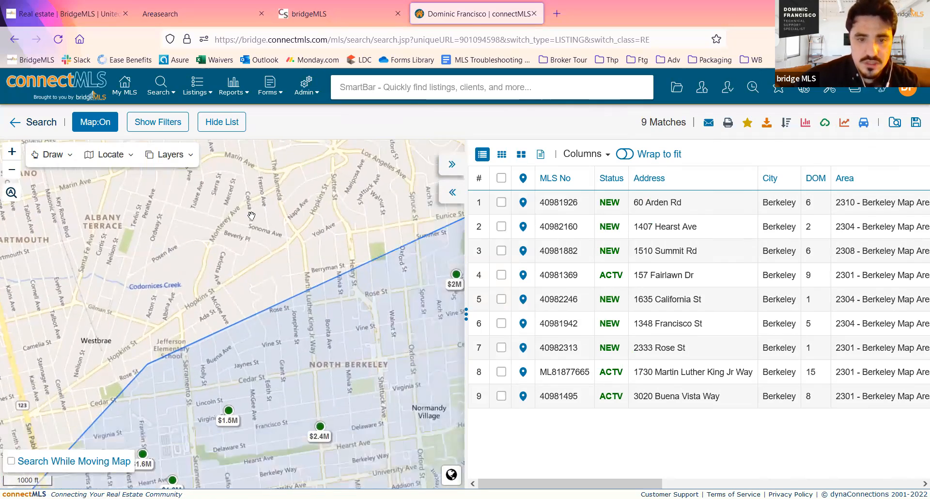
drag(234, 183, 127, 185)
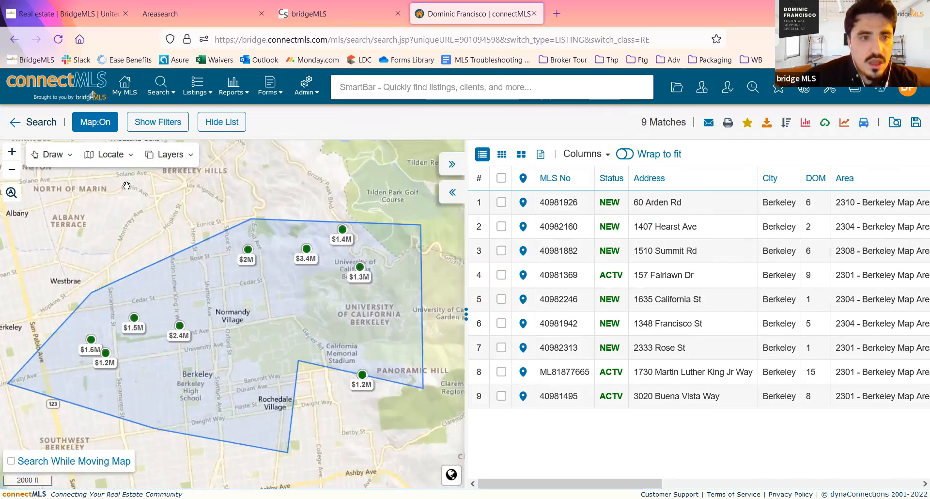
click(67, 156)
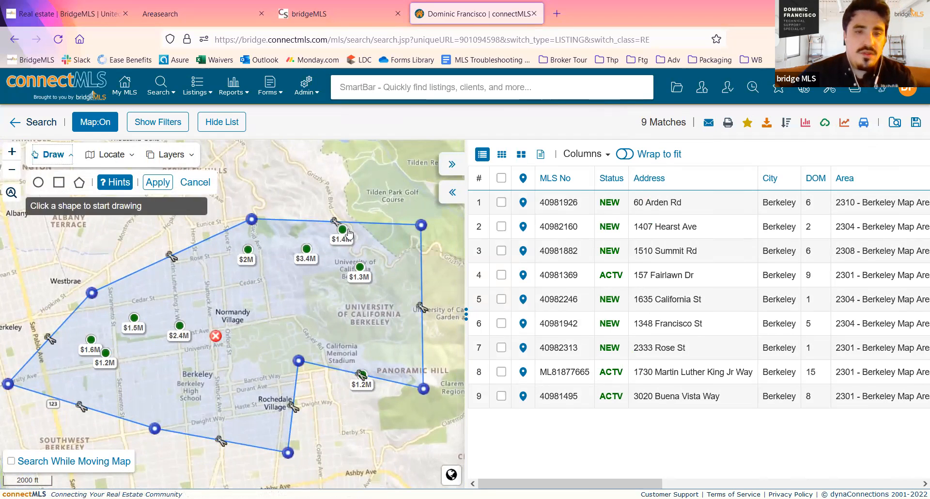
drag(335, 221, 292, 278)
drag(356, 251, 334, 209)
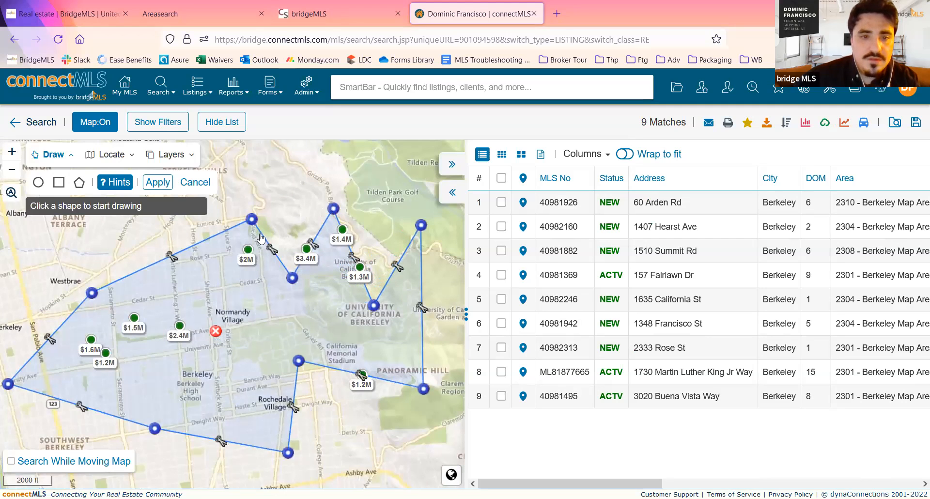
drag(252, 219, 221, 285)
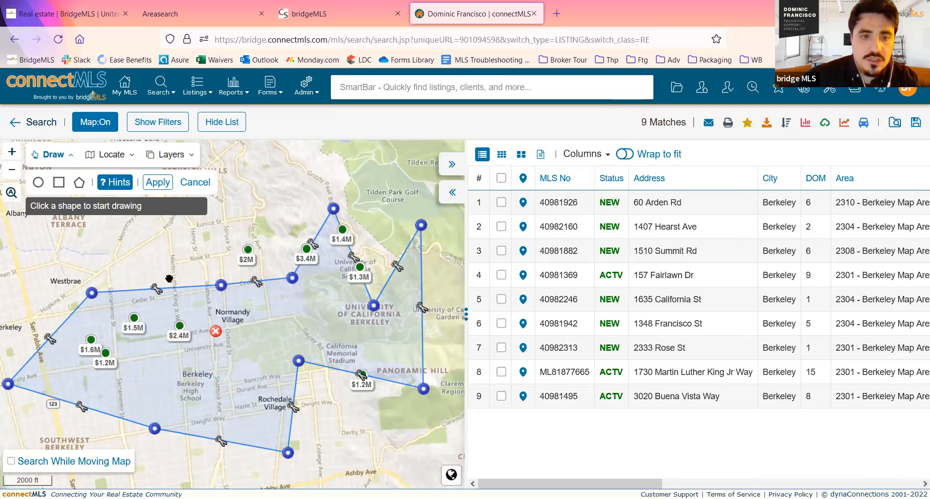
- Delete the reshaped polygon and apply the change to the search results
click(214, 332)
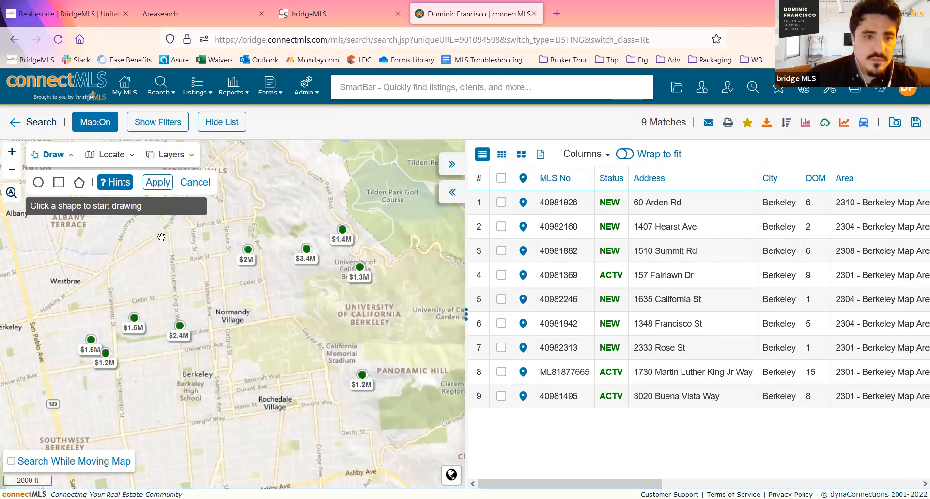
click(154, 188)
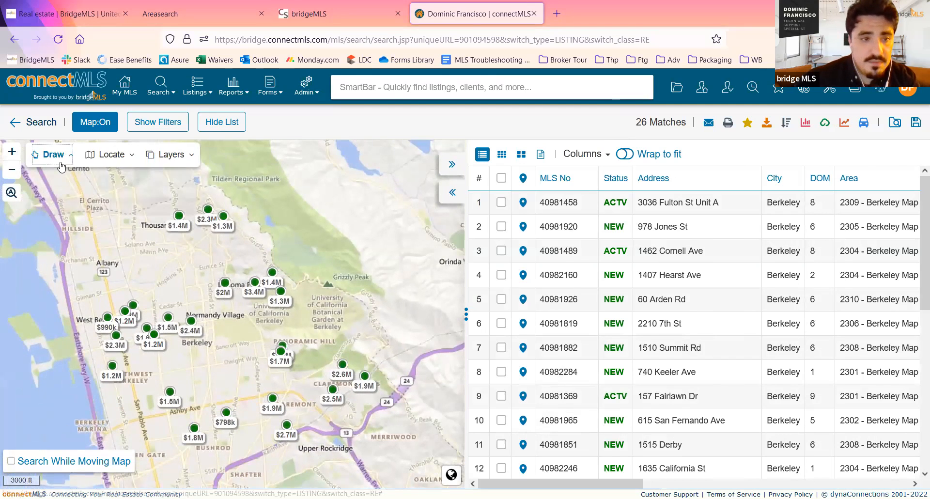
- Restrict the search to a circle centred just south of Albany, reaching southeast to the $1.6M listing
click(60, 163)
click(38, 182)
drag(116, 293, 153, 326)
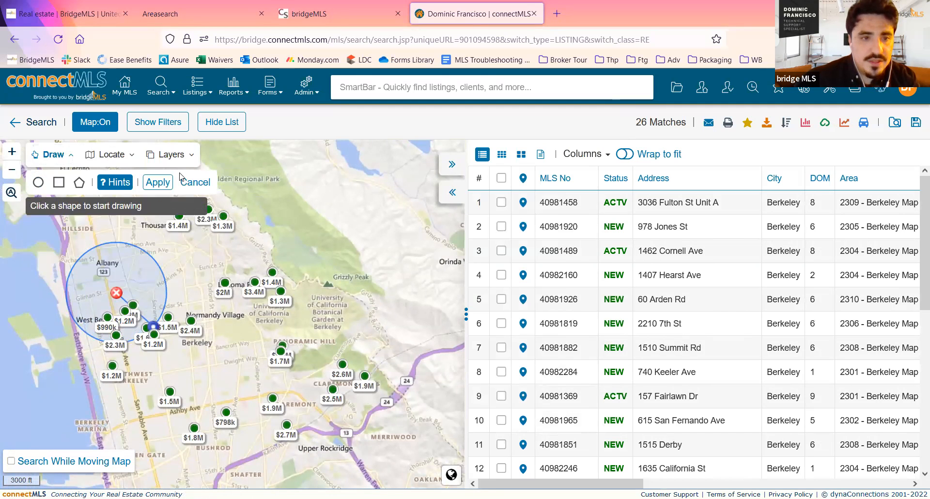
click(159, 183)
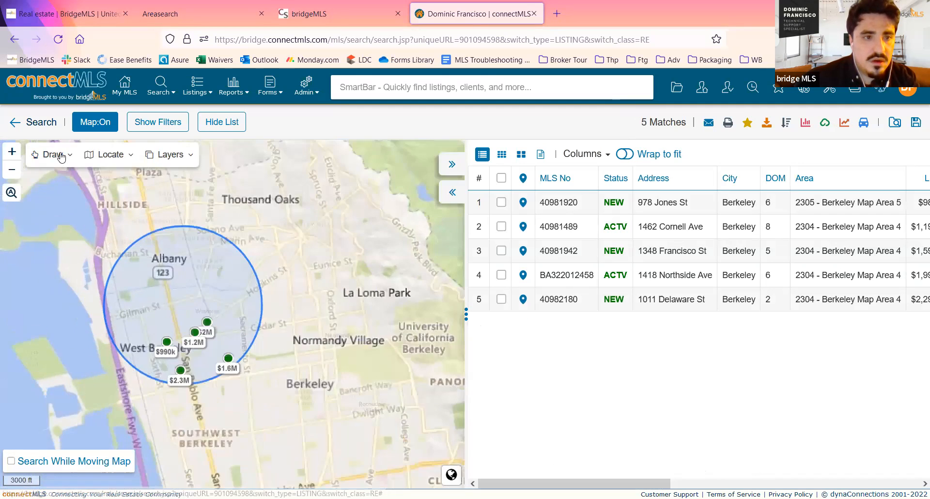
- Add a rectangle around Rochedale Village to the circle search, widen it east past California Memorial Stadium, and apply both shapes
click(60, 156)
scroll(339, 291, down, 3)
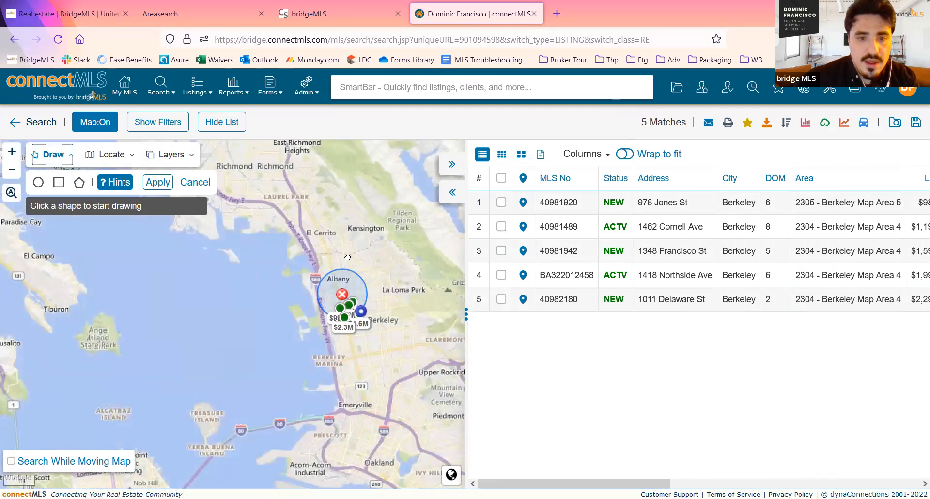
scroll(308, 308, up, 3)
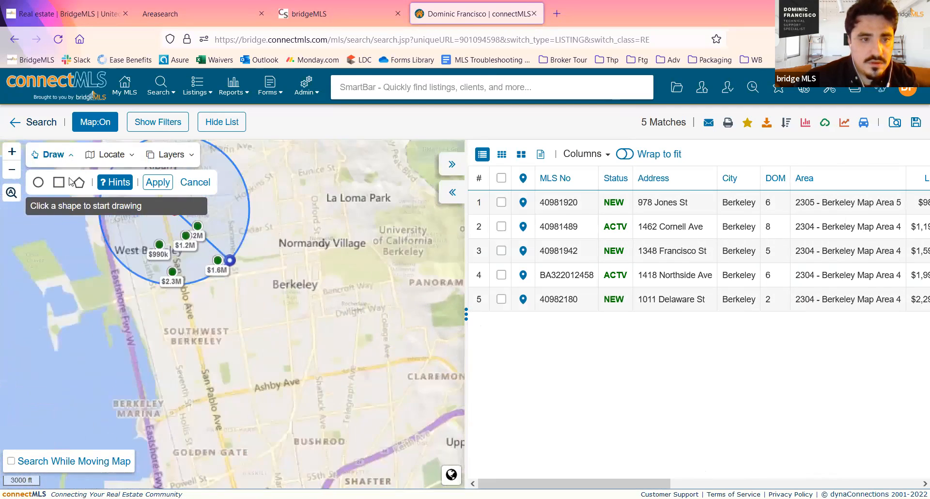
click(58, 182)
mouse_move(283, 223)
mouse_down()
mouse_move(350, 275)
mouse_move(410, 341)
mouse_up()
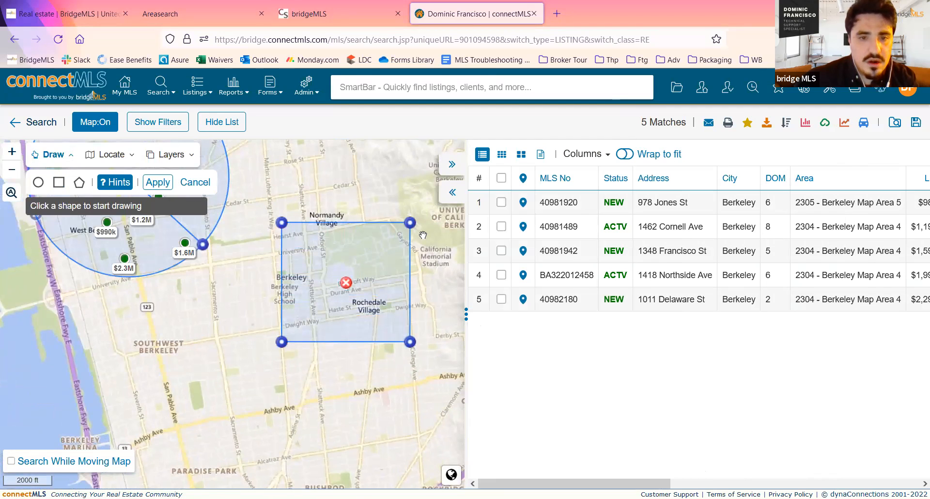
drag(411, 230, 454, 226)
click(168, 185)
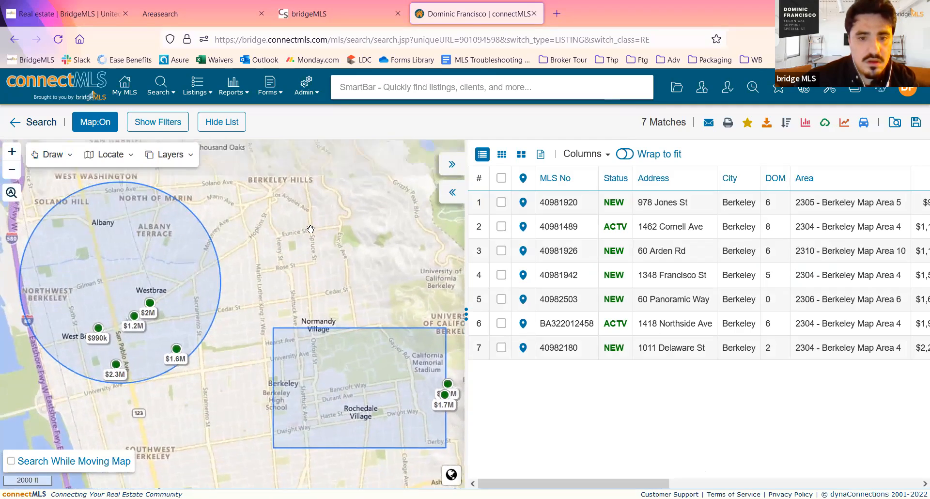
- Delete both the rectangle and the circle from the map and apply the change to the search results
drag(348, 252, 321, 240)
scroll(261, 236, down, 1)
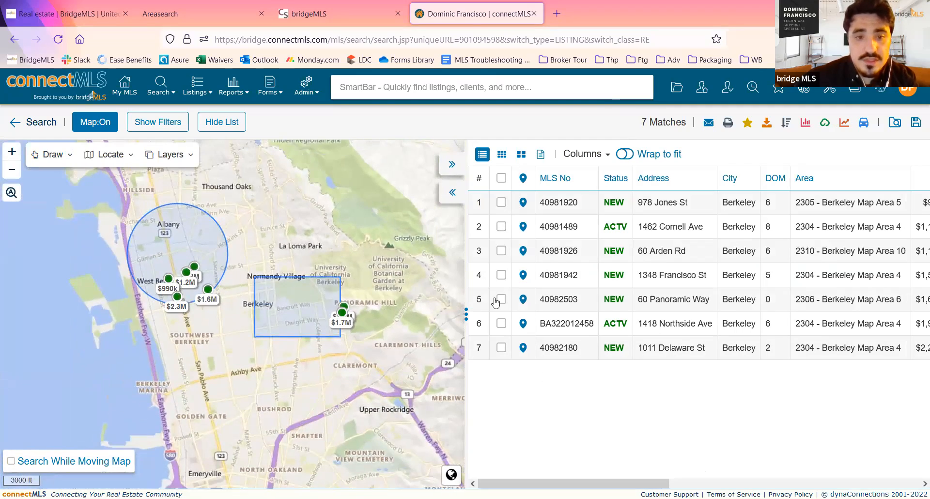
scroll(278, 235, up, 1)
mouse_move(355, 231)
mouse_down()
mouse_move(337, 174)
mouse_move(409, 167)
mouse_up()
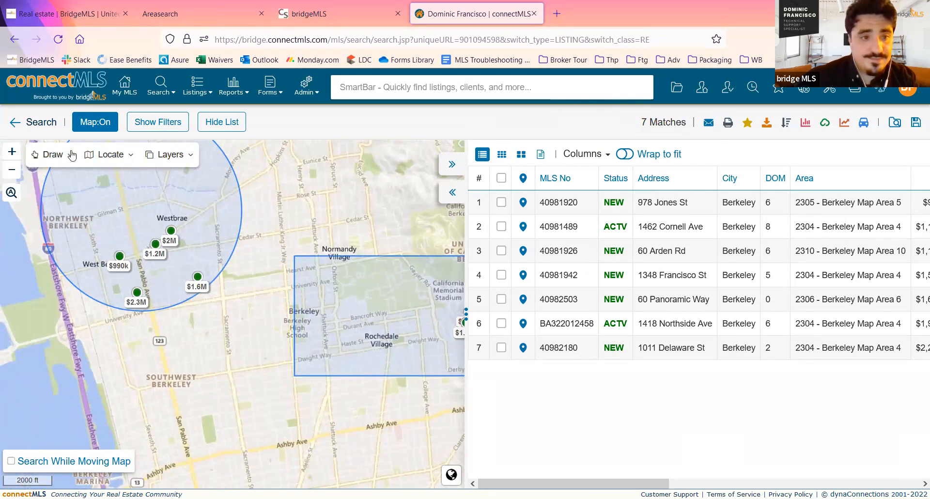
click(59, 157)
click(376, 314)
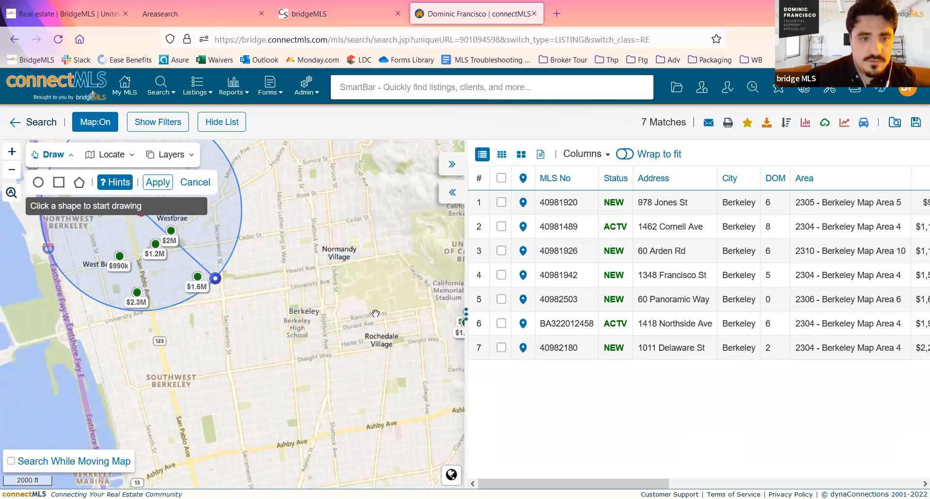
drag(291, 251, 401, 305)
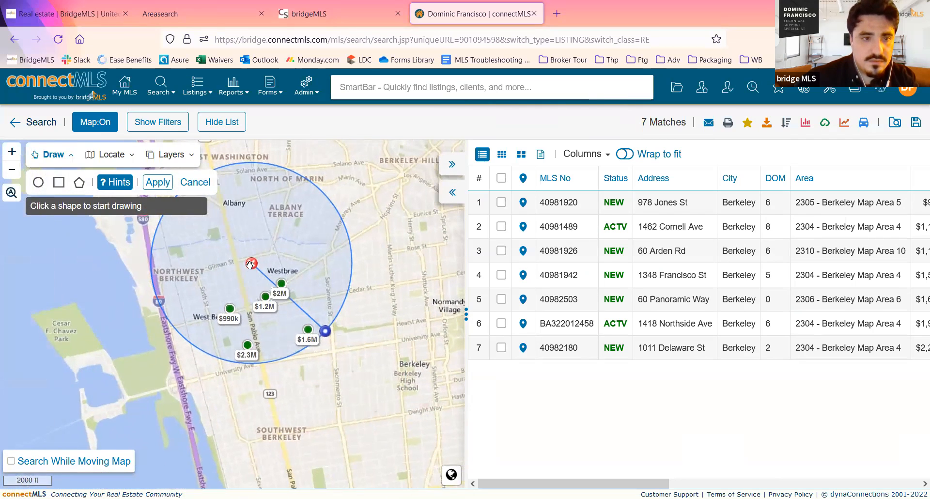
click(251, 264)
click(158, 183)
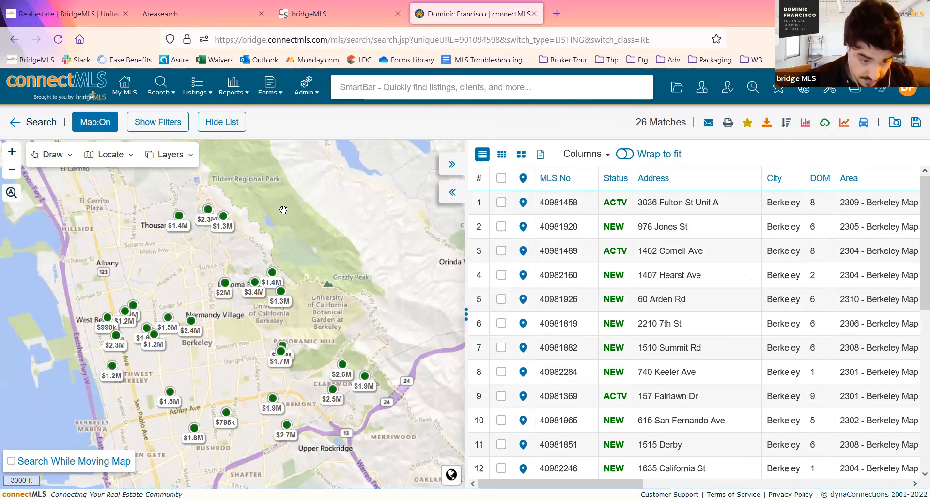
- Collapse the map so the results list takes the full width, and look across its columns
drag(283, 210, 355, 198)
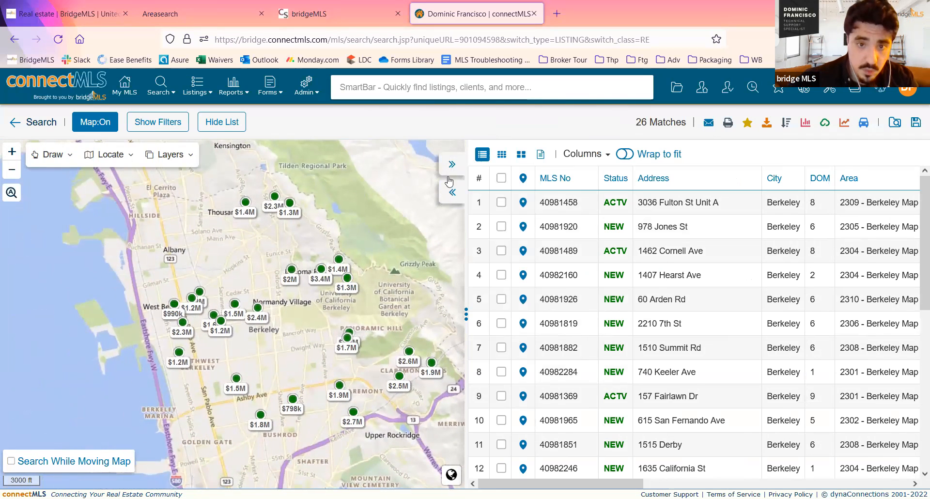
click(452, 194)
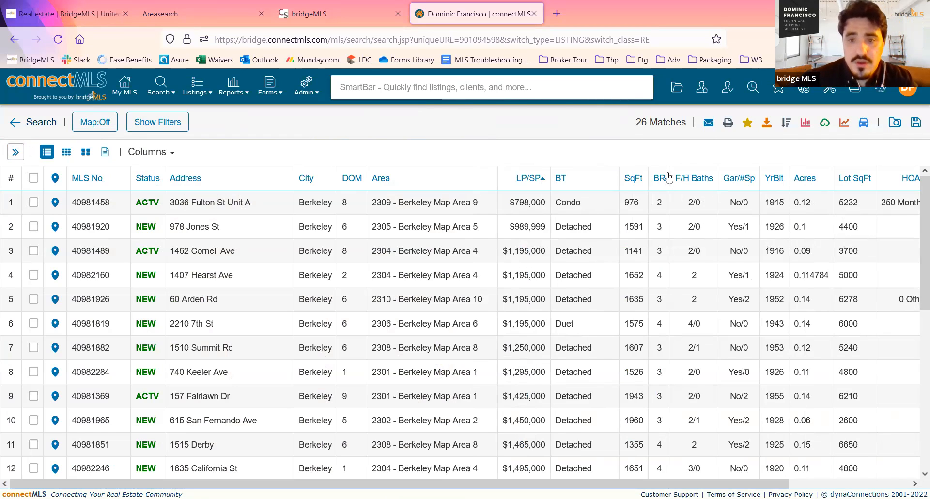
drag(426, 483, 329, 463)
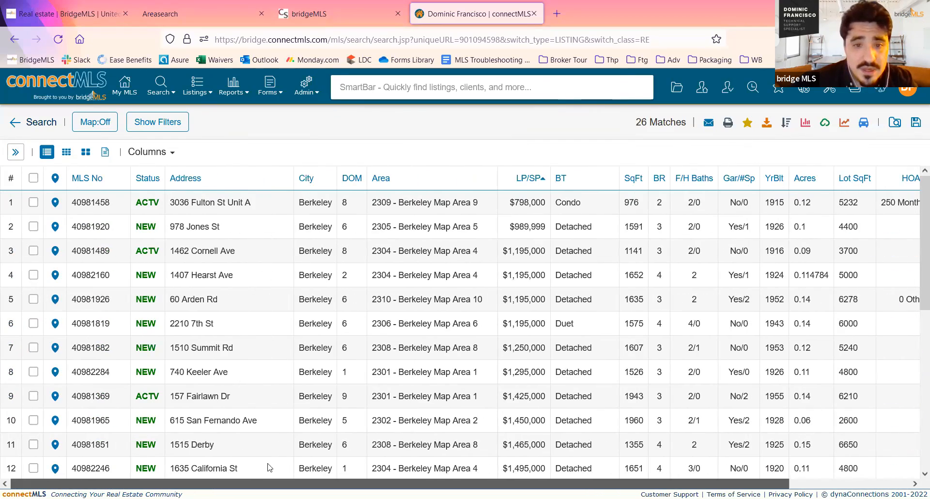
- Look across the remaining list columns, switch the search results to Thumbnail View, and browse through the listing cards
scroll(415, 466, right, 5)
scroll(620, 457, left, 5)
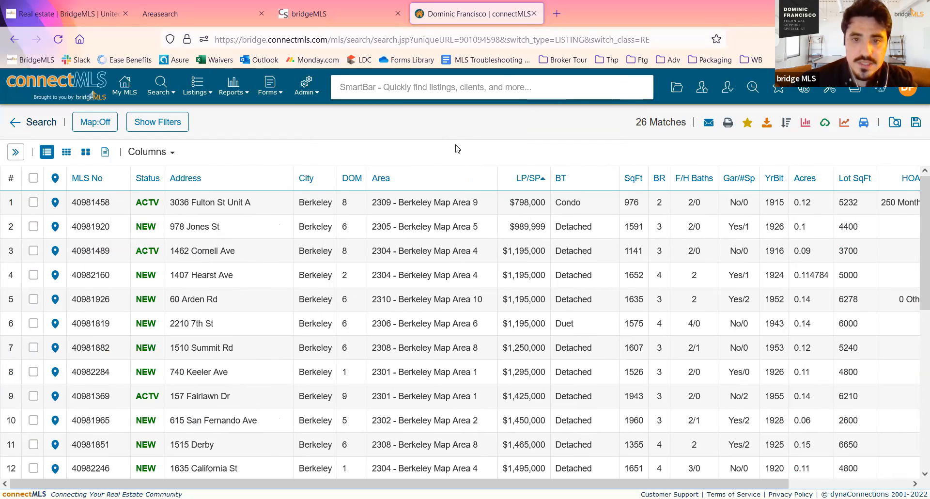
click(68, 155)
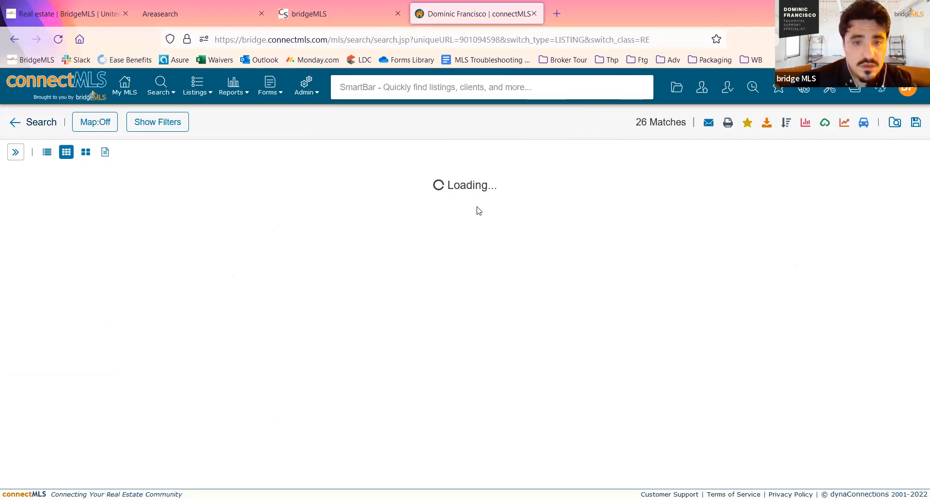
scroll(453, 225, down, 2)
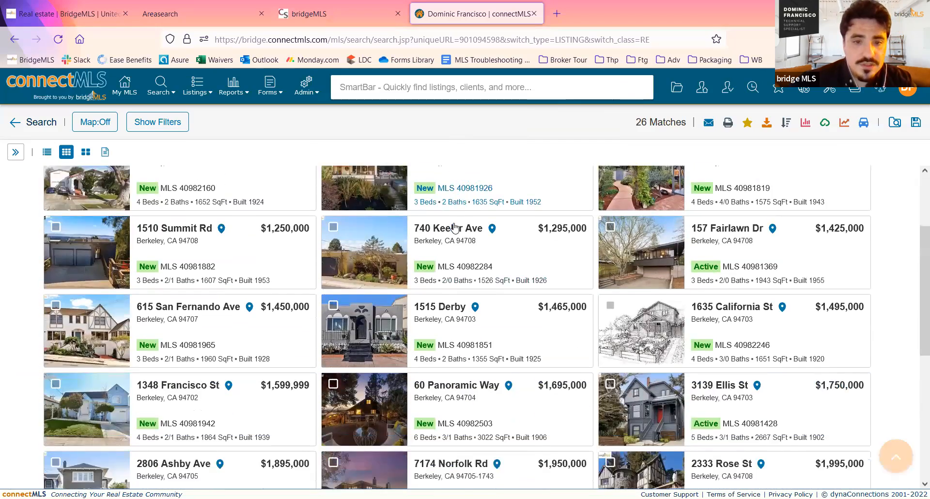
scroll(454, 227, up, 2)
scroll(455, 227, down, 4)
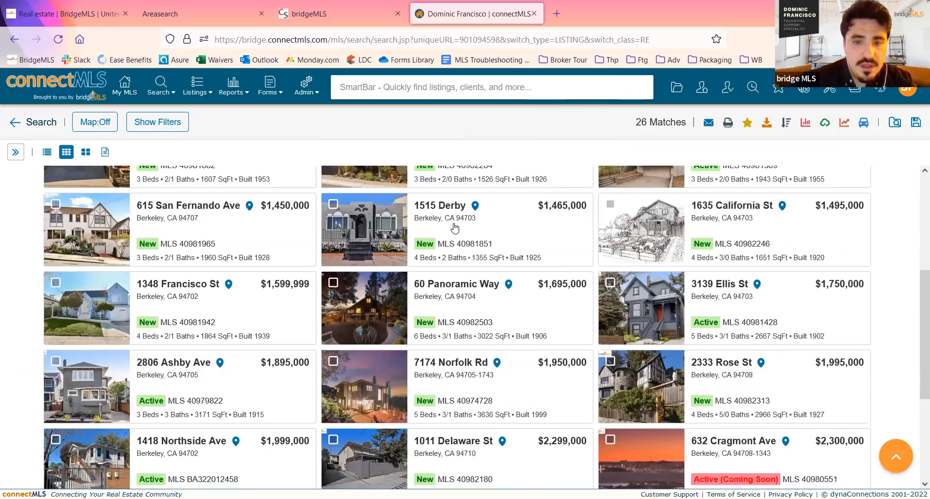
scroll(455, 226, down, 3)
scroll(455, 227, down, 1)
scroll(436, 218, up, 6)
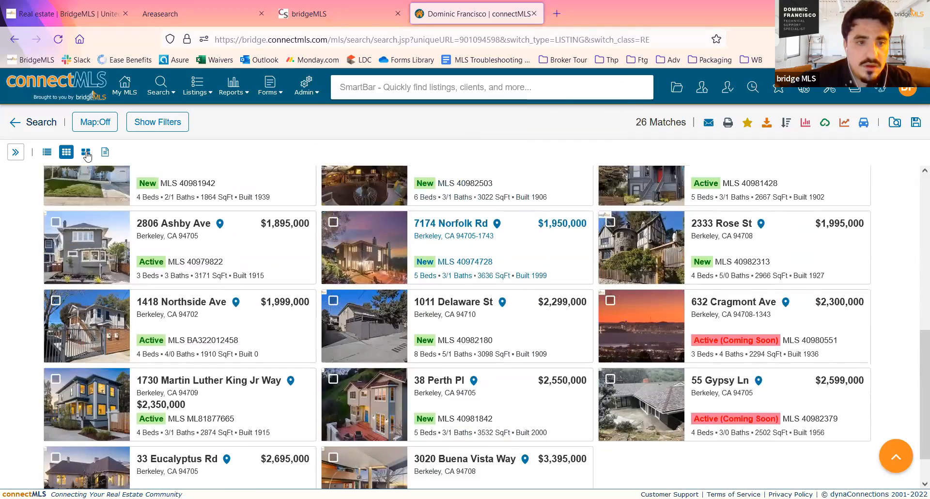
scroll(415, 208, up, 2)
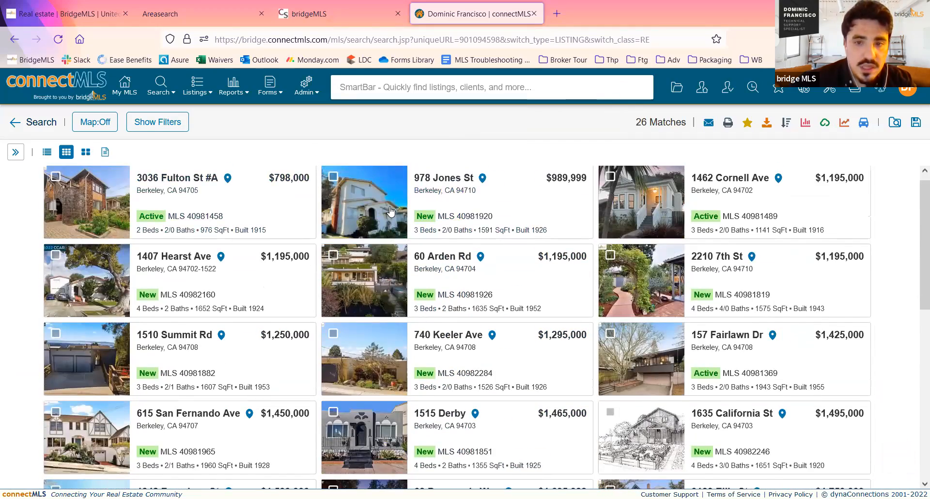
- Display the search results as large photo cards and browse the first rows of listings
click(86, 152)
scroll(391, 212, down, 4)
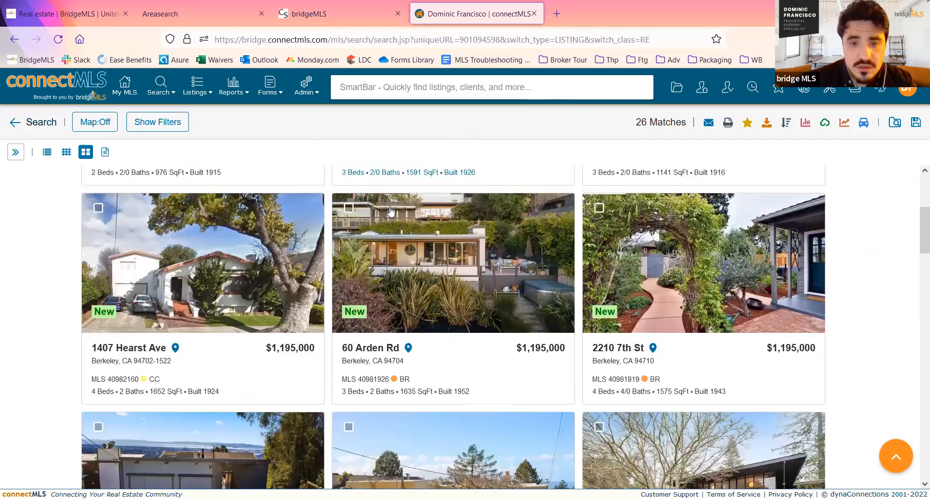
scroll(297, 194, down, 3)
scroll(339, 169, down, 4)
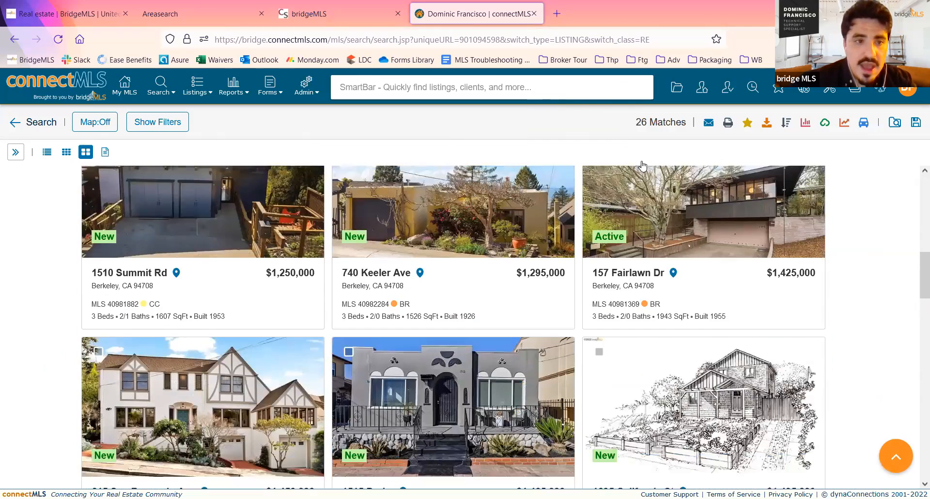
scroll(535, 181, up, 5)
scroll(535, 181, up, 4)
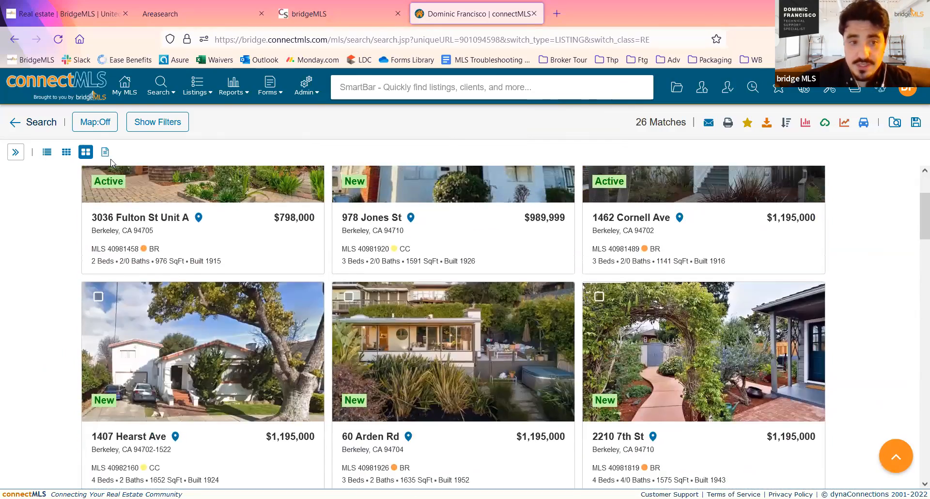
click(140, 243)
click(20, 216)
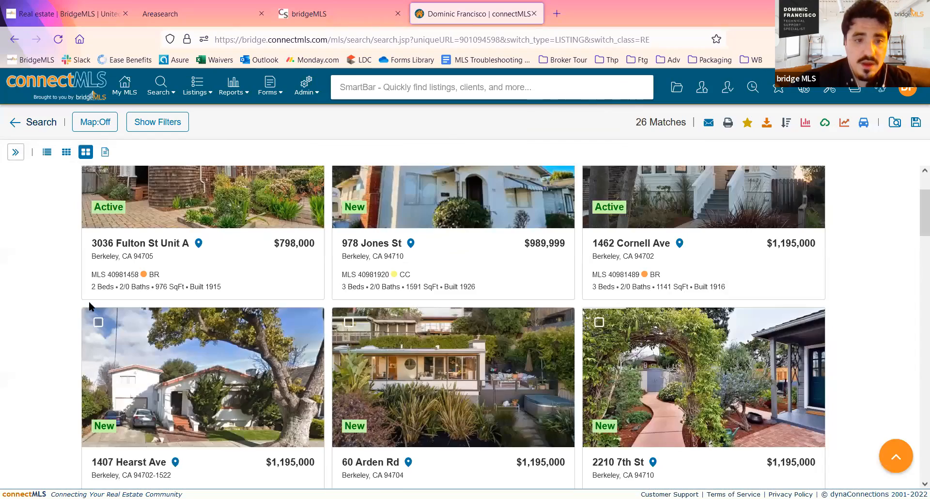
scroll(90, 303, up, 3)
scroll(95, 308, down, 5)
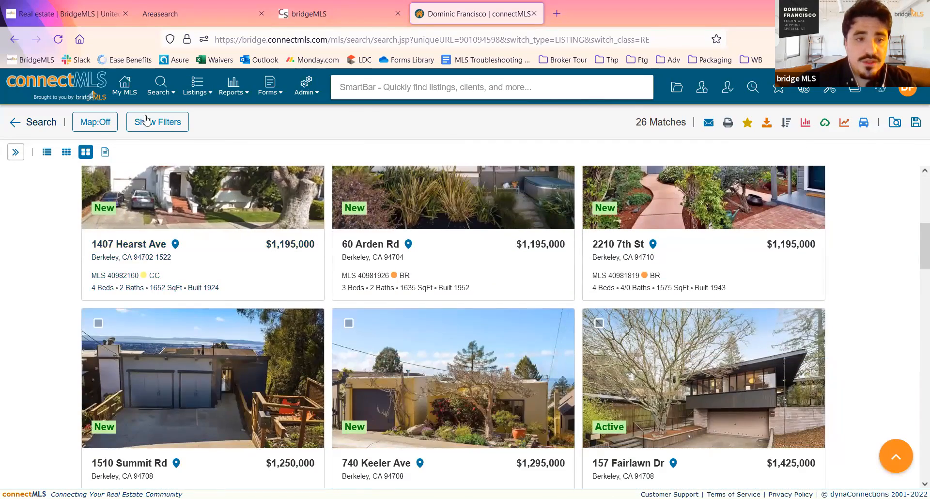
- Return to the list view by way of Thumbnail View, open the second listing's details, page forward and back, and close them
click(64, 155)
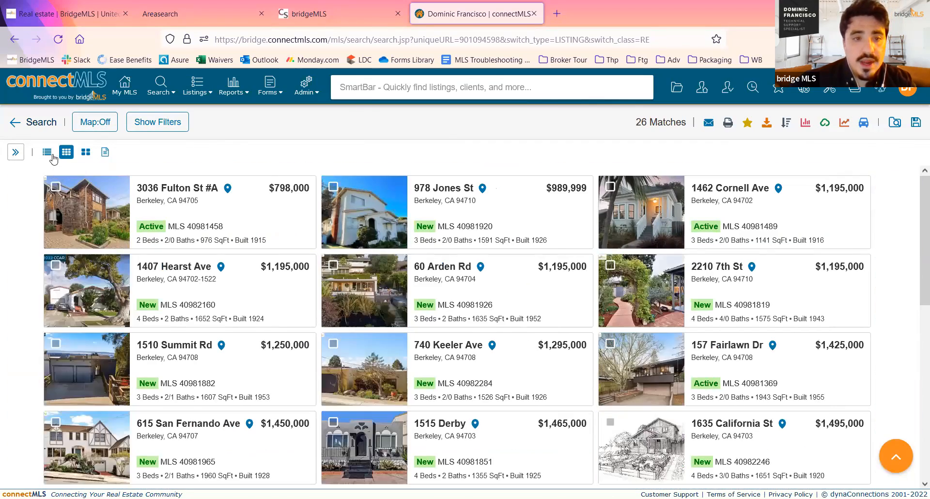
click(47, 152)
click(264, 228)
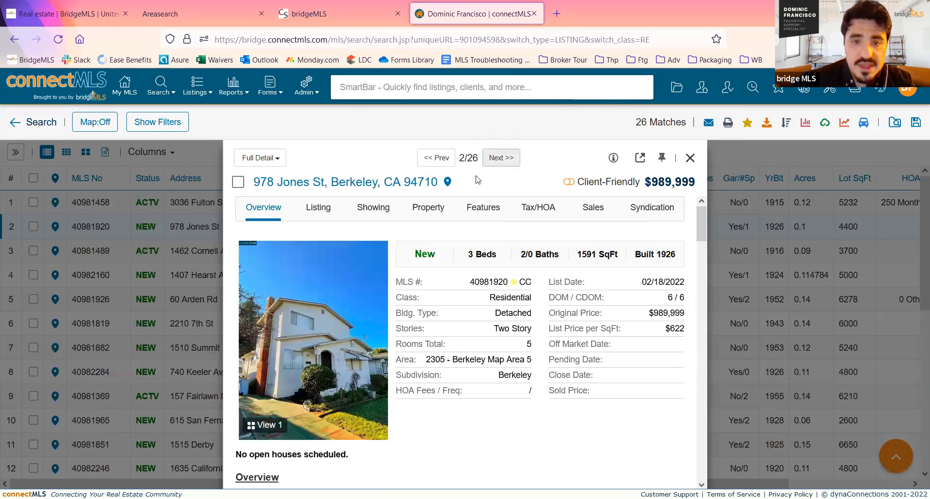
click(496, 160)
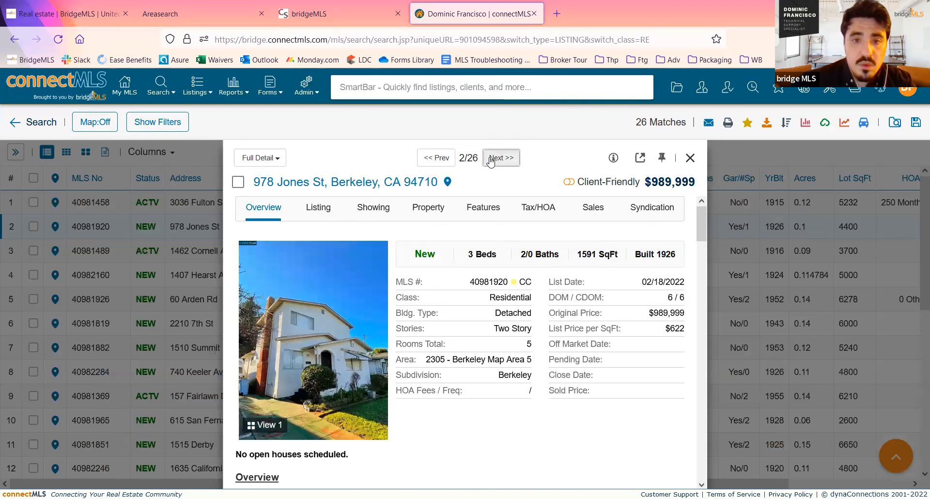
click(439, 158)
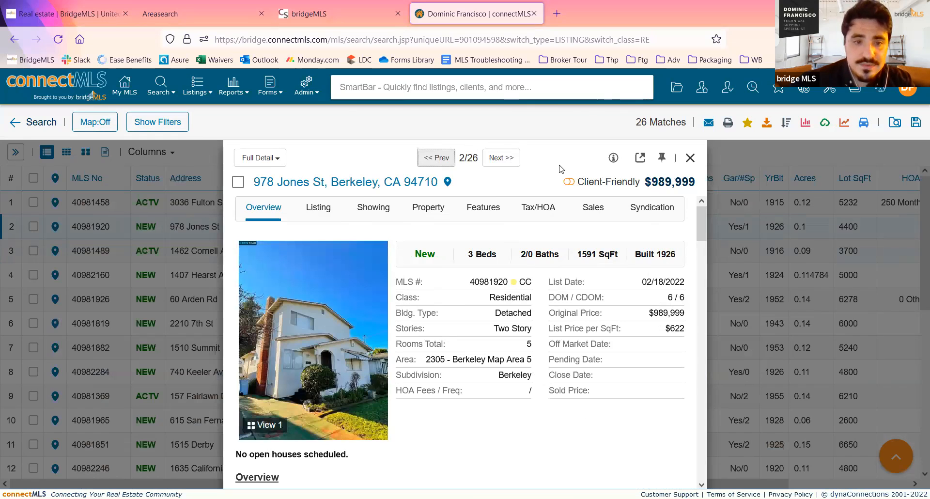
click(691, 158)
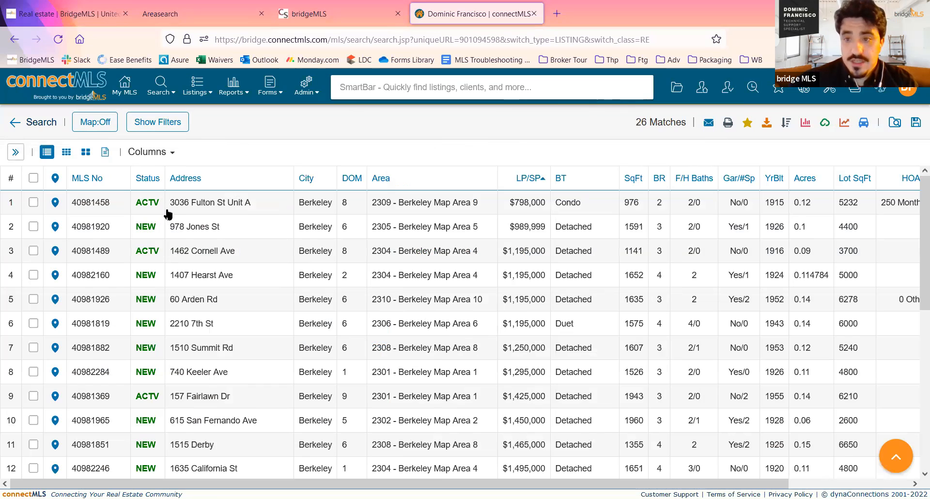
- Select the first, second, third and fifth listings individually, and extend the selection to all search results
click(33, 203)
click(33, 226)
click(33, 251)
click(33, 301)
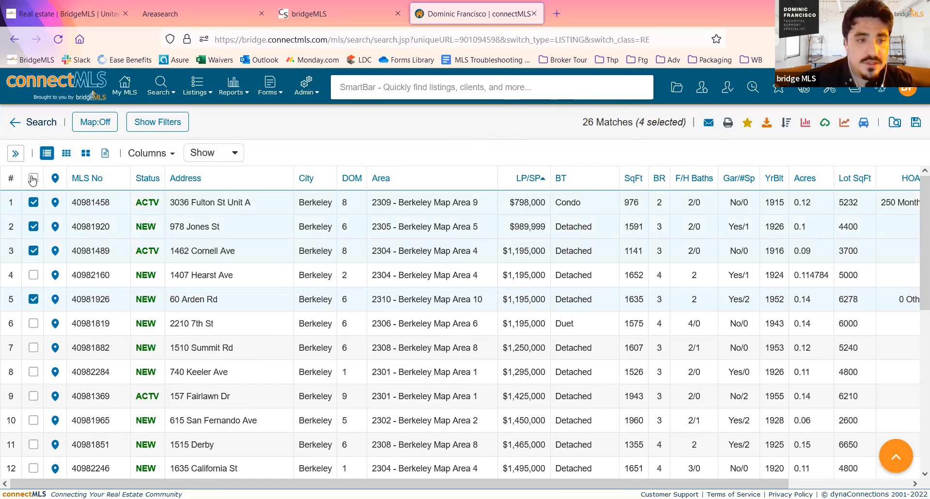
click(33, 178)
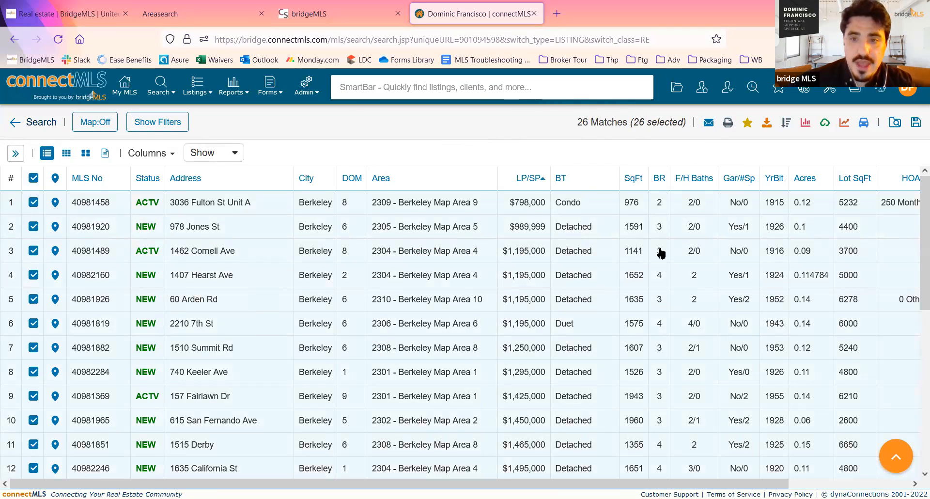
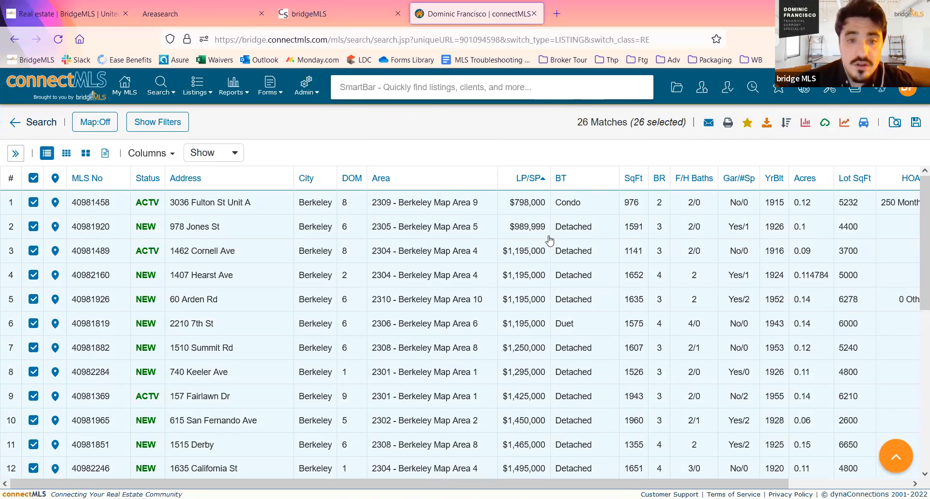
- Sort the search results by DOM, alternate between ascending and descending order, and look through the list in descending order
click(359, 186)
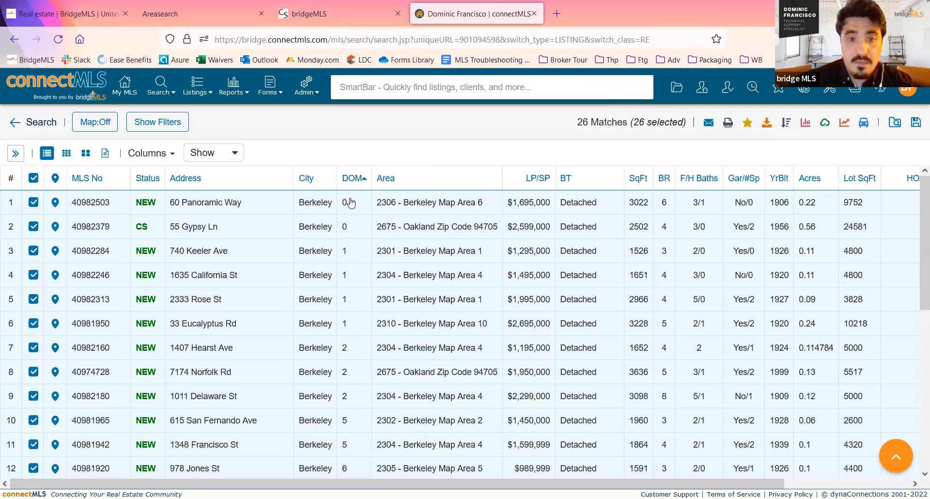
scroll(349, 199, down, 7)
scroll(351, 202, up, 7)
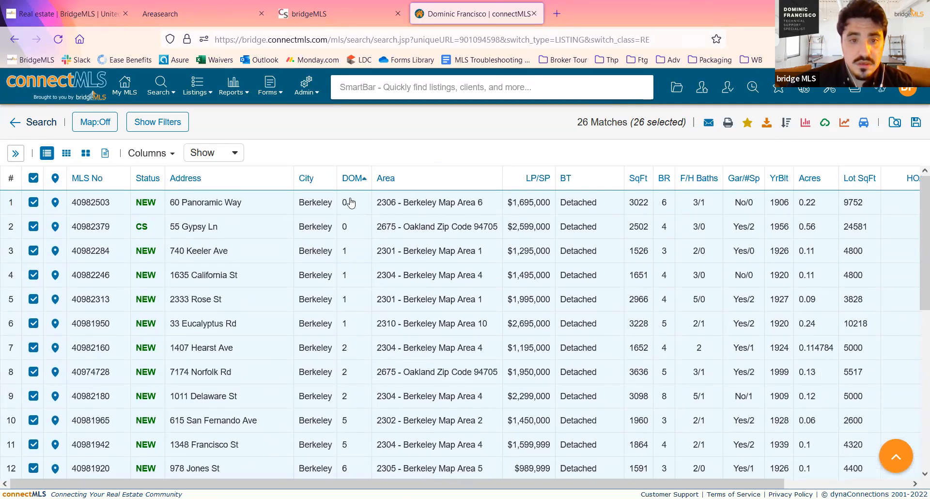
click(353, 180)
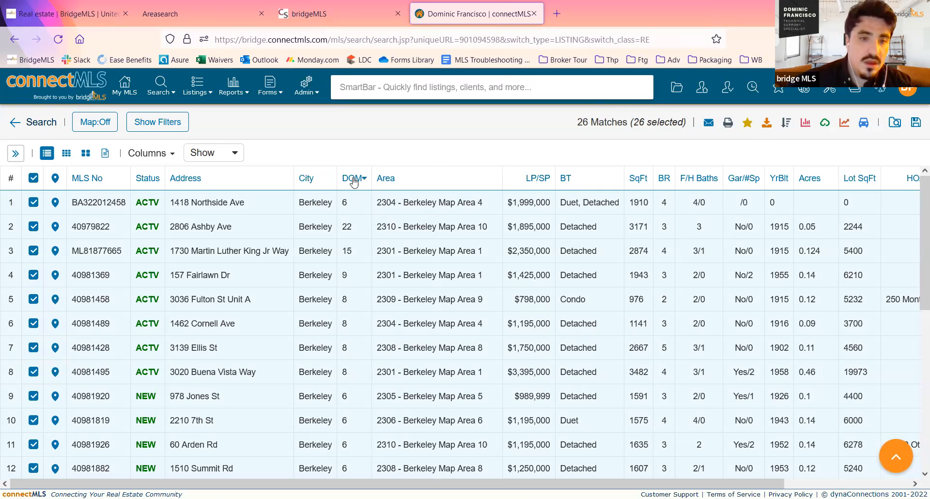
click(356, 180)
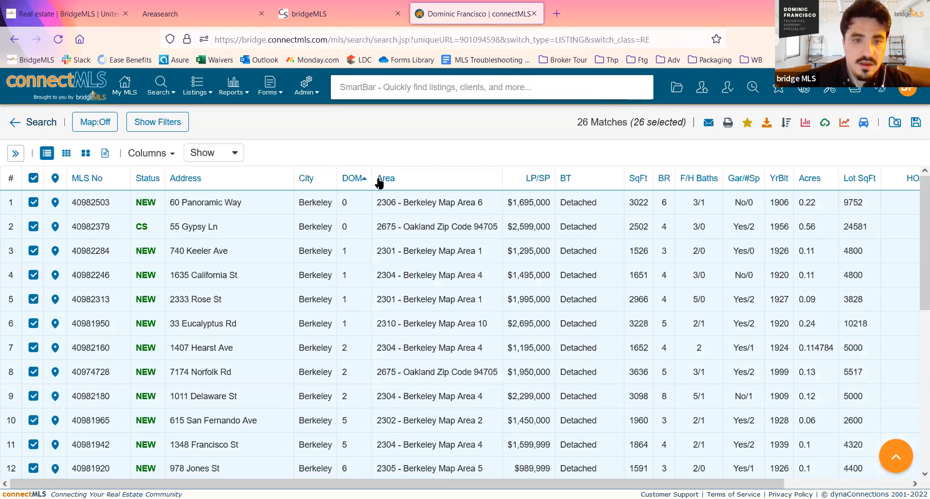
click(360, 182)
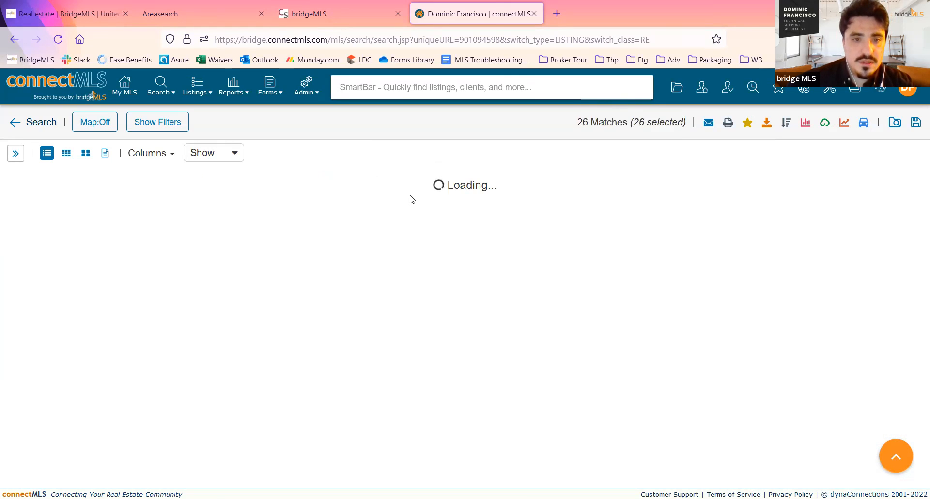
scroll(358, 189, down, 3)
scroll(362, 192, down, 2)
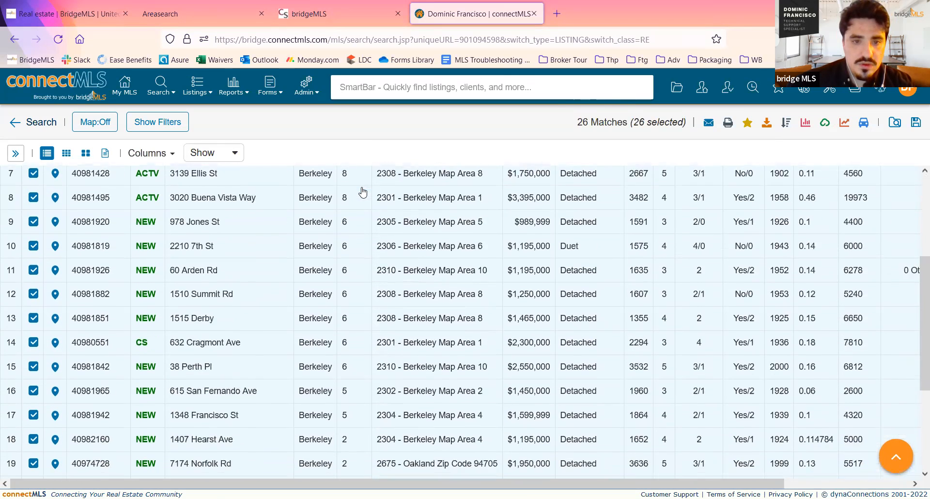
scroll(359, 198, up, 5)
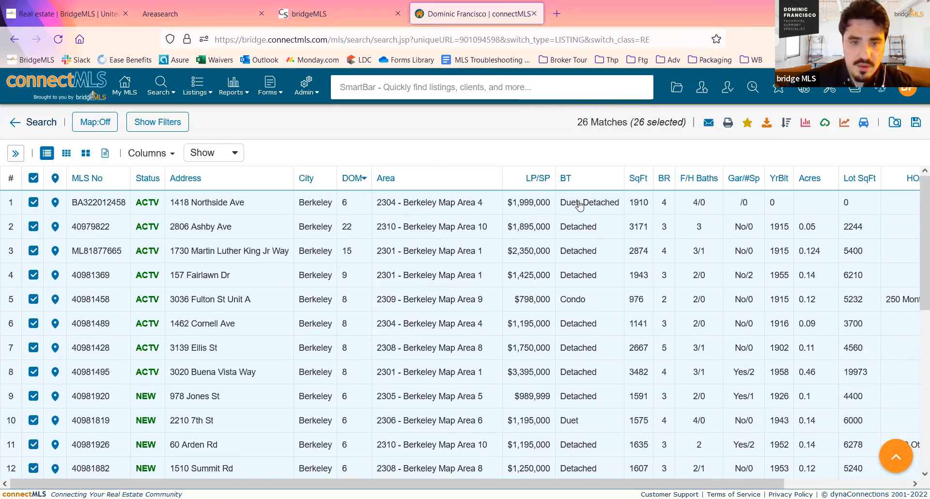
scroll(353, 204, down, 1)
scroll(364, 199, up, 2)
scroll(366, 198, down, 3)
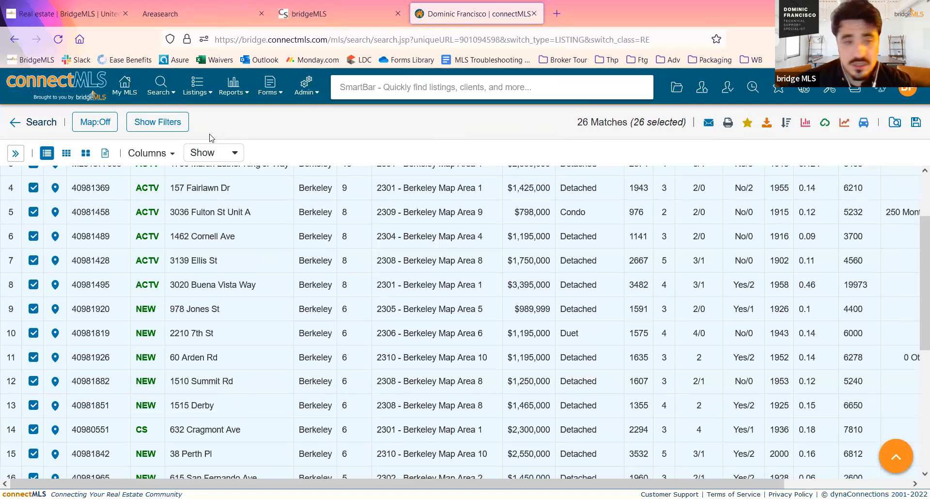
- Clear the selection of all search results and select only the fourth, fifth, seventh and eighth listings
scroll(47, 188, up, 2)
click(33, 178)
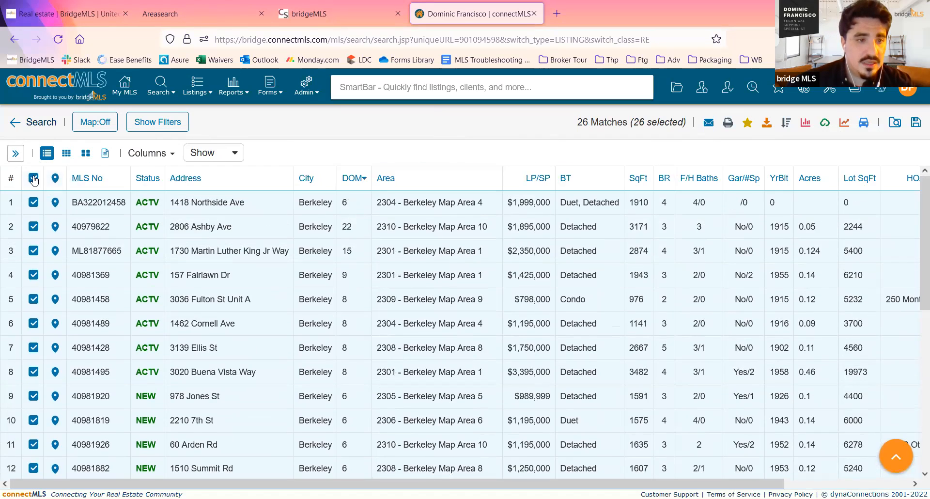
scroll(33, 184, down, 1)
click(33, 255)
click(34, 231)
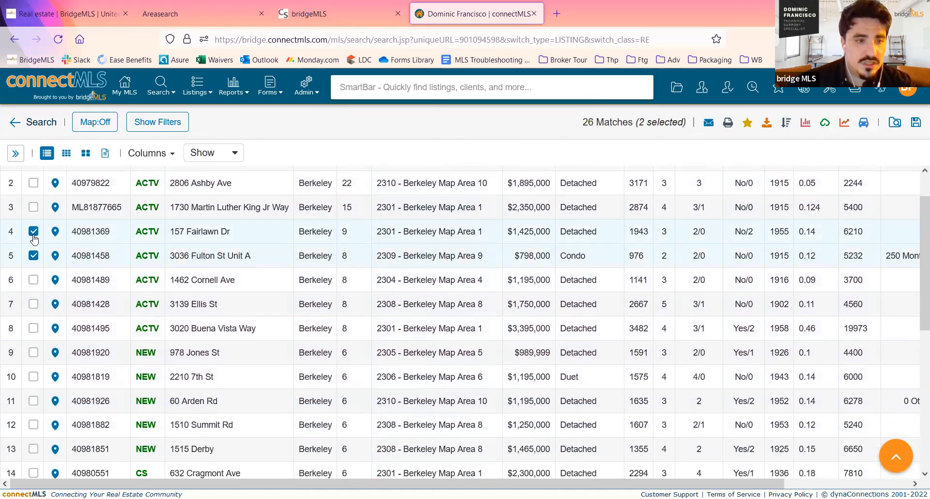
click(33, 304)
click(33, 328)
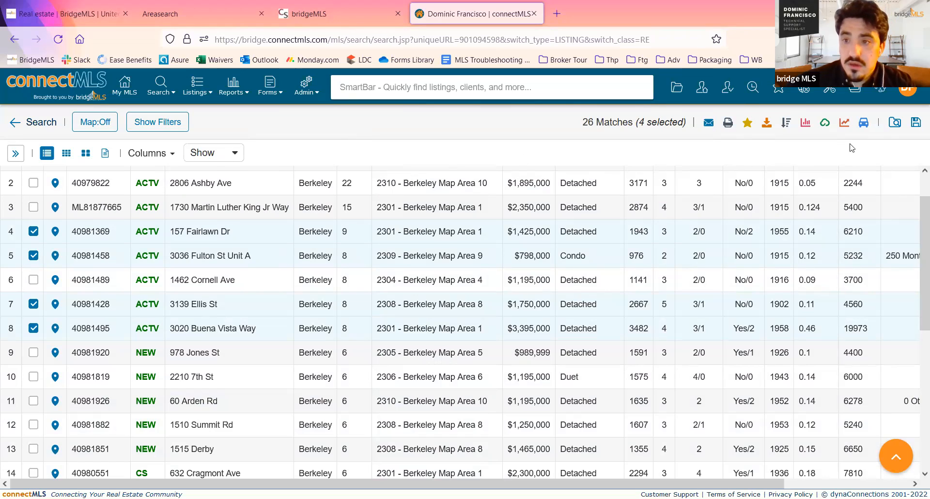
- Open and cancel Save Search, revisit the search criteria form, and reopen Save Search from the results list
click(915, 124)
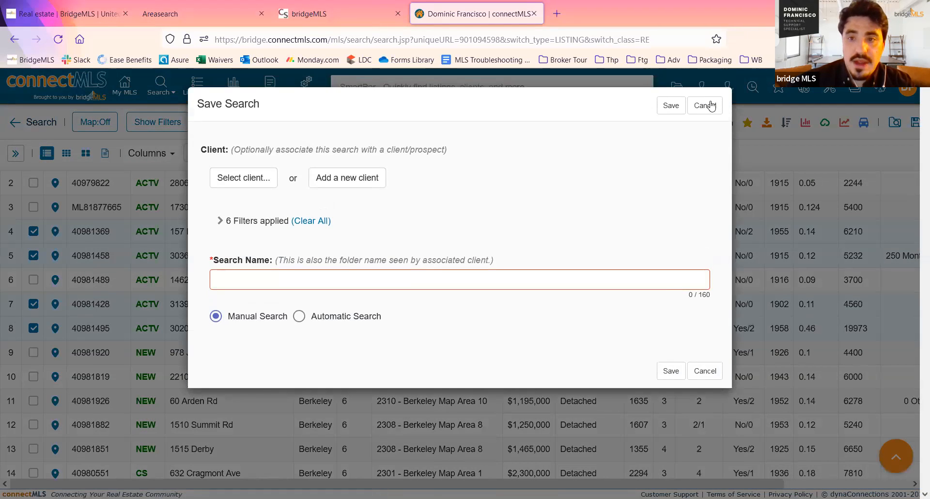
click(706, 105)
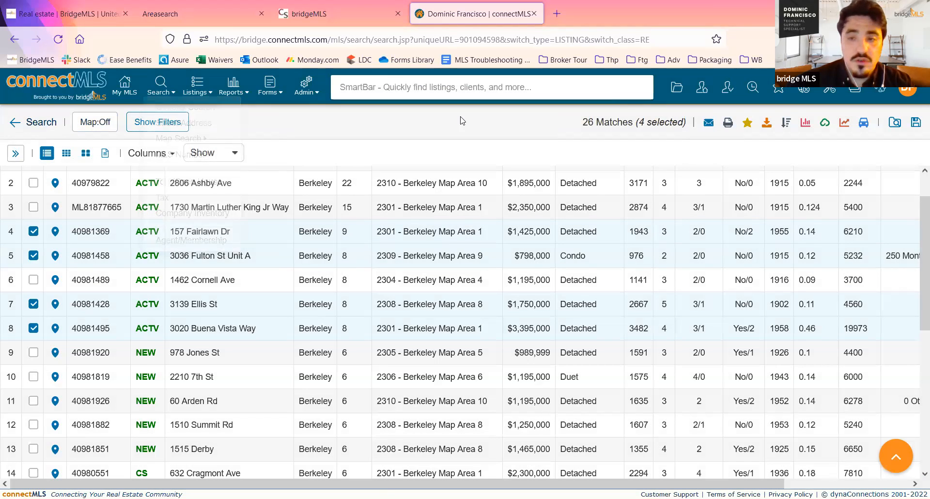
click(32, 125)
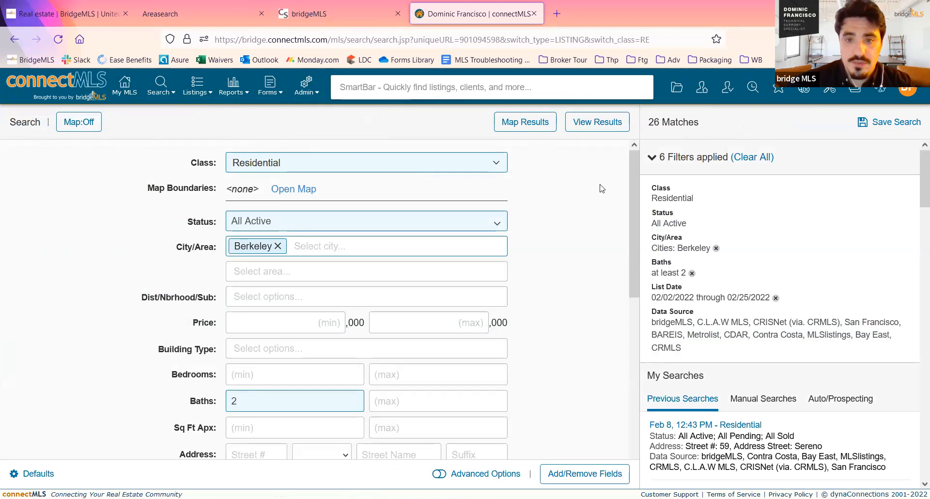
click(600, 125)
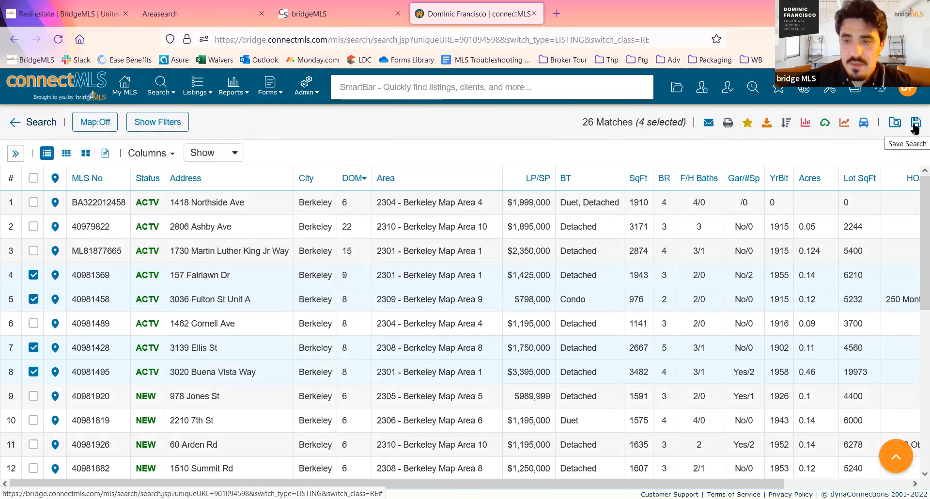
click(915, 124)
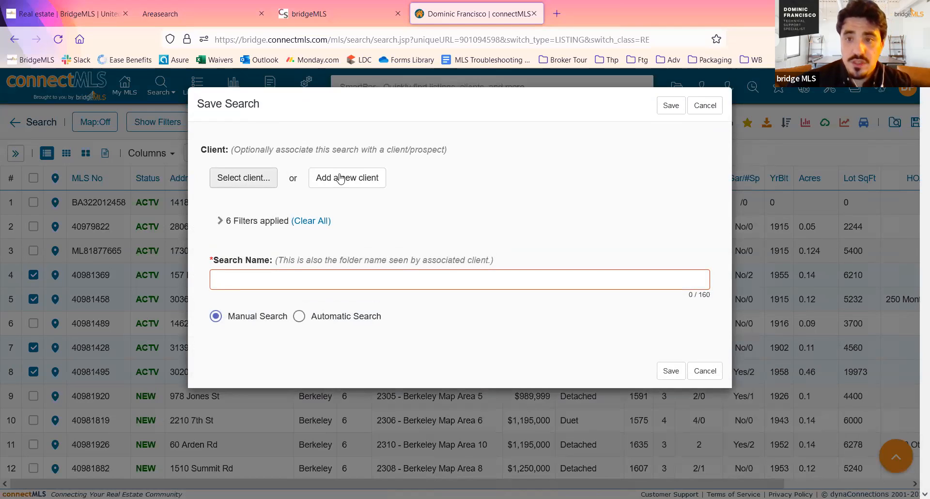
- Start adding a new client for the saved search with the contact type Client, and cancel the form
click(373, 180)
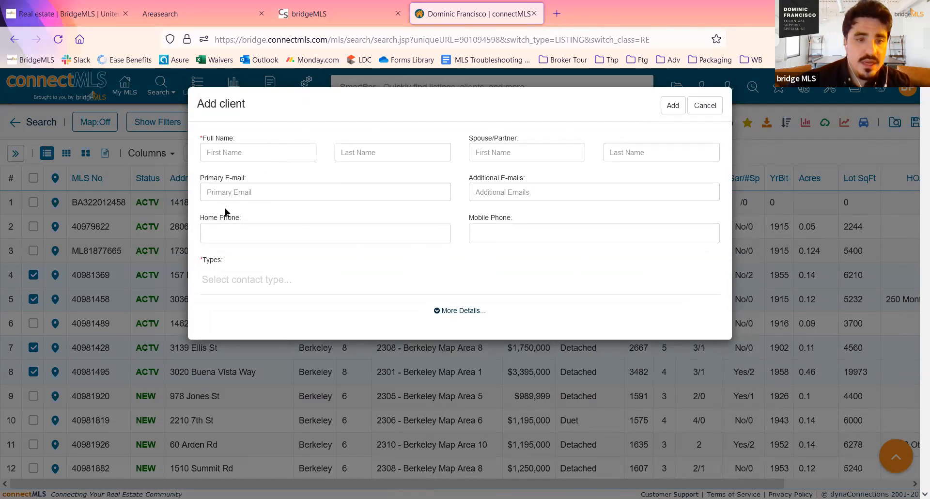
click(256, 279)
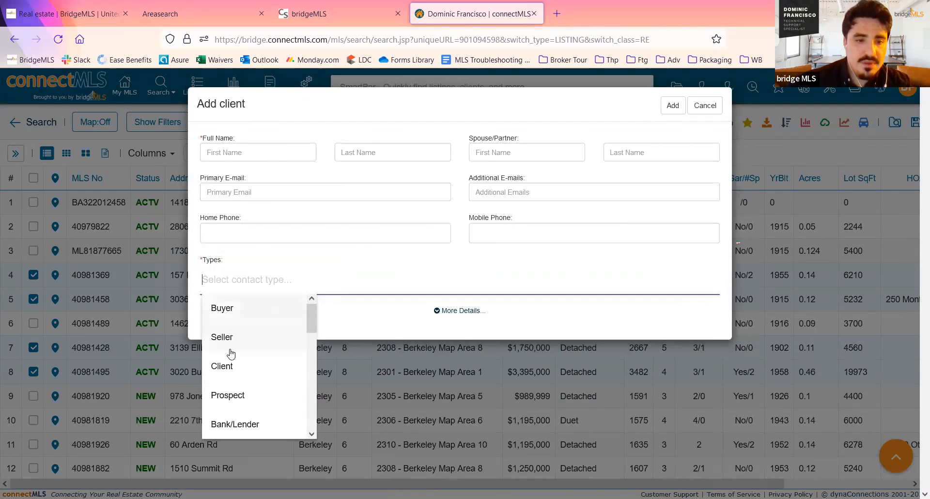
click(234, 367)
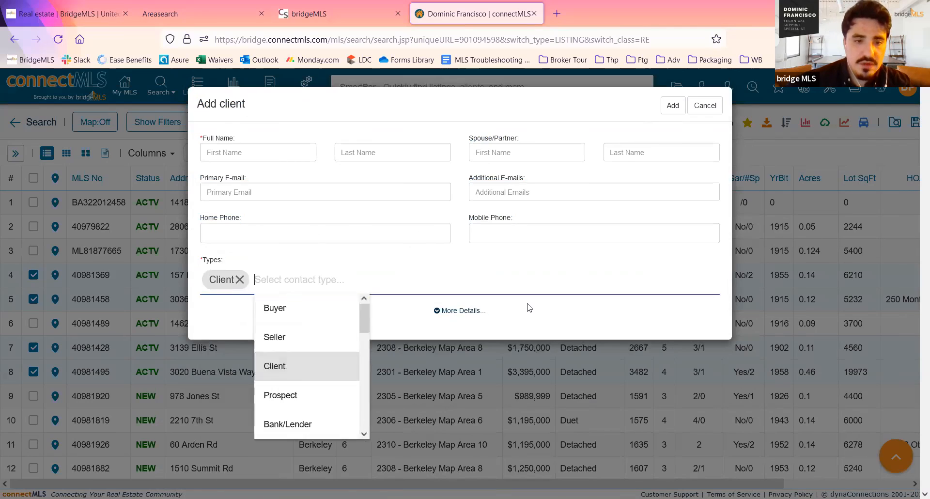
click(705, 105)
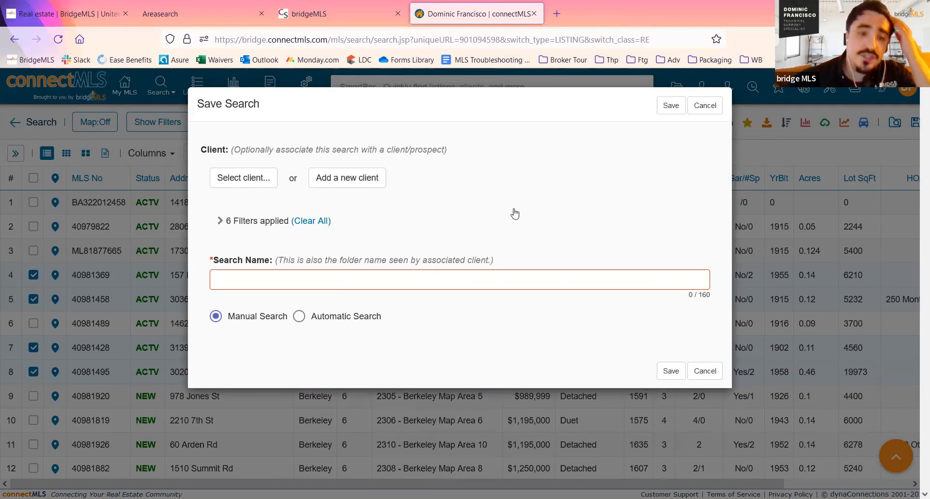
- Make the saved search an Automatic Search, comparing its options with those of Manual Search
click(300, 316)
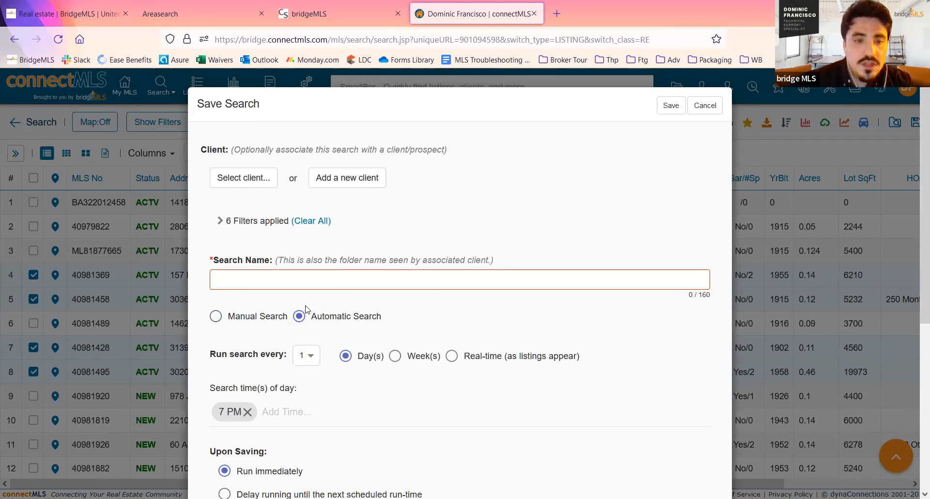
click(257, 315)
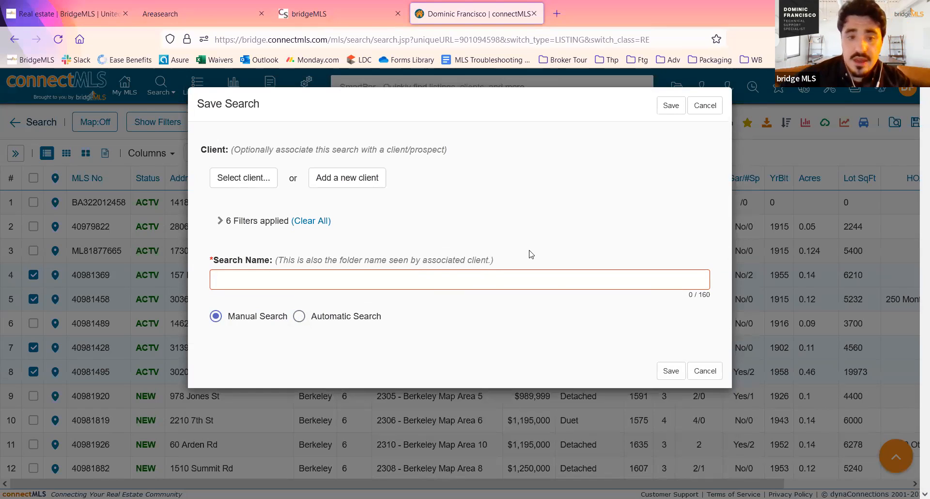
click(368, 320)
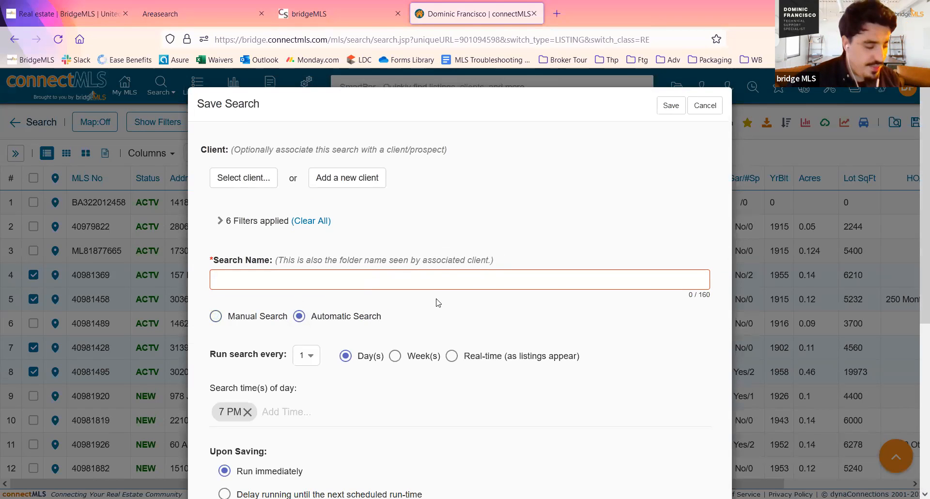
- Compare the weekly and real-time schedules for the automatic search and settle on running it every day
scroll(512, 303, down, 3)
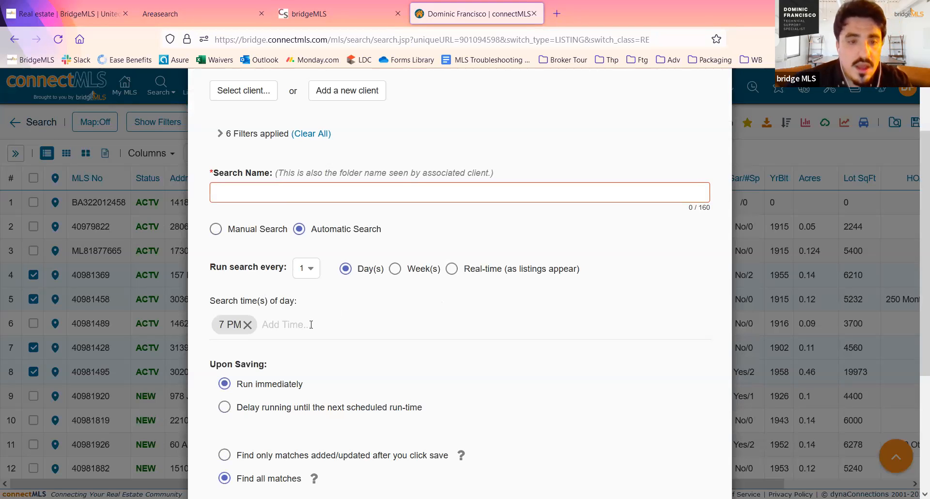
click(395, 269)
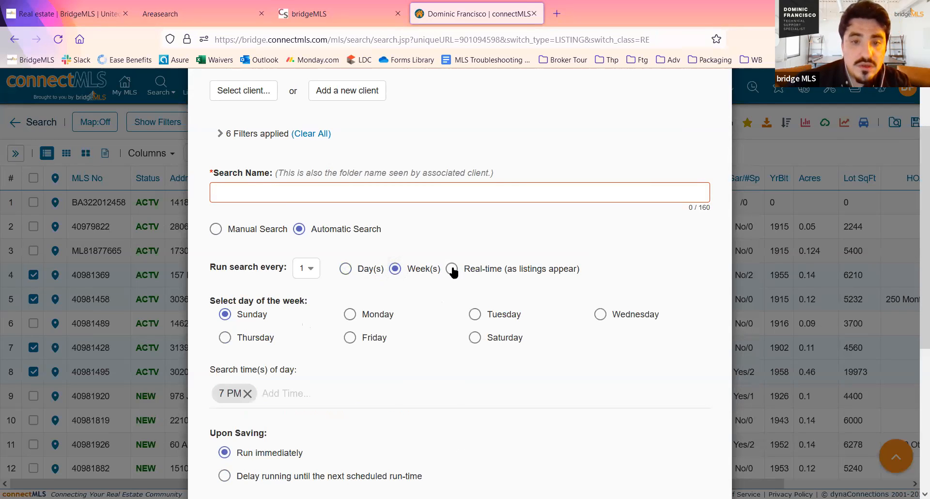
click(452, 270)
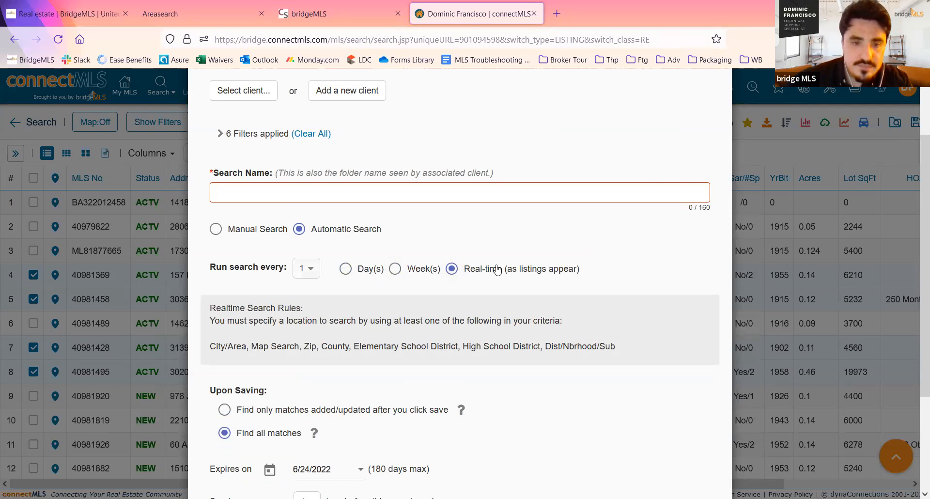
click(369, 269)
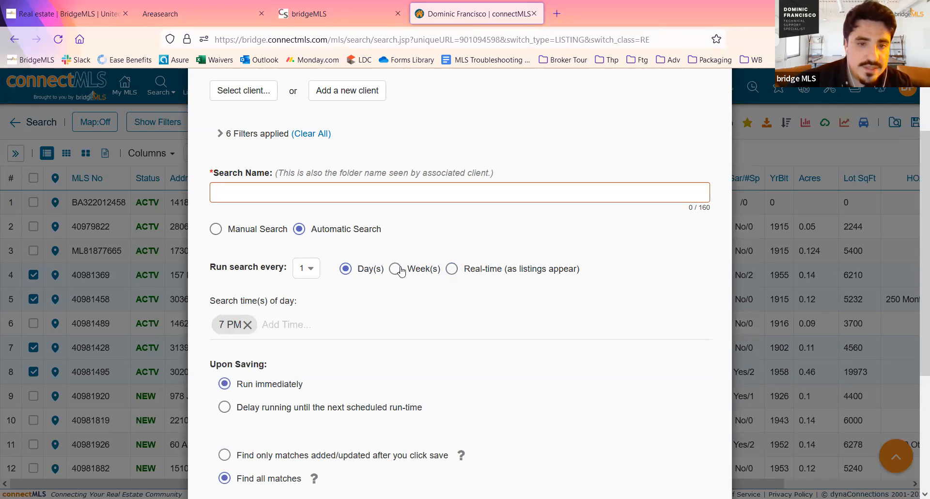
click(402, 269)
click(371, 269)
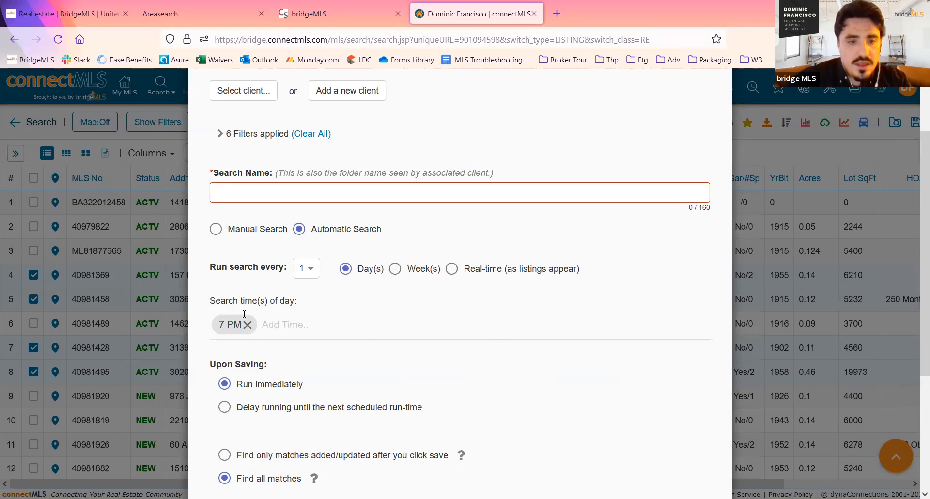
- Set the automatic search's only run time to 2 PM and review the run, match, expiry and notification options
scroll(237, 315, down, 1)
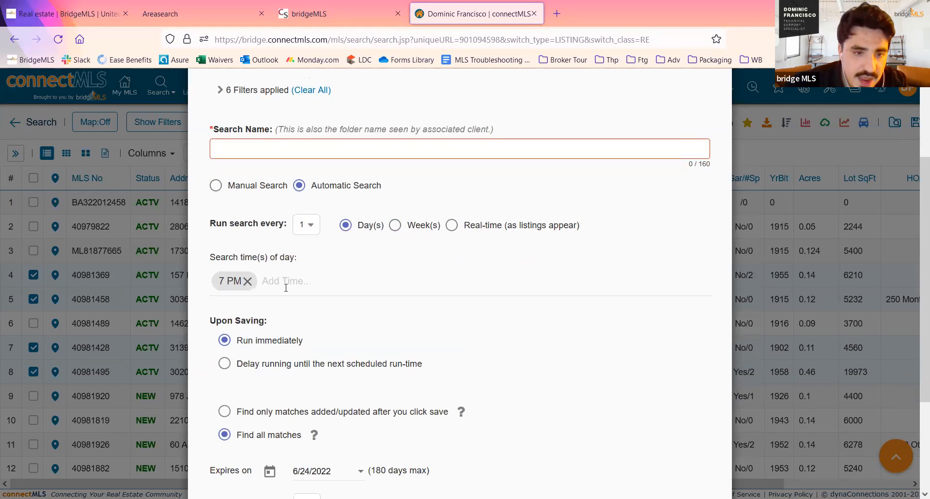
click(249, 282)
scroll(271, 335, down, 5)
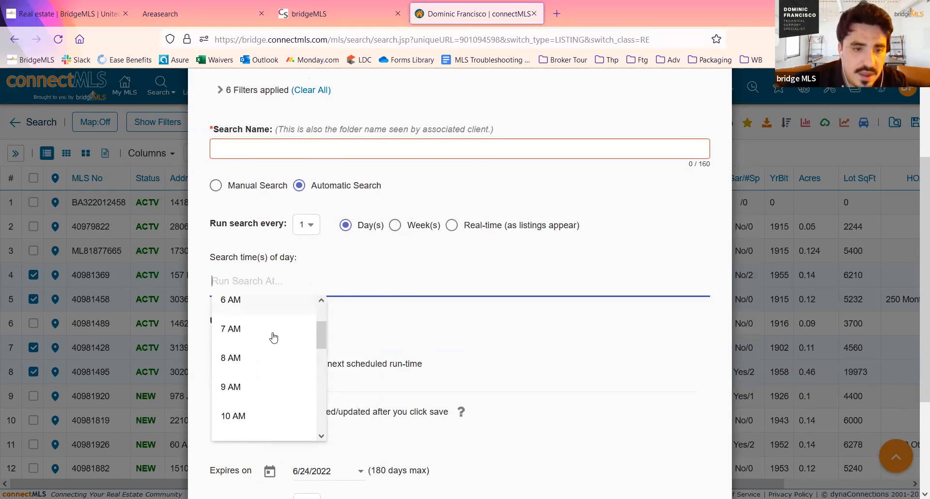
click(274, 338)
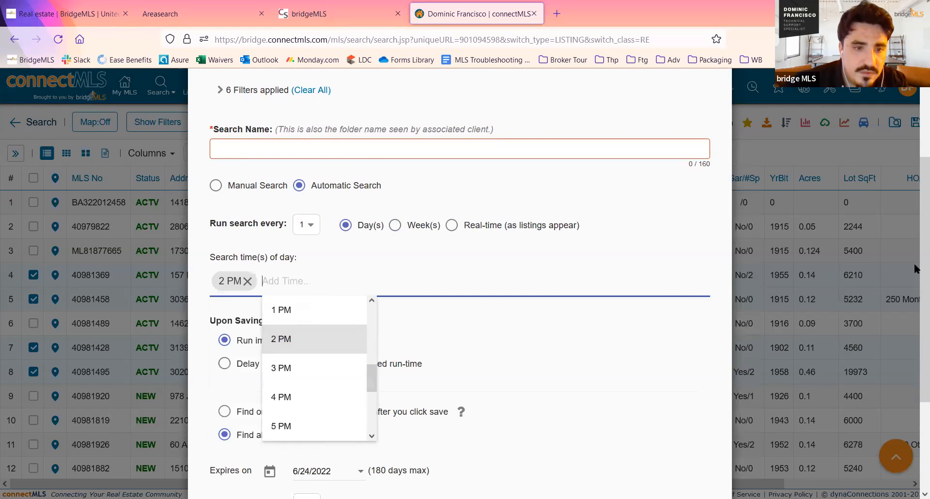
click(696, 328)
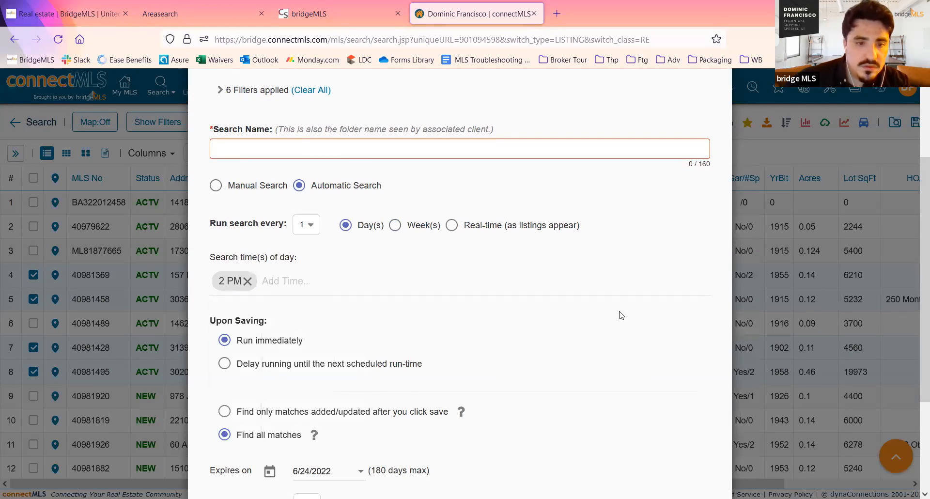
scroll(597, 311, down, 3)
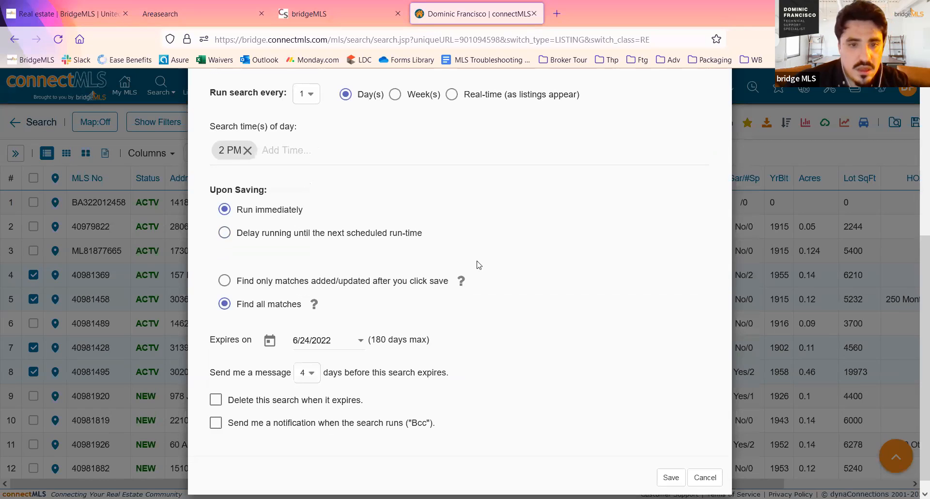
scroll(376, 277, down, 1)
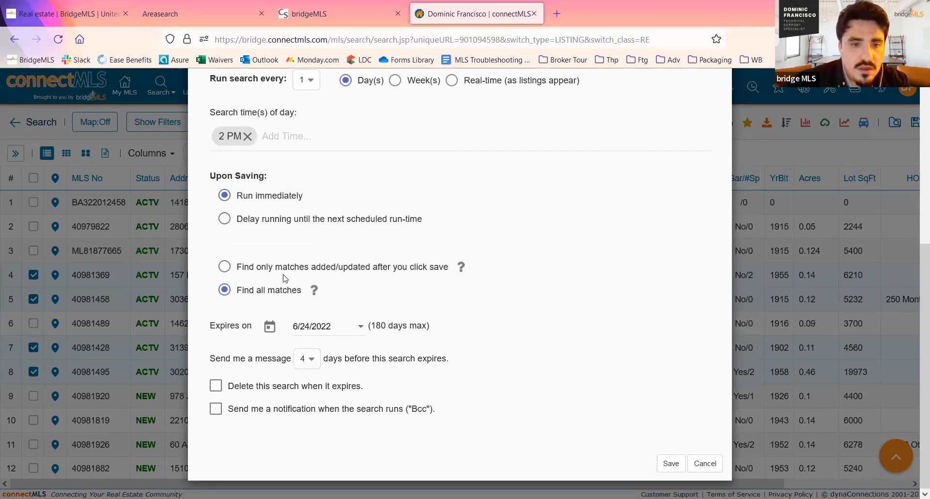
scroll(252, 279, up, 1)
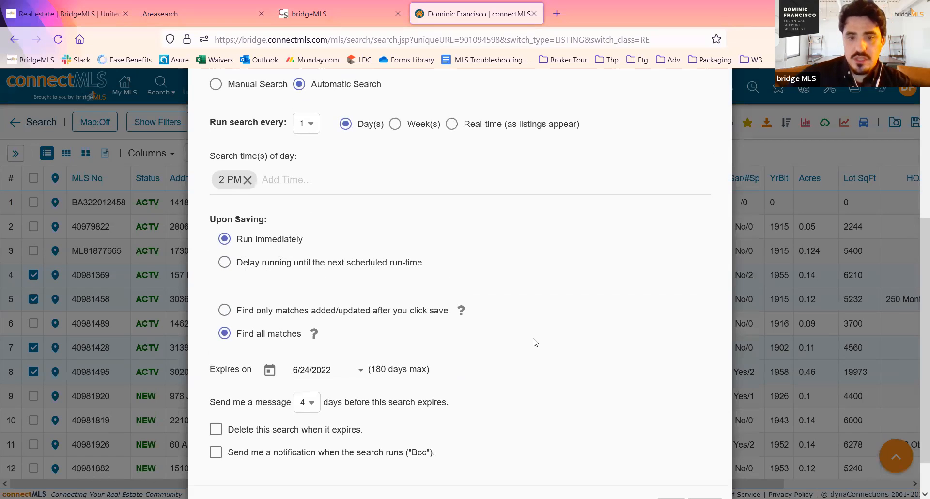
- Associate the saved search with an existing client picked from the client list
scroll(535, 342, up, 1)
scroll(463, 330, up, 4)
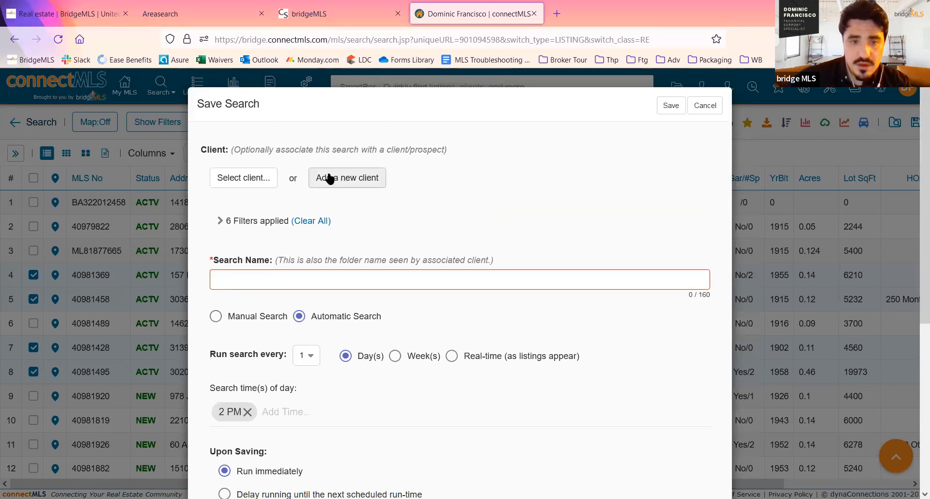
click(245, 184)
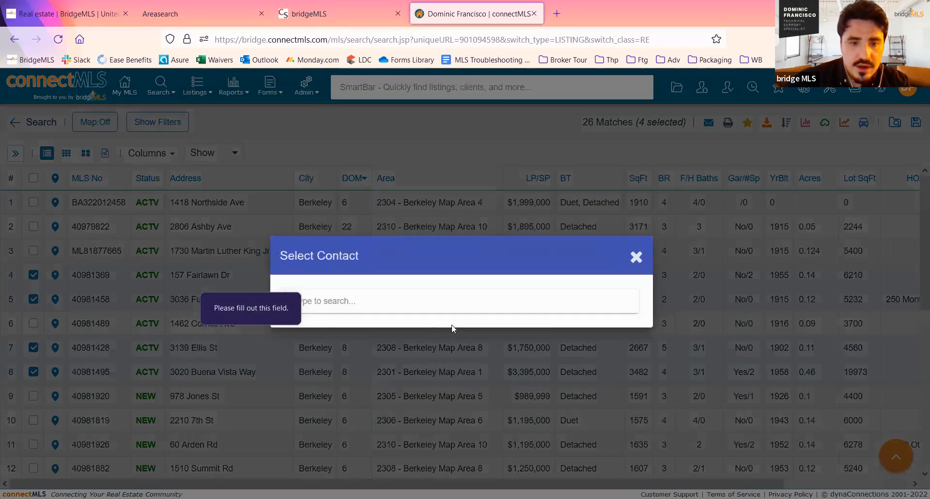
click(413, 319)
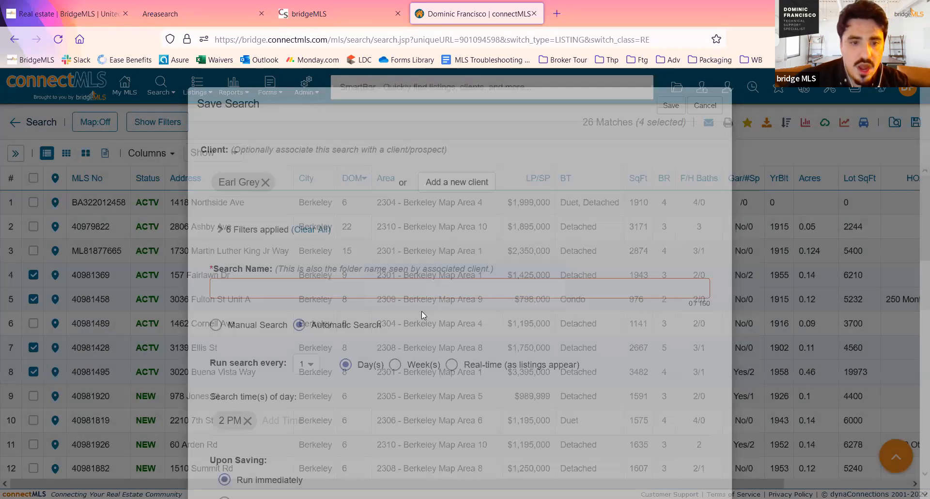
- Review the saving, expiry and client notification options, and enable "Send me a notification when the search runs (Bcc)"
scroll(423, 315, down, 5)
scroll(423, 313, down, 1)
scroll(436, 315, up, 6)
scroll(629, 336, down, 5)
scroll(629, 337, down, 3)
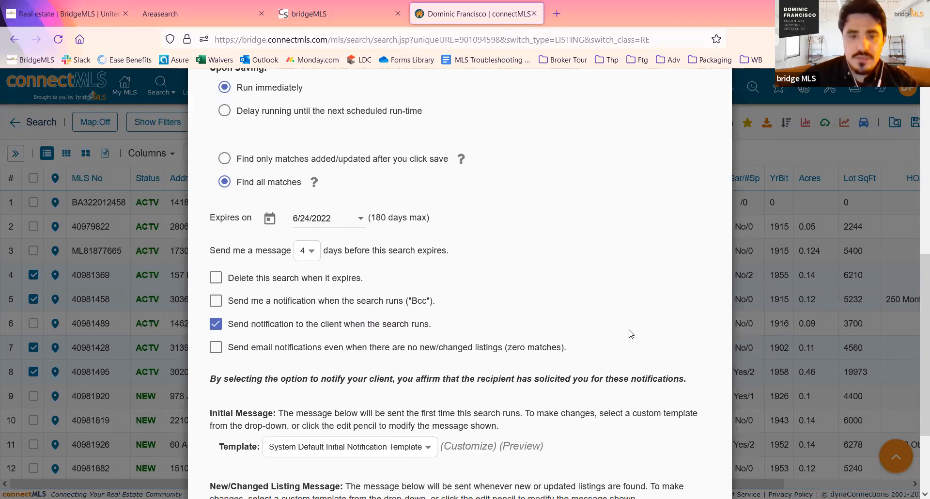
scroll(620, 290, up, 2)
scroll(596, 260, down, 2)
scroll(596, 261, up, 2)
scroll(578, 245, down, 1)
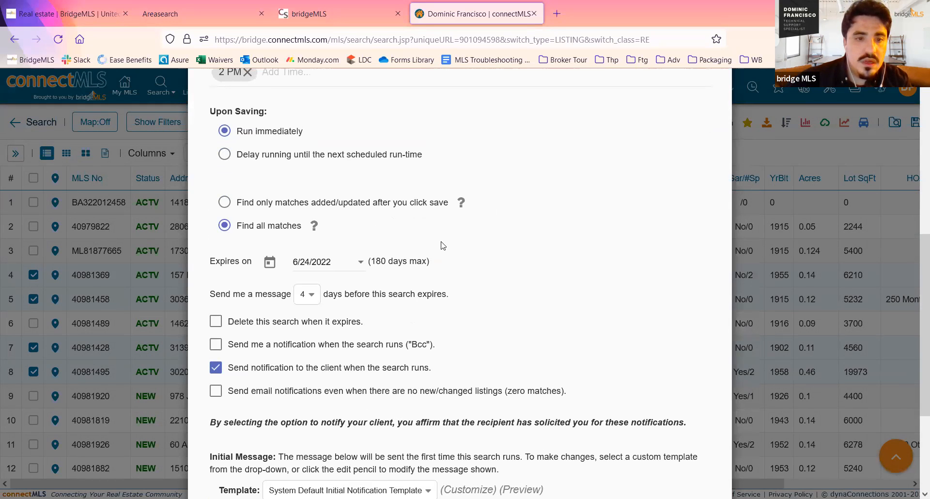
scroll(442, 245, down, 1)
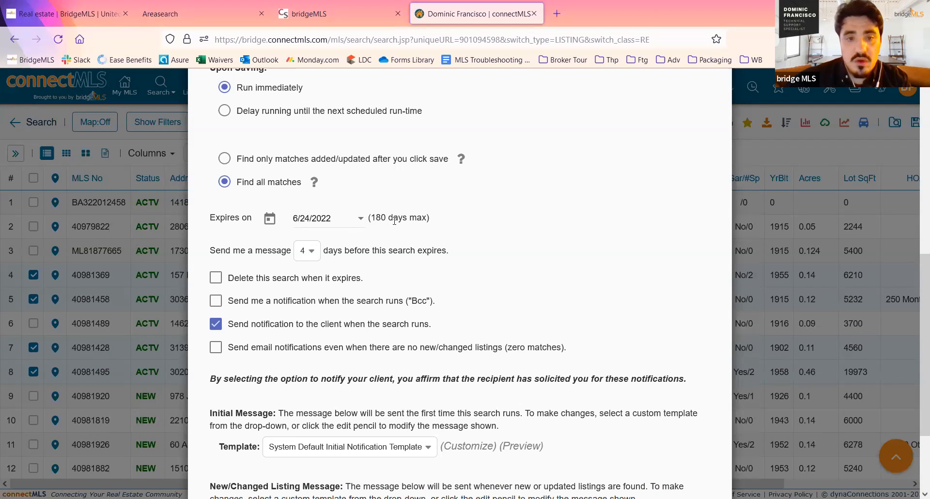
scroll(395, 221, down, 1)
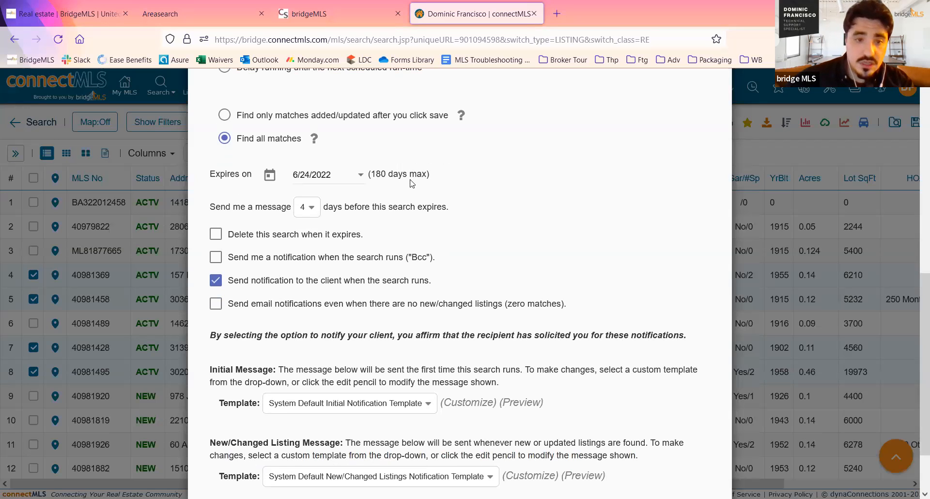
scroll(489, 188, down, 2)
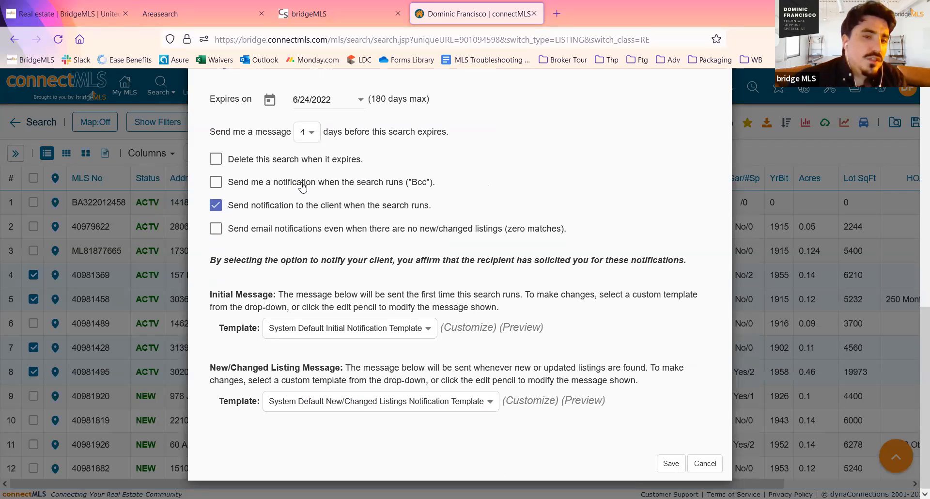
click(359, 182)
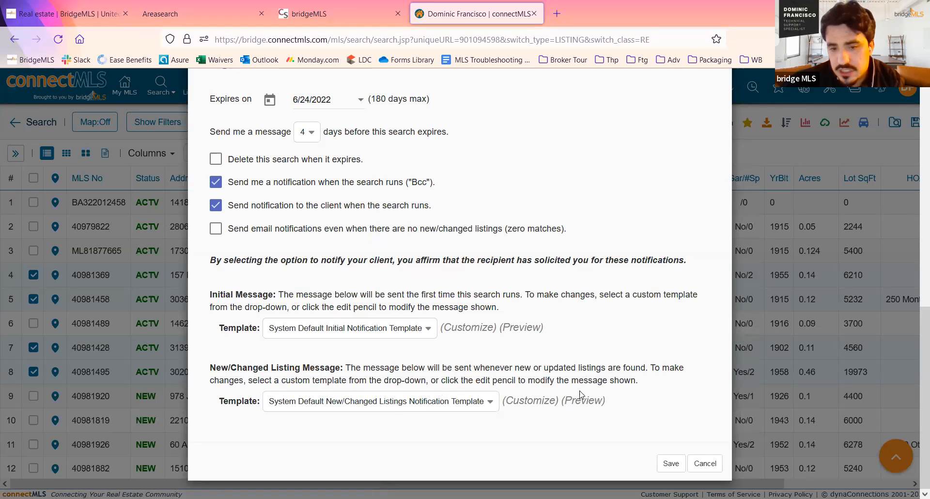
- Preview the System Default Initial Notification Template and read its subject, body and substitution variables
drag(236, 296, 308, 307)
click(309, 307)
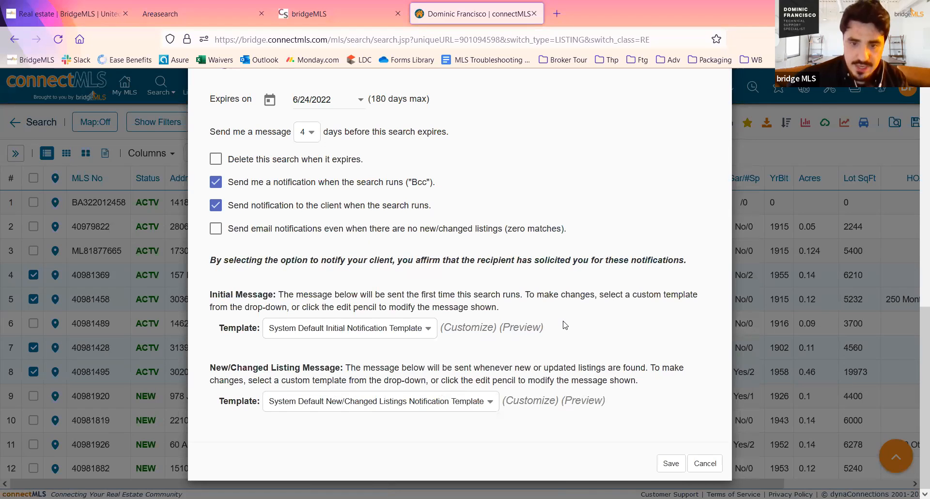
click(522, 327)
scroll(533, 334, down, 2)
scroll(533, 334, down, 1)
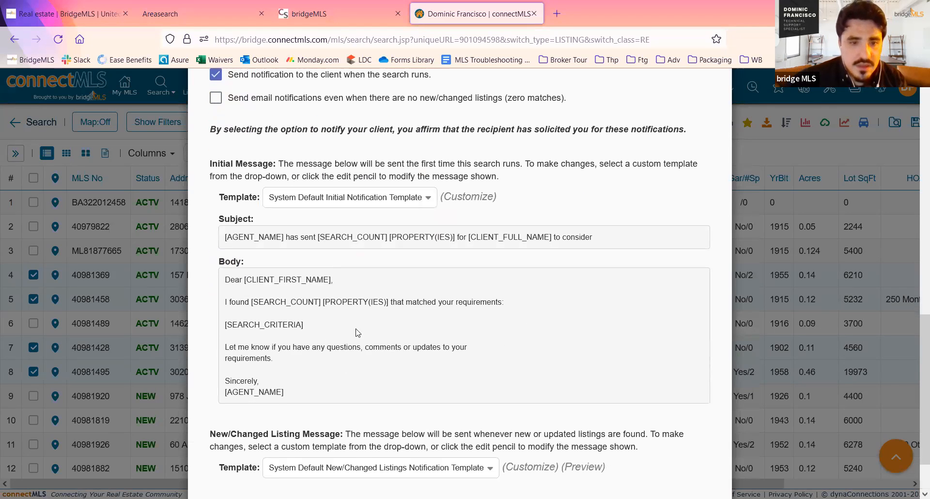
drag(253, 284, 313, 280)
click(328, 276)
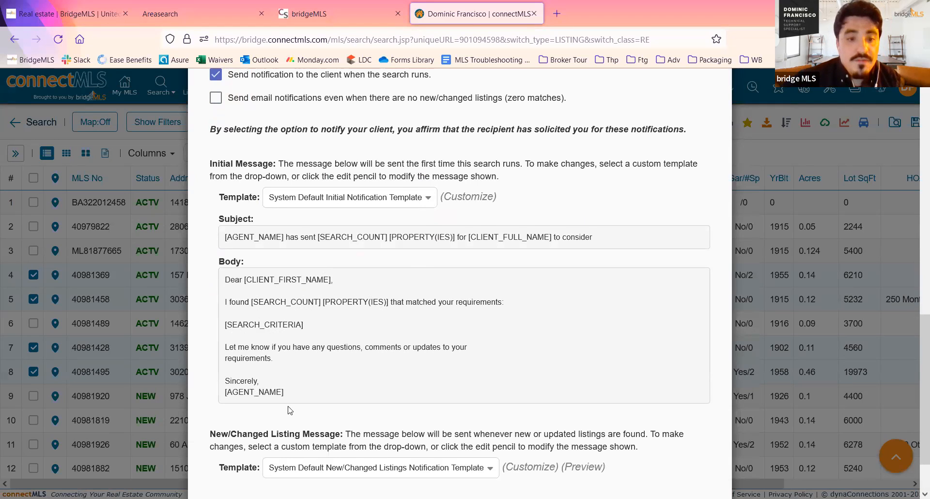
scroll(290, 410, down, 1)
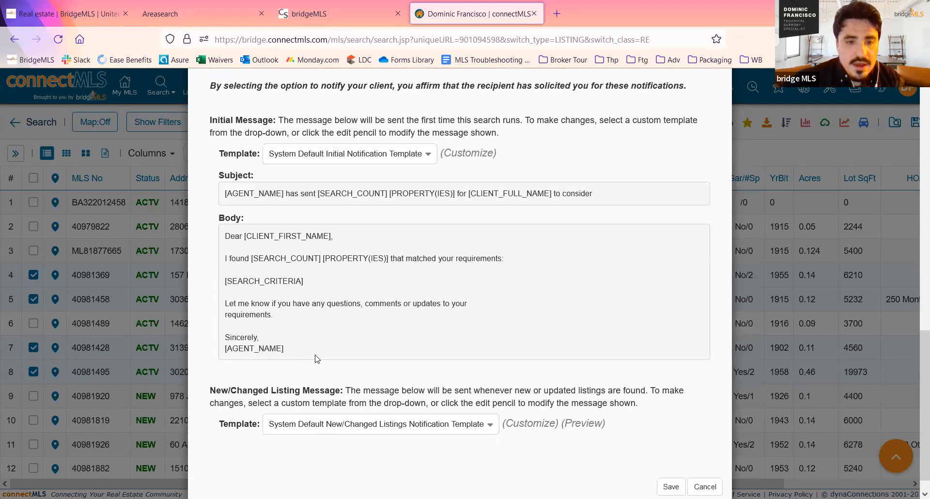
scroll(532, 369, down, 1)
- Switch the initial message to a custom message for this search only and review its editable subject and body
scroll(579, 377, up, 3)
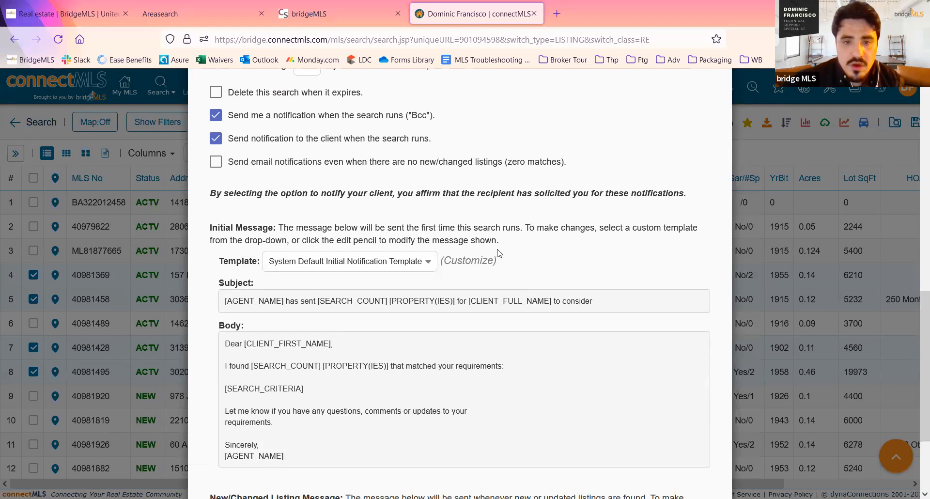
click(468, 261)
scroll(462, 301, down, 1)
scroll(303, 334, down, 3)
scroll(331, 358, up, 3)
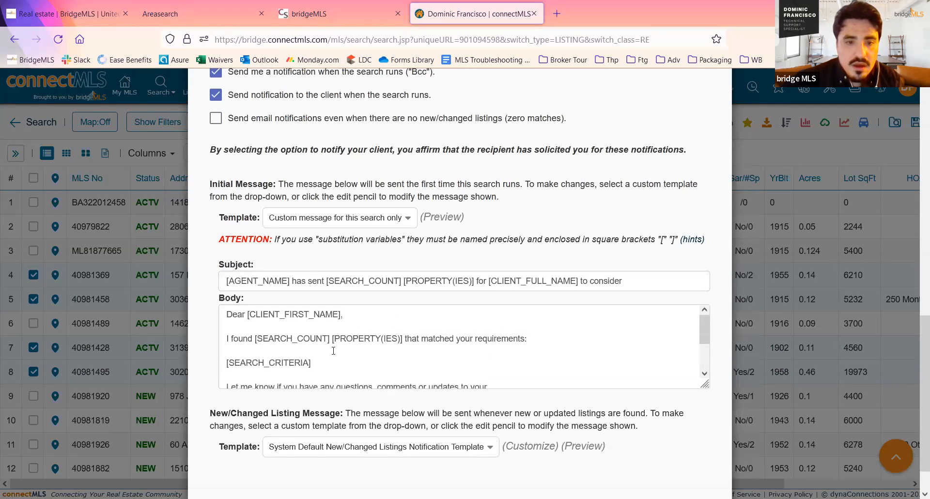
scroll(442, 335, down, 1)
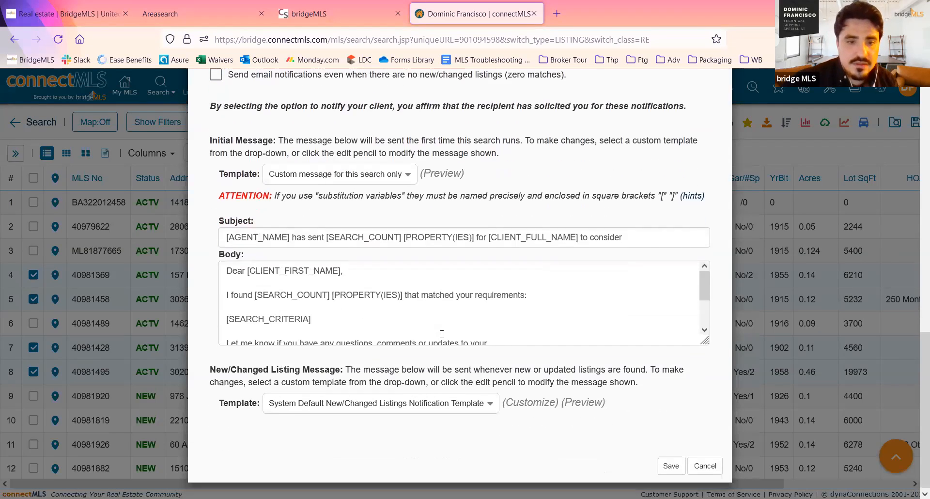
scroll(441, 323, down, 3)
scroll(442, 324, up, 3)
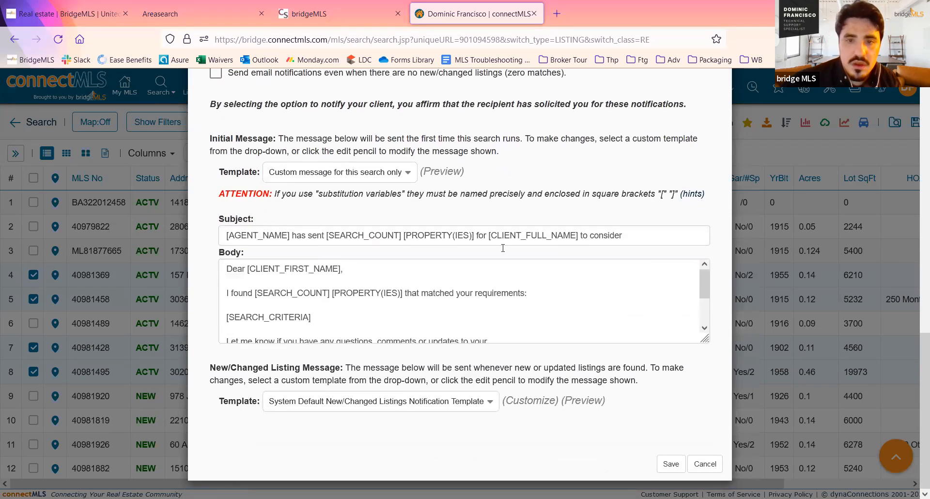
- Name the search "test search 1", save it and continue working with this search
scroll(532, 221, up, 2)
scroll(532, 221, up, 10)
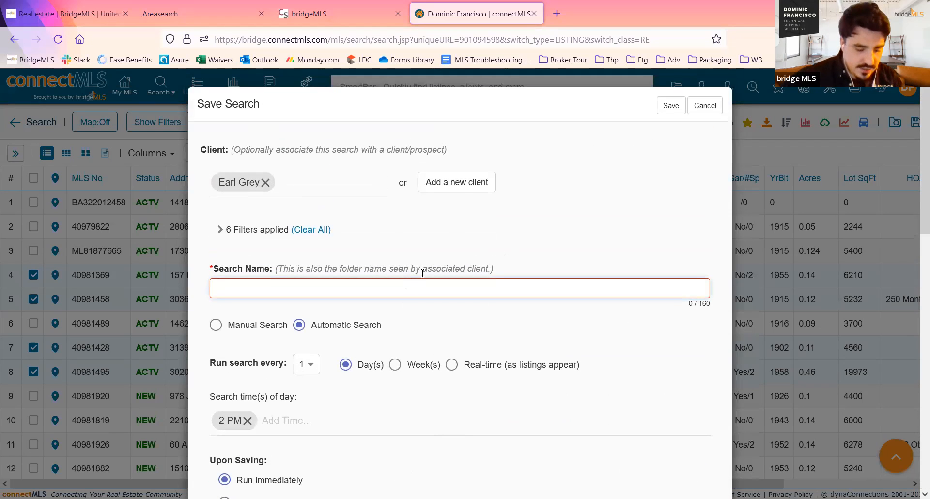
text(est serac)
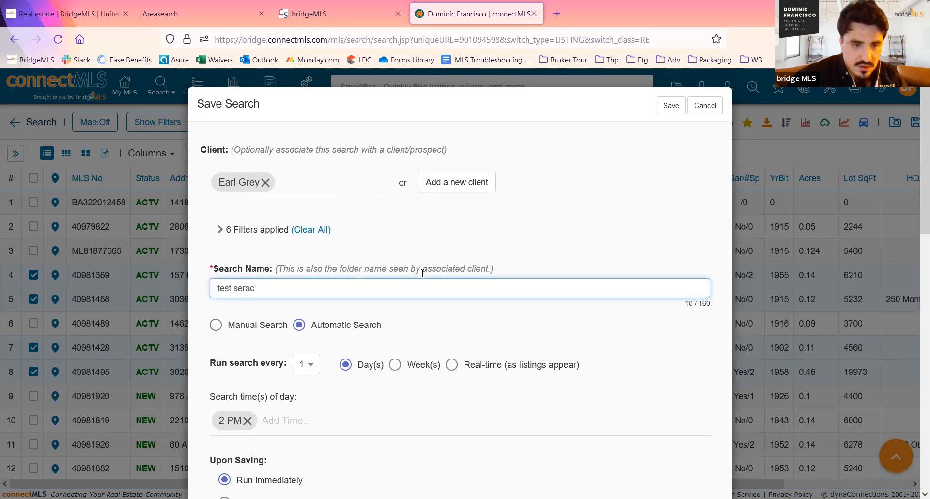
key(BackSpace)
key(BackSpace)
key(BackSpace)
text(arch 1)
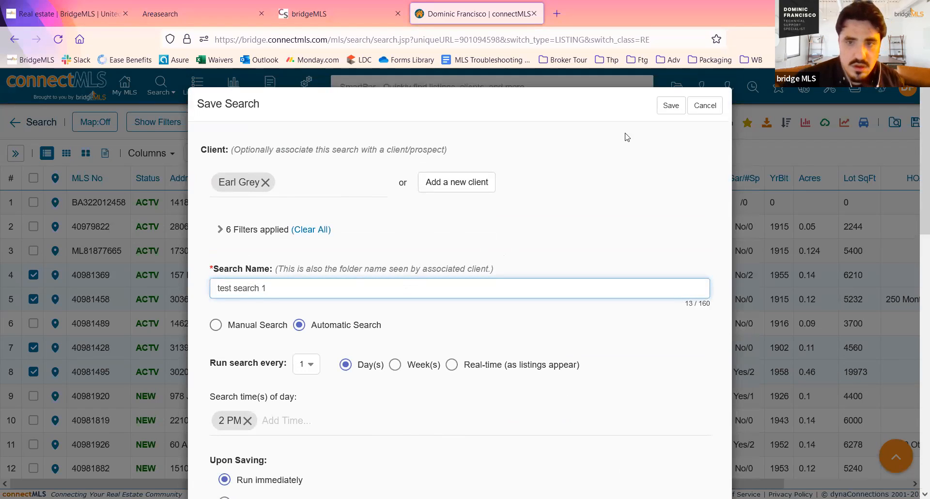
click(670, 108)
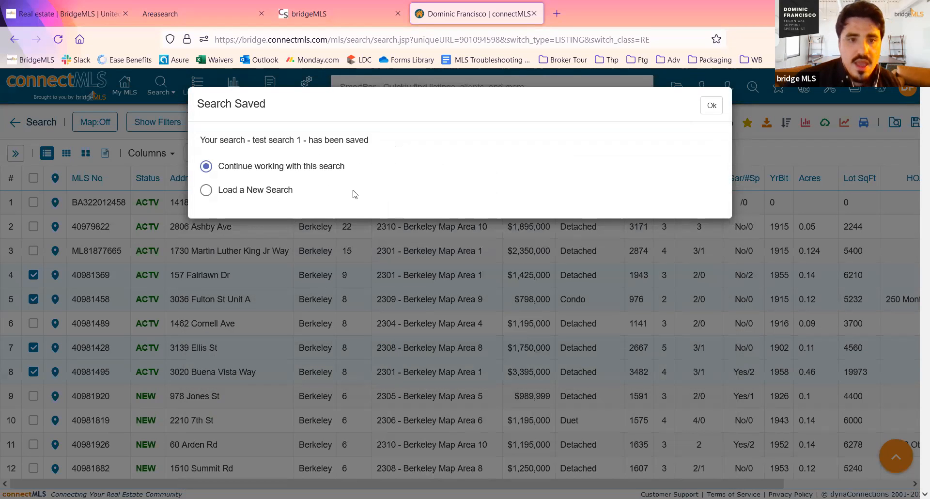
click(711, 106)
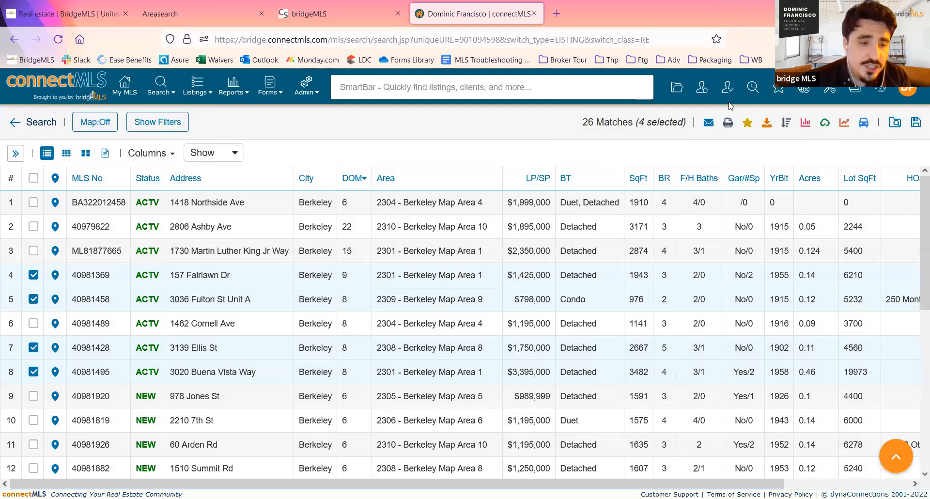
- Open the full detail of listing 40981369 and examine its overview, features and other sections
click(92, 276)
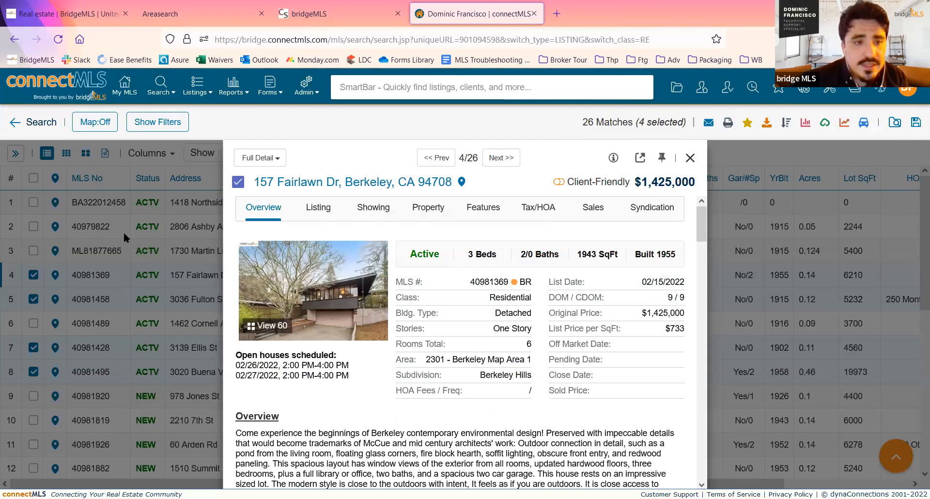
scroll(421, 262, down, 1)
scroll(421, 258, down, 1)
scroll(421, 257, up, 2)
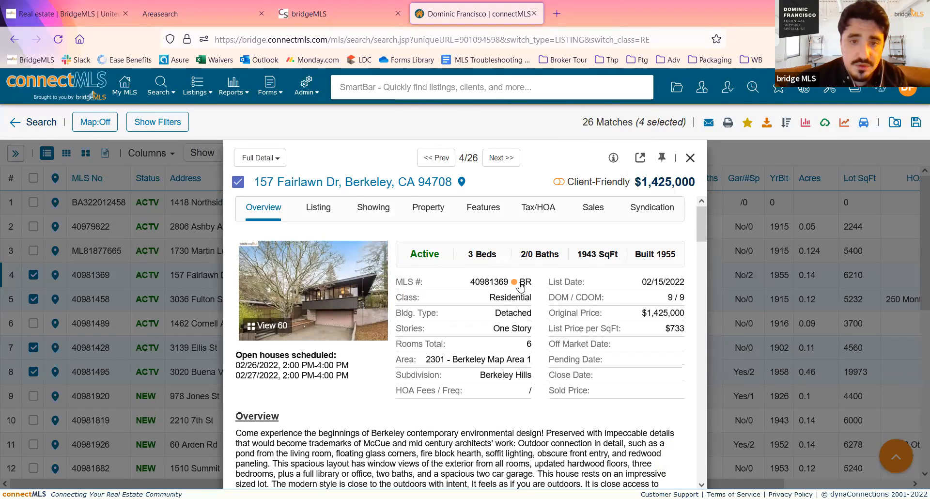
scroll(500, 262, down, 5)
scroll(499, 260, down, 12)
scroll(500, 263, down, 12)
scroll(500, 264, down, 3)
scroll(501, 266, up, 10)
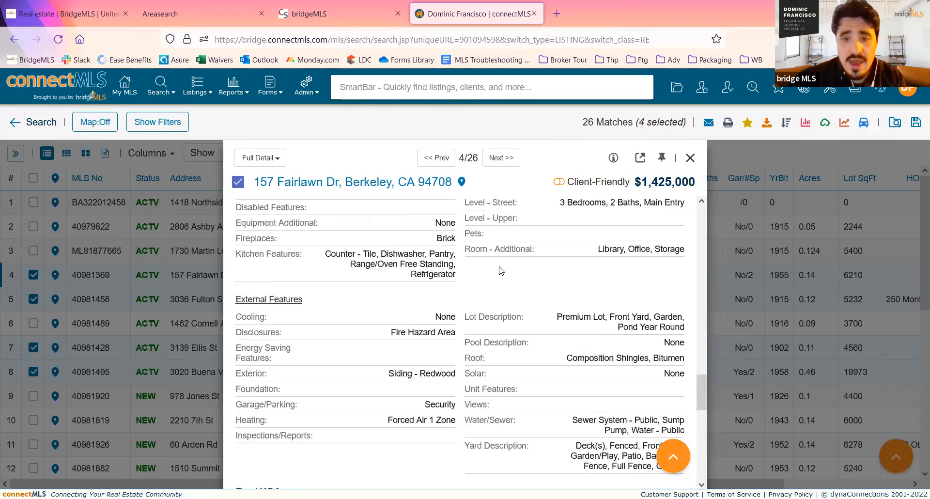
scroll(501, 269, up, 15)
scroll(500, 267, up, 5)
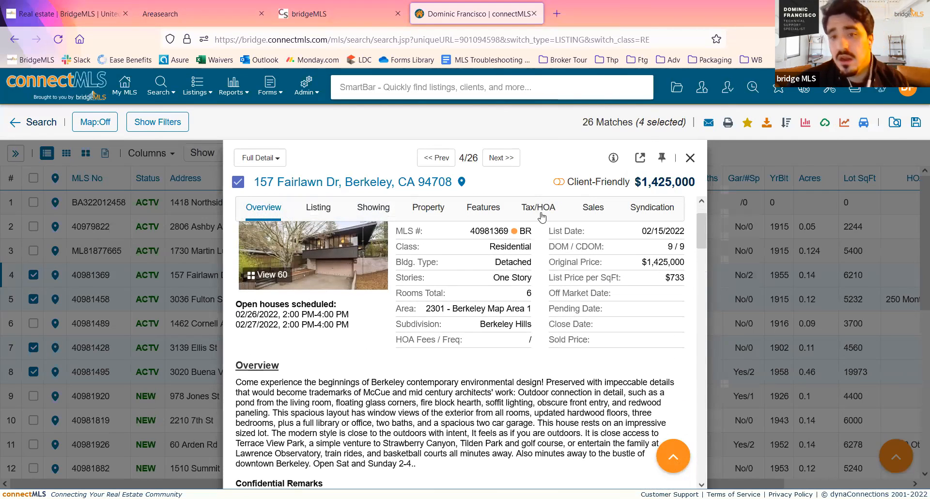
- Turn on the listing's Client-Friendly view, compare what it shows, and return to the agent view
click(559, 182)
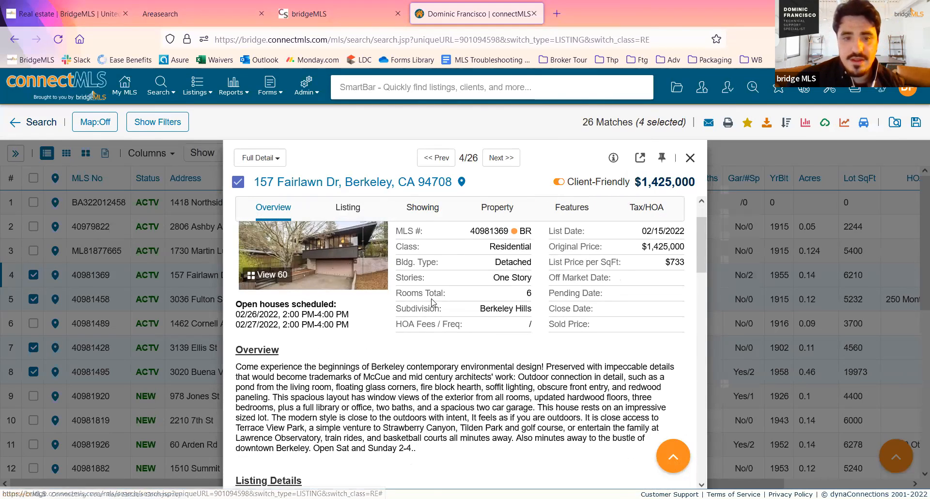
scroll(432, 303, down, 12)
scroll(433, 303, down, 10)
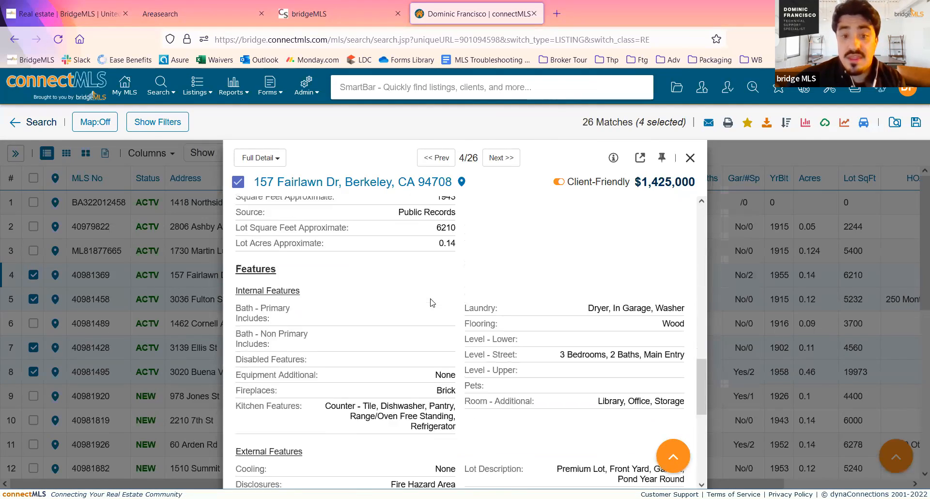
scroll(433, 302, up, 6)
scroll(433, 301, up, 15)
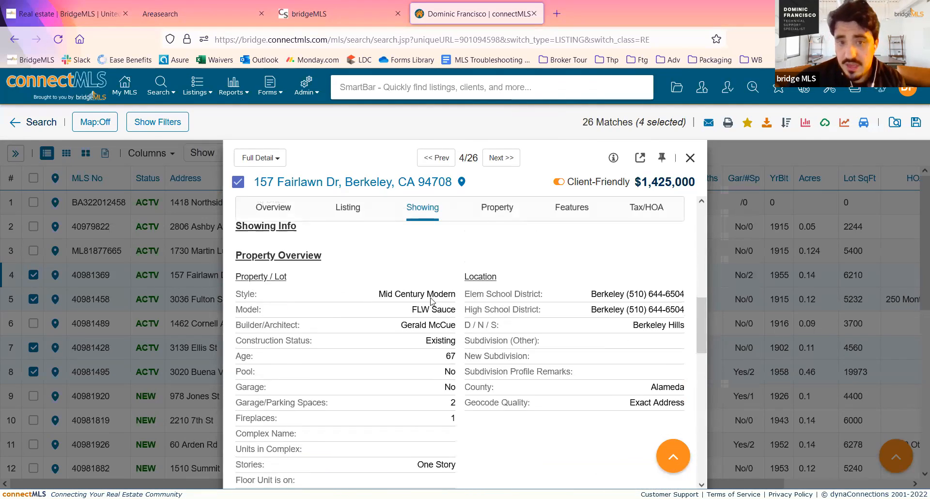
click(559, 183)
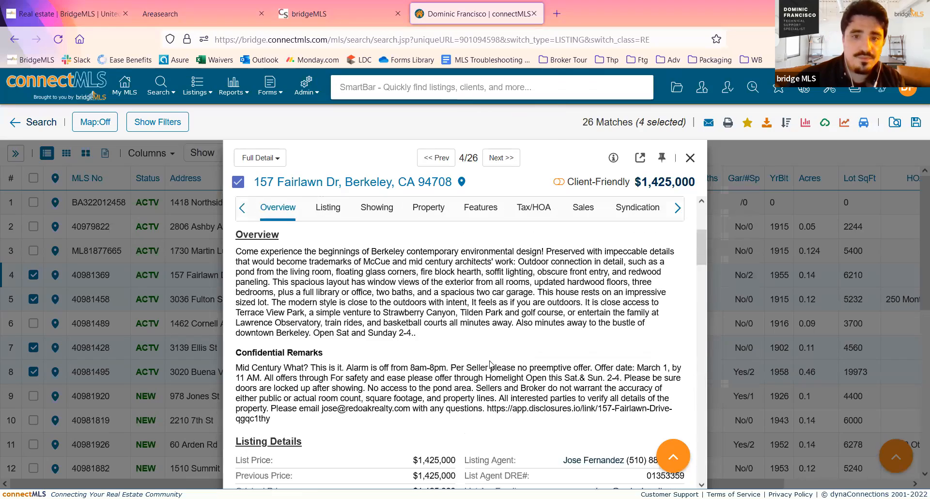
- Browse the first three listing photos at full size, then close the photo viewer and the listing detail
scroll(436, 315, up, 4)
click(306, 280)
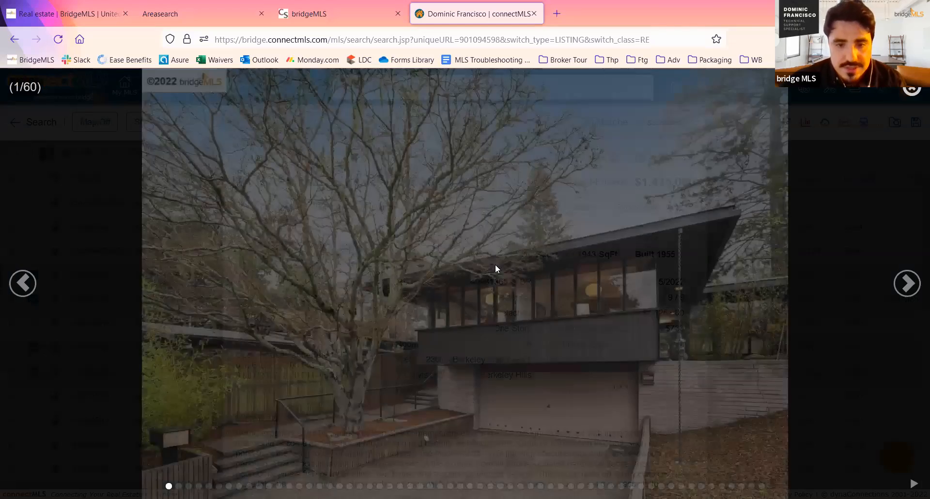
key(Right)
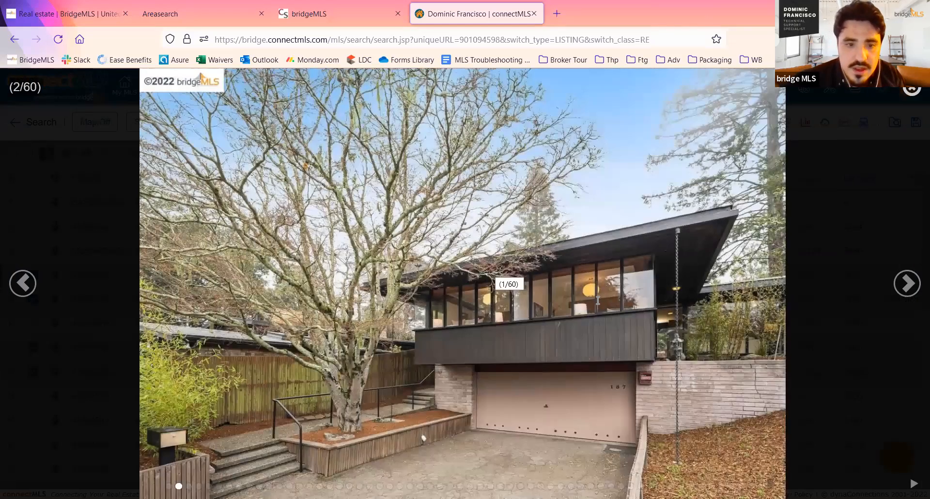
key(Right)
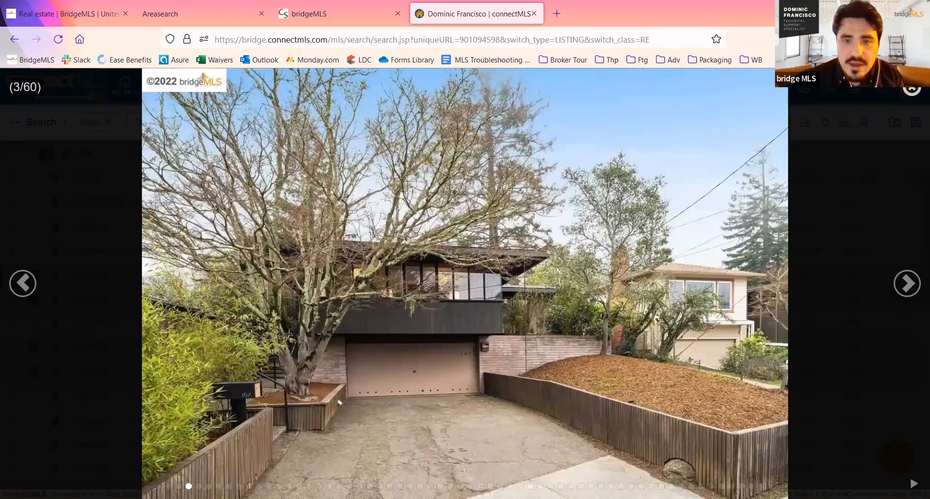
key(Escape)
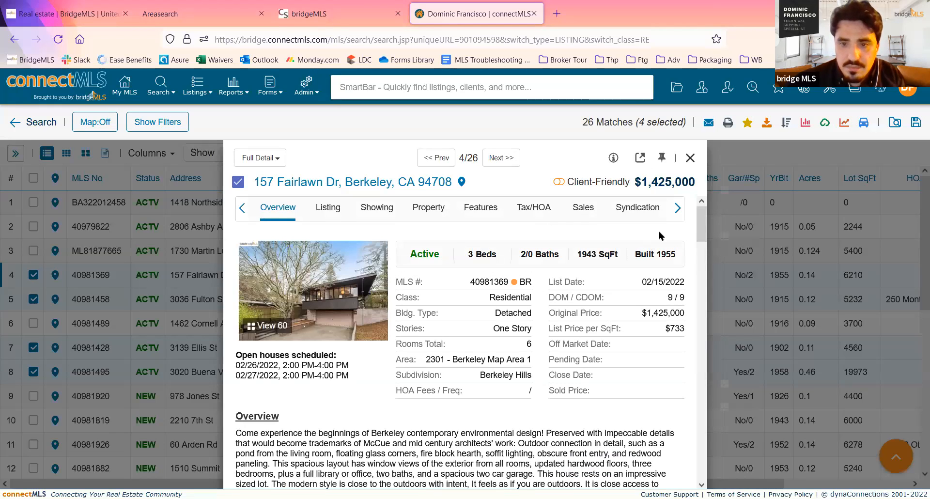
click(689, 158)
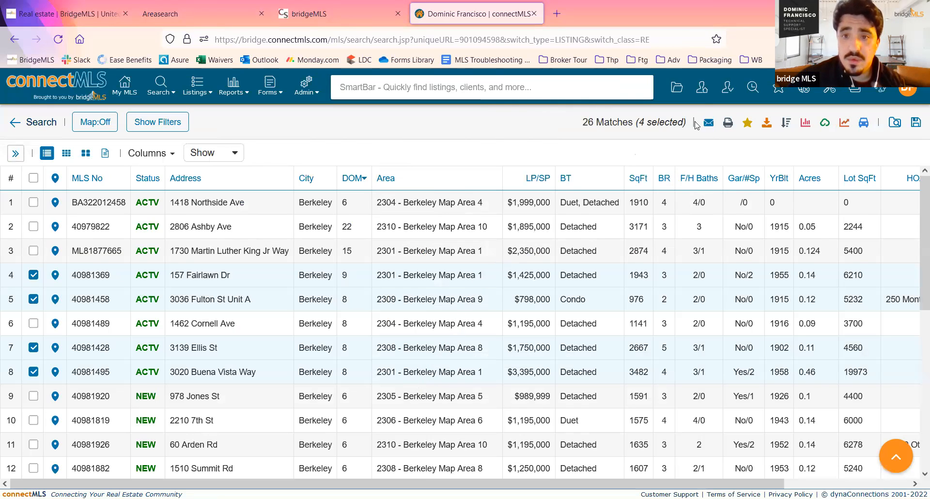
- Open the only client's record from My Clients and review its dashboard, including the contact information, activity and saved searches
click(702, 89)
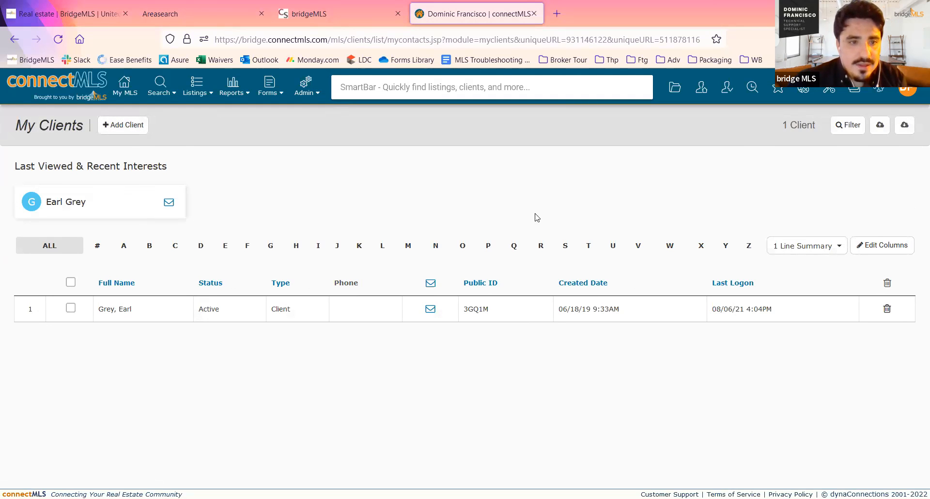
click(129, 311)
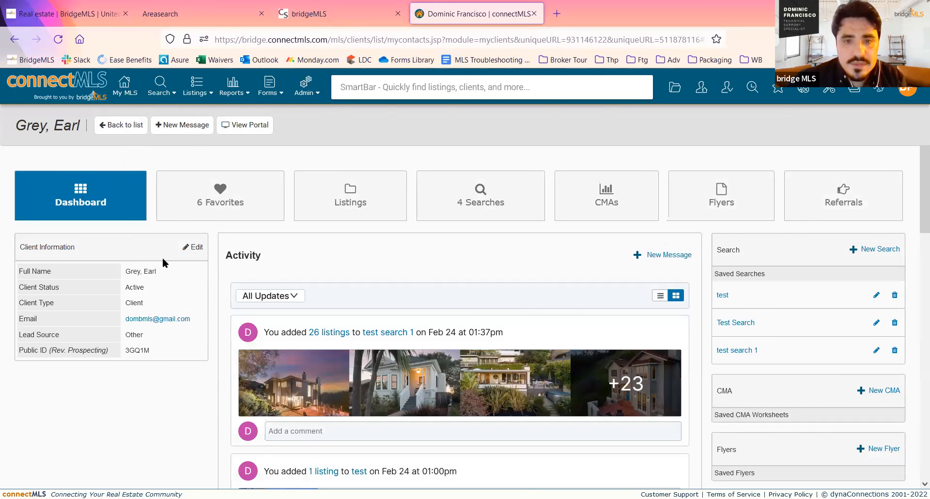
scroll(601, 282, down, 1)
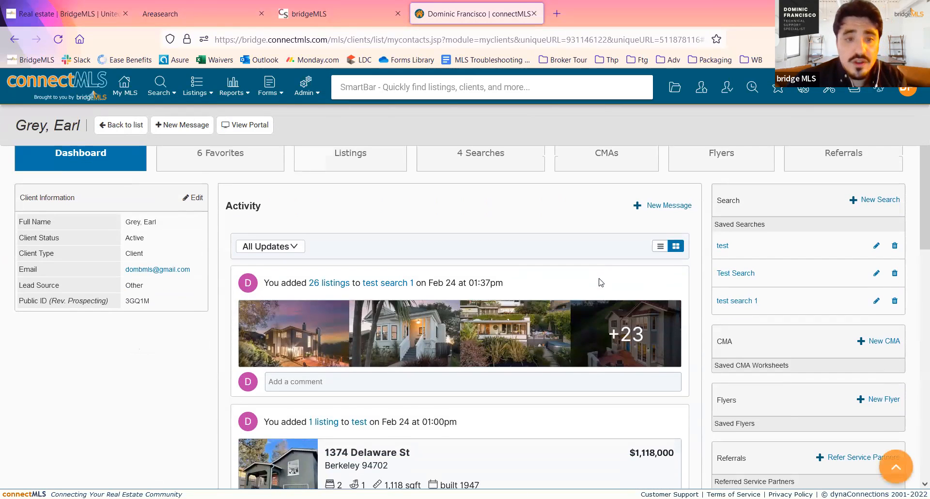
scroll(587, 279, down, 2)
scroll(267, 302, up, 1)
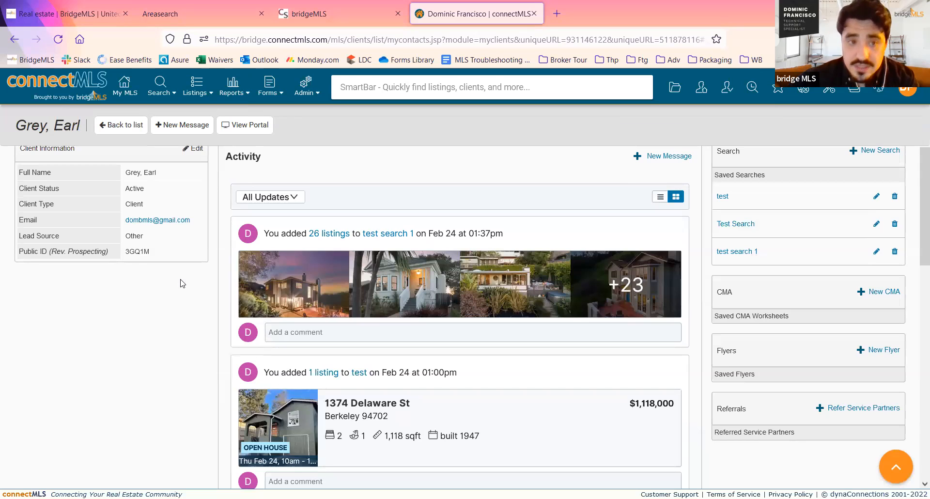
scroll(180, 284, up, 2)
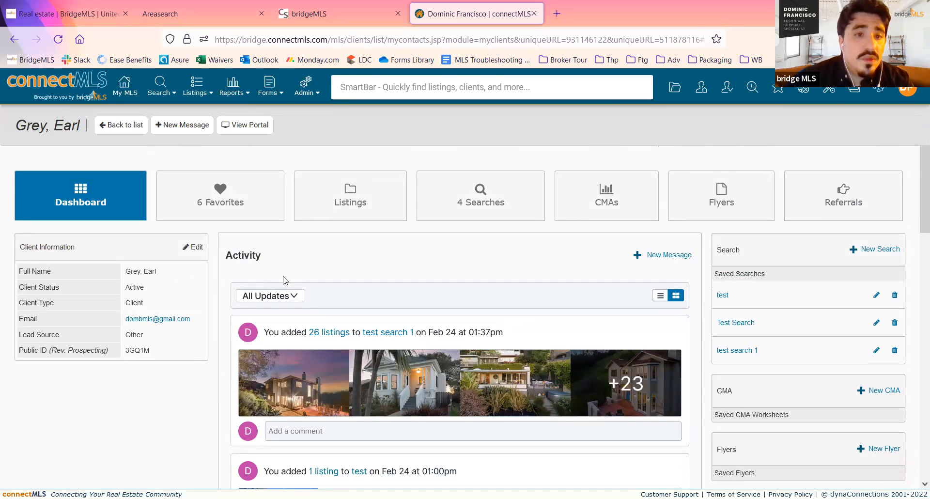
- Open the client's portal and examine its dashboard and the feed of listings added by the saved searches
click(255, 127)
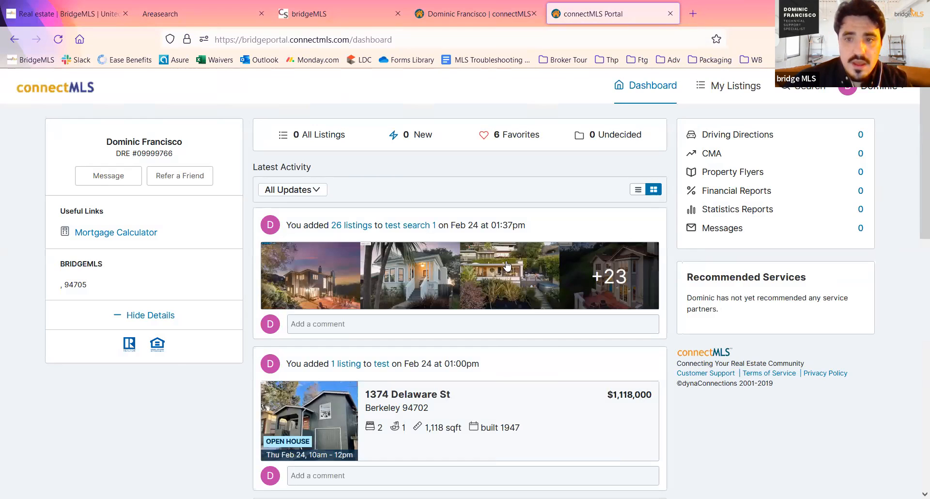
scroll(506, 259, down, 4)
scroll(507, 257, down, 3)
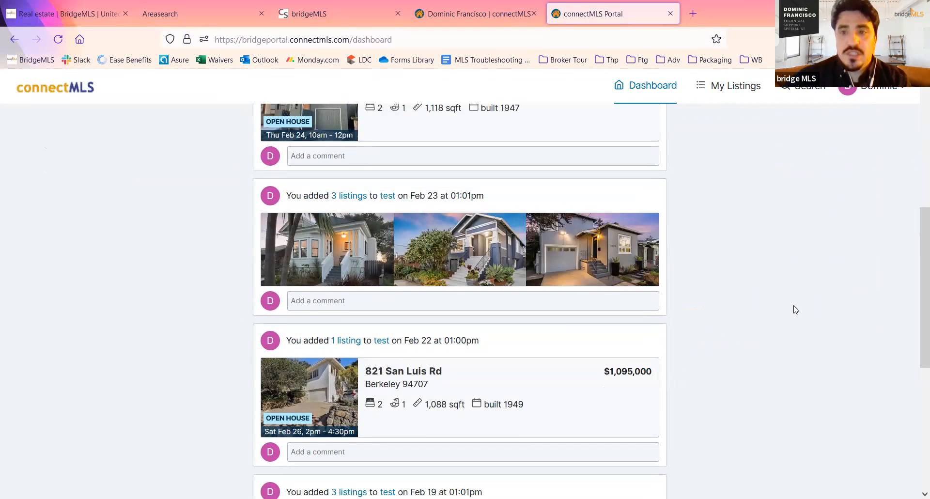
middle_click(844, 373)
middle_click(827, 291)
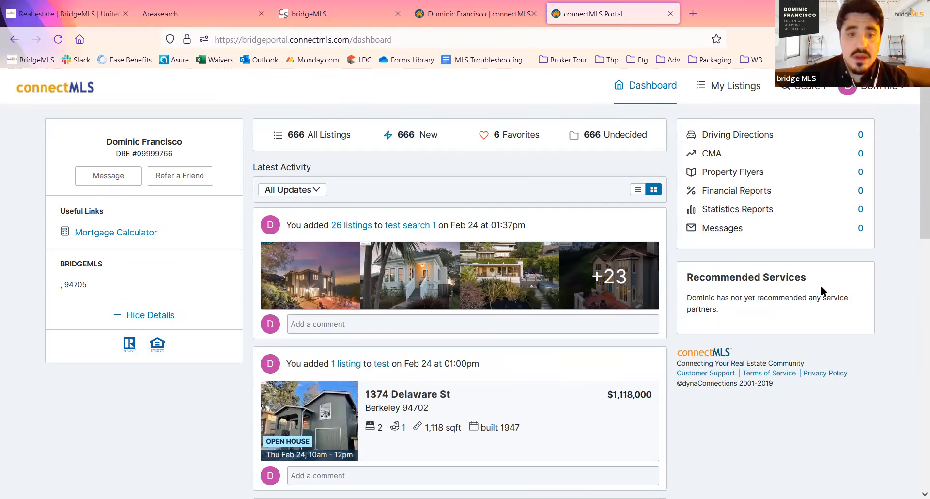
scroll(819, 290, down, 9)
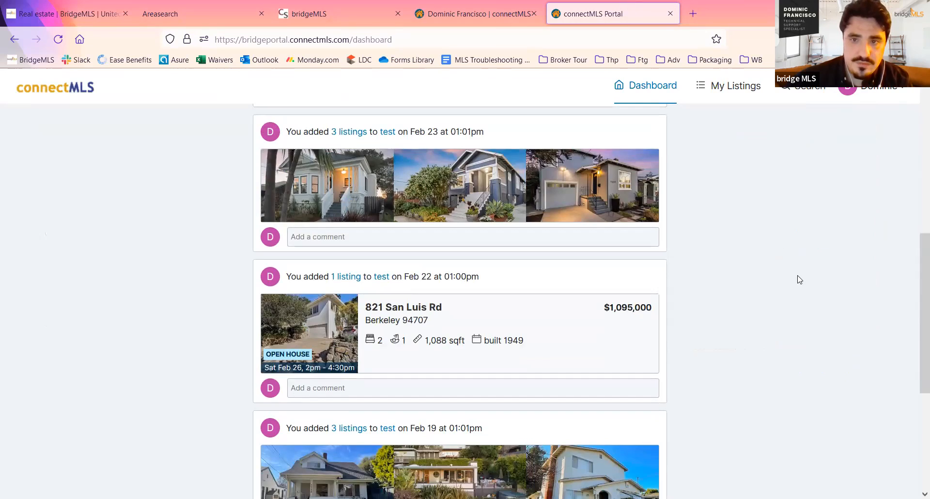
scroll(800, 279, down, 7)
scroll(800, 279, down, 5)
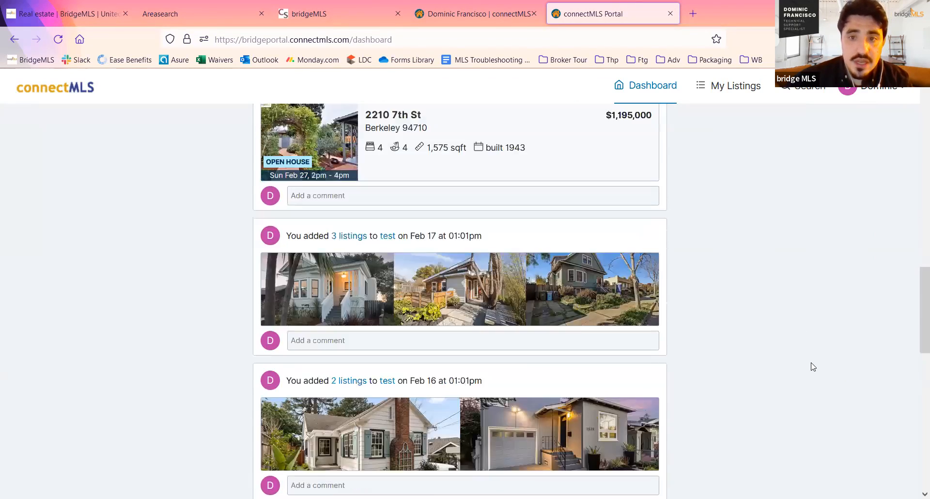
middle_click(812, 362)
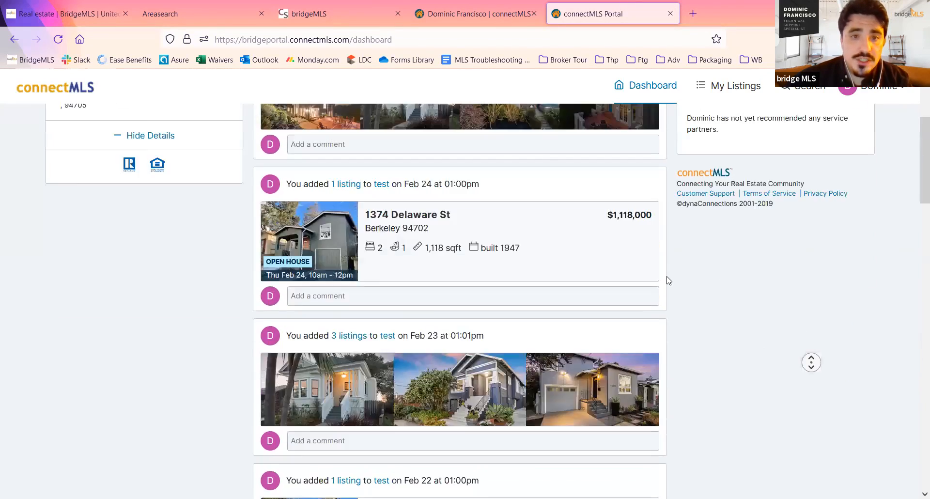
middle_click(669, 280)
scroll(668, 280, down, 5)
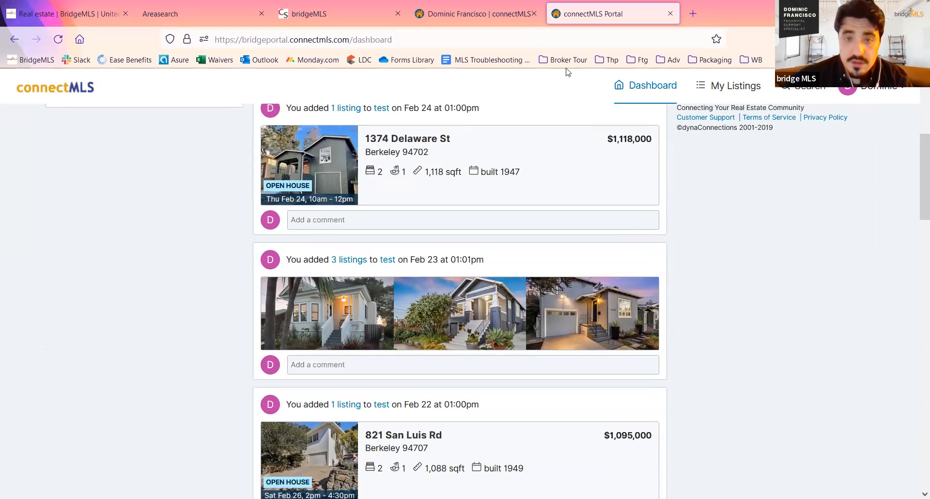
- Return to the client's record in connectMLS and open the saved search "test" for editing
key(ctrl+shift+Tab)
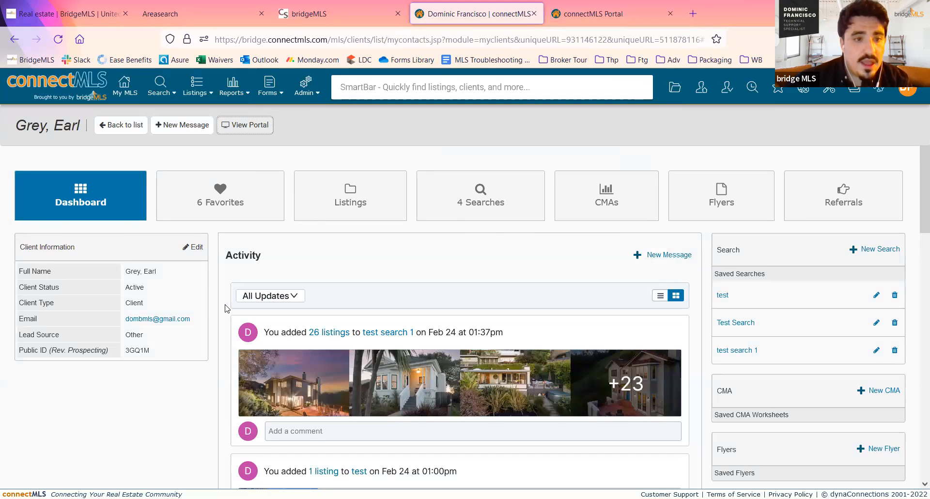
scroll(227, 309, down, 1)
scroll(221, 289, up, 1)
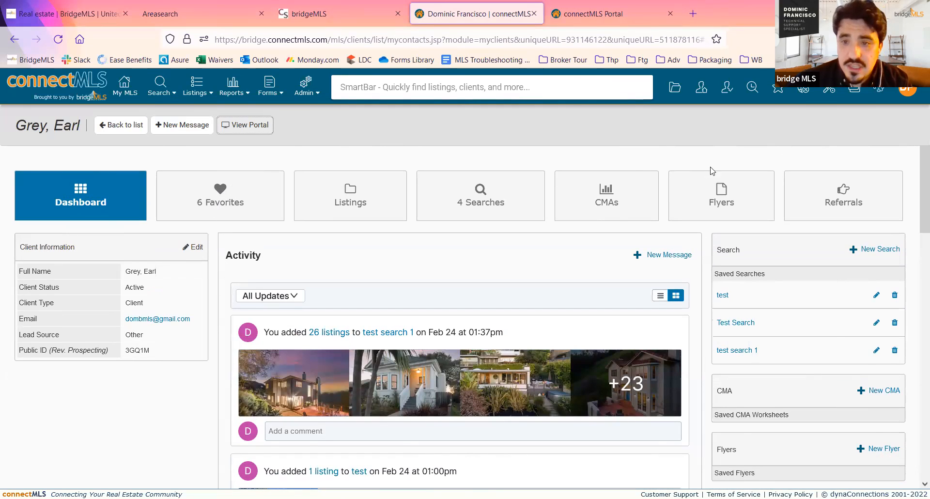
click(490, 199)
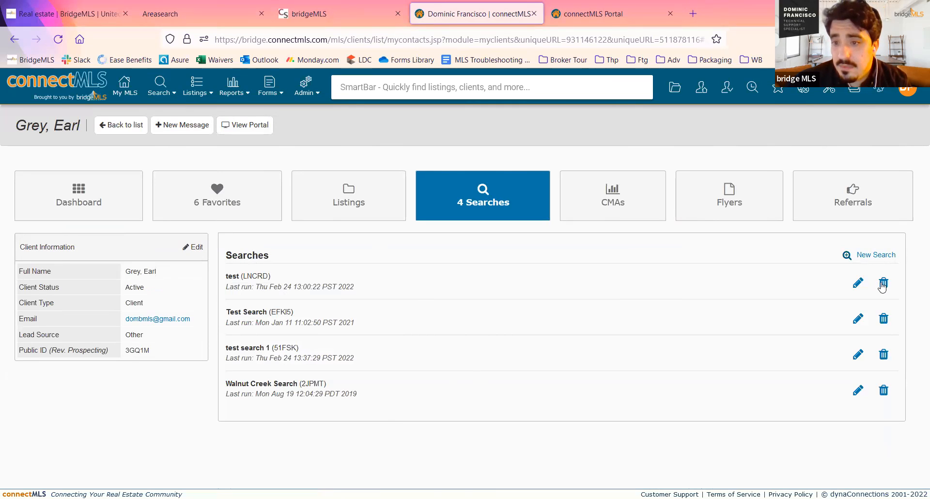
click(857, 284)
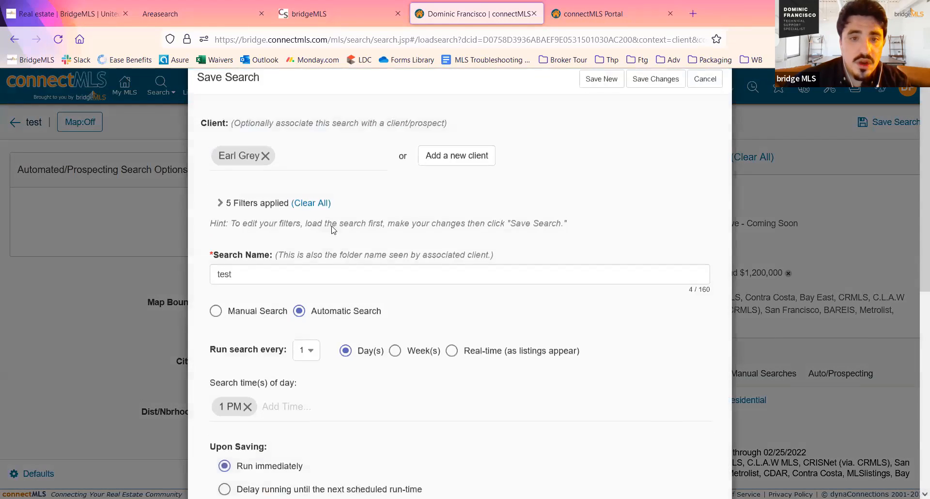
- Review the "test" search's save settings, including its schedule, expiration, notification options and message templates
scroll(333, 230, down, 5)
scroll(333, 233, down, 3)
scroll(339, 203, up, 9)
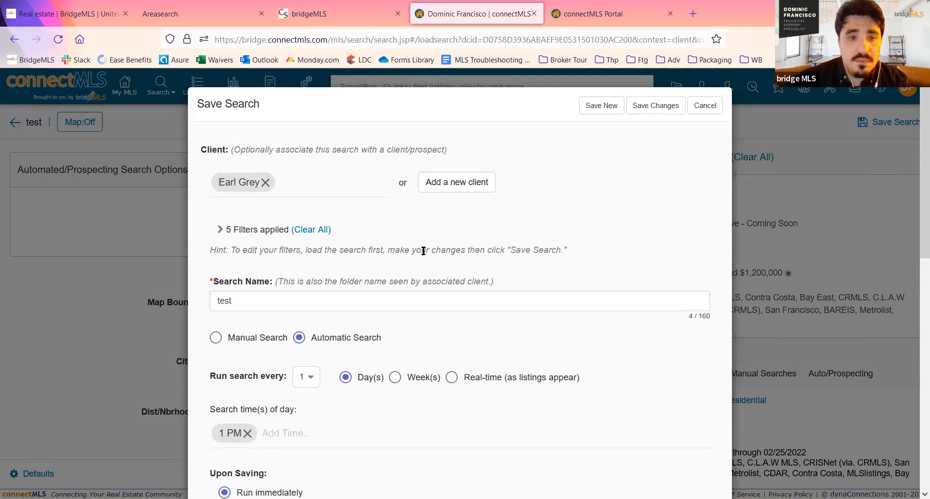
scroll(424, 253, down, 9)
scroll(424, 254, down, 2)
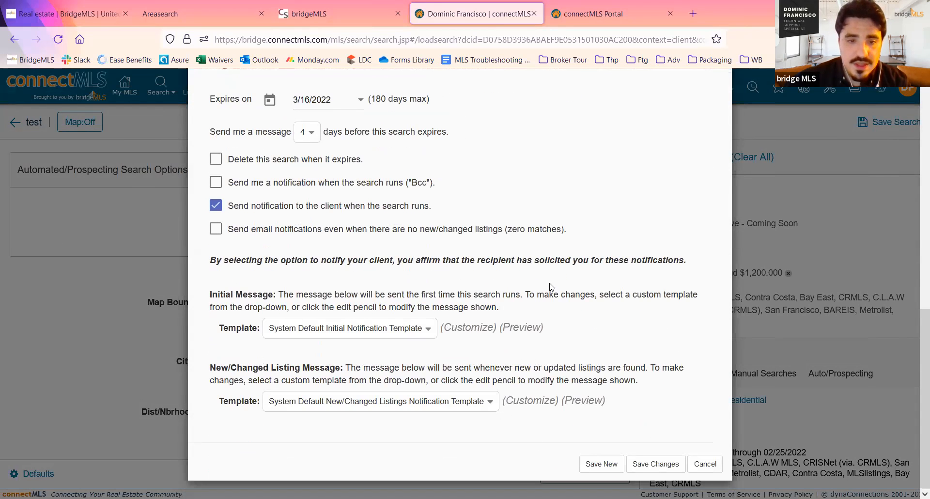
scroll(551, 287, up, 11)
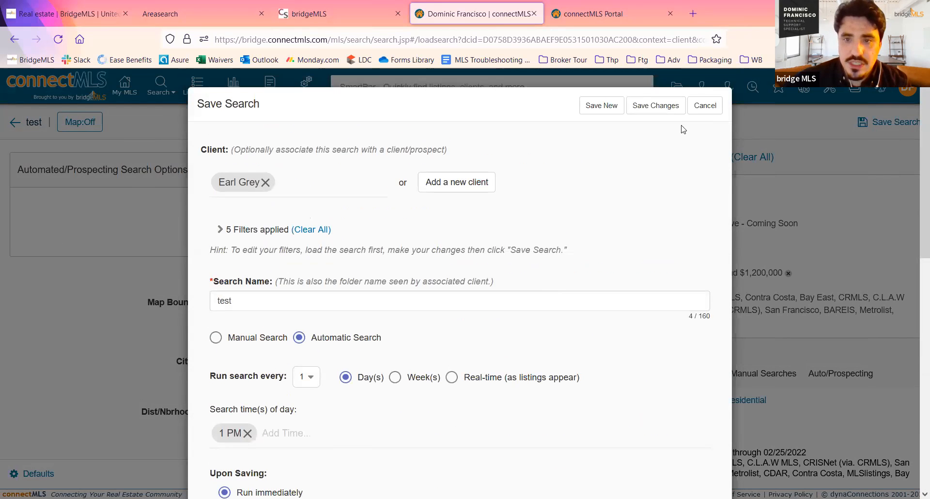
- Close the save settings without saving and examine the filter criteria of the "test" search
click(705, 105)
scroll(338, 276, down, 6)
scroll(338, 277, down, 3)
scroll(324, 274, up, 10)
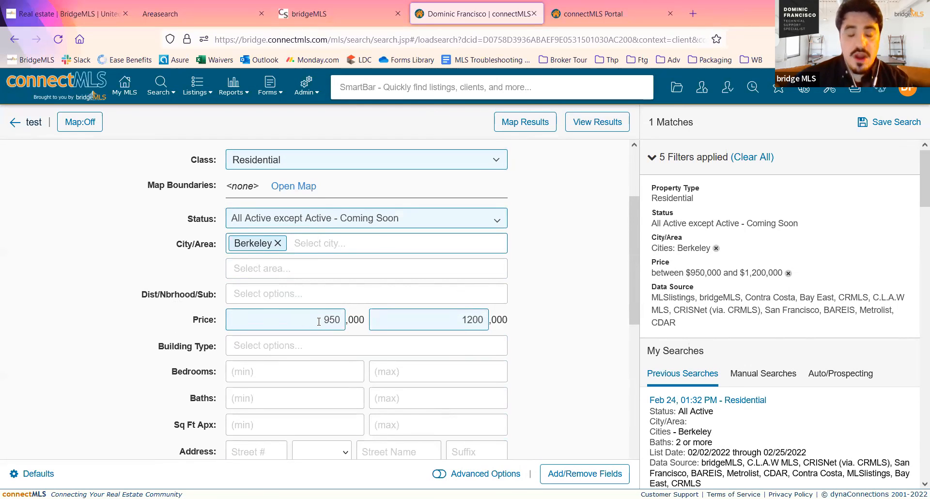
- Go to the My MLS home page and open the Help Center from the help and feedback options
mouse_move(152, 76)
click(124, 85)
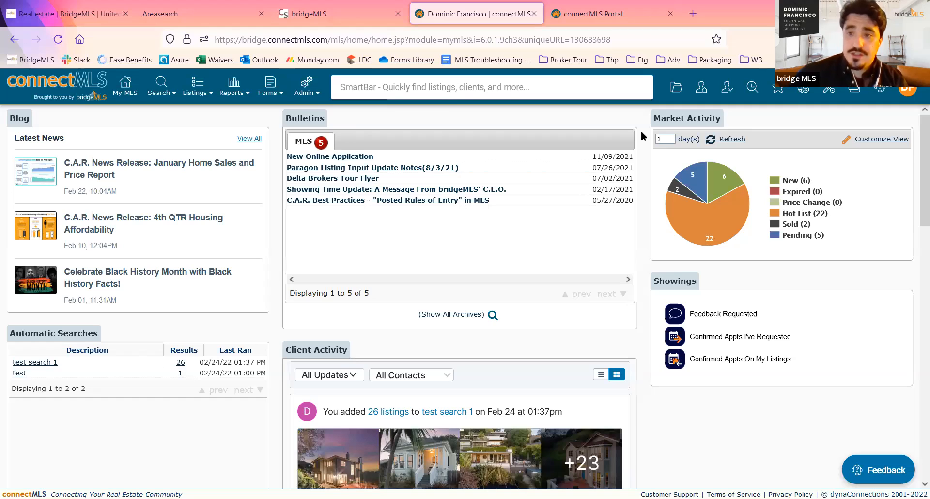
click(876, 93)
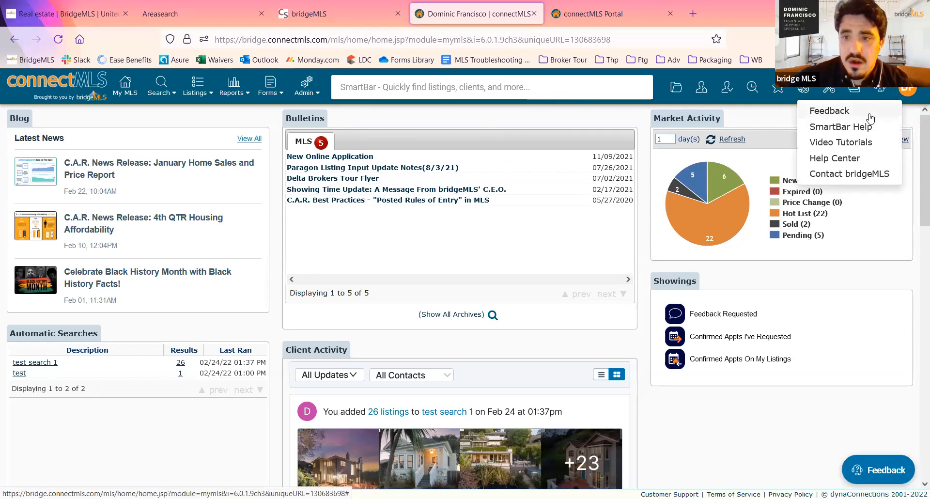
click(883, 90)
click(883, 90)
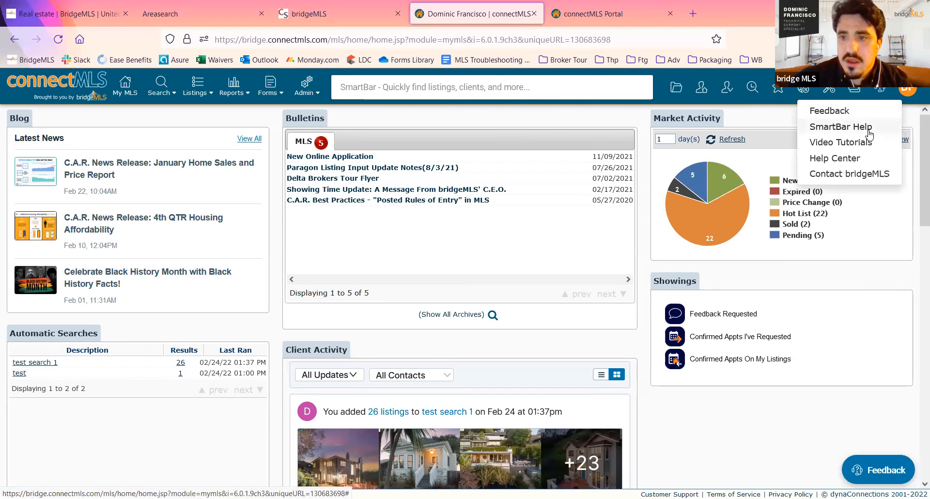
click(860, 158)
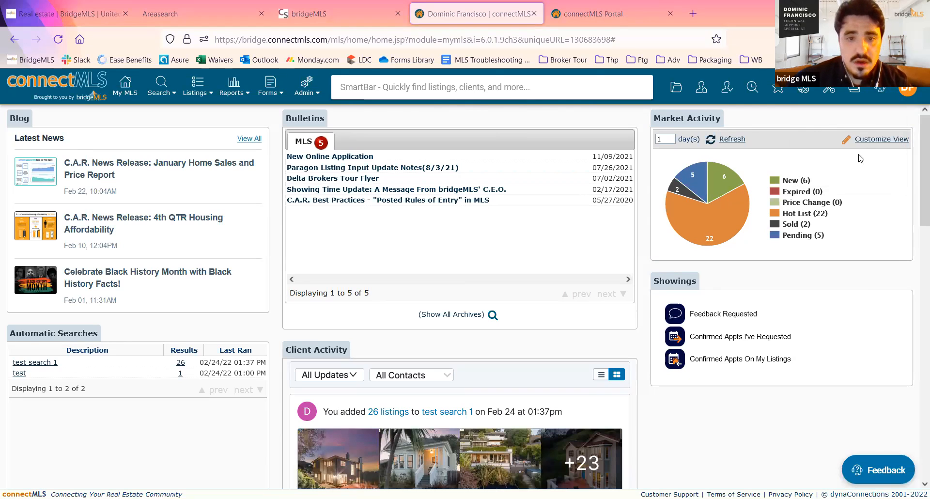